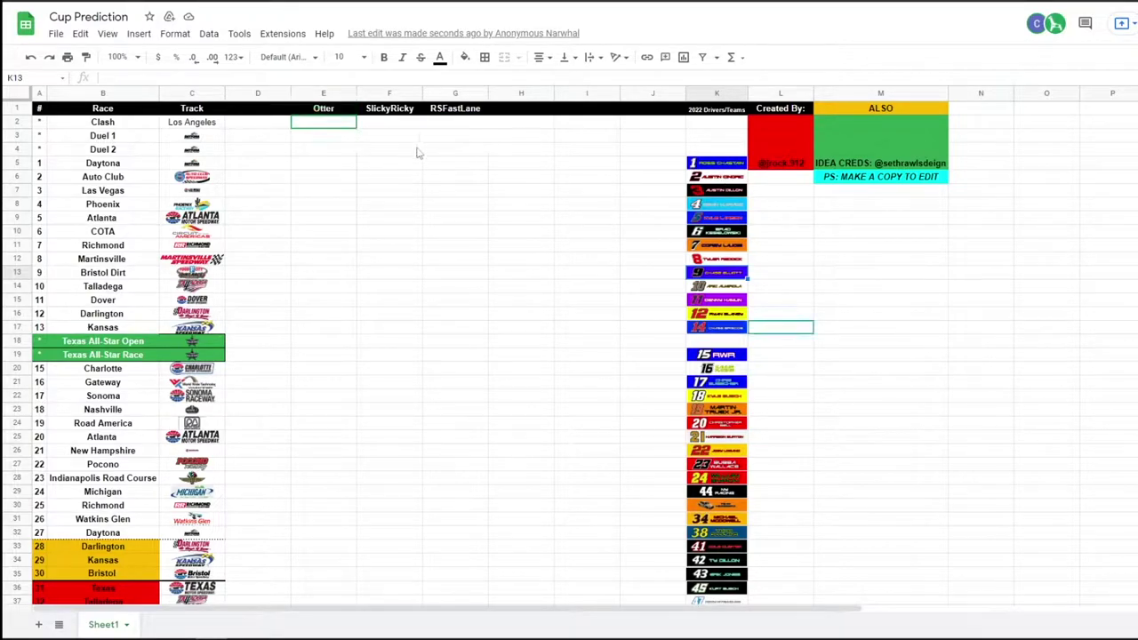
Look over the race schedule down to the NCS Champion row and the 2022 driver and team list
{"action": "scroll", "coordinate": [211, 267], "scroll_direction": "down", "scroll_amount": 6}
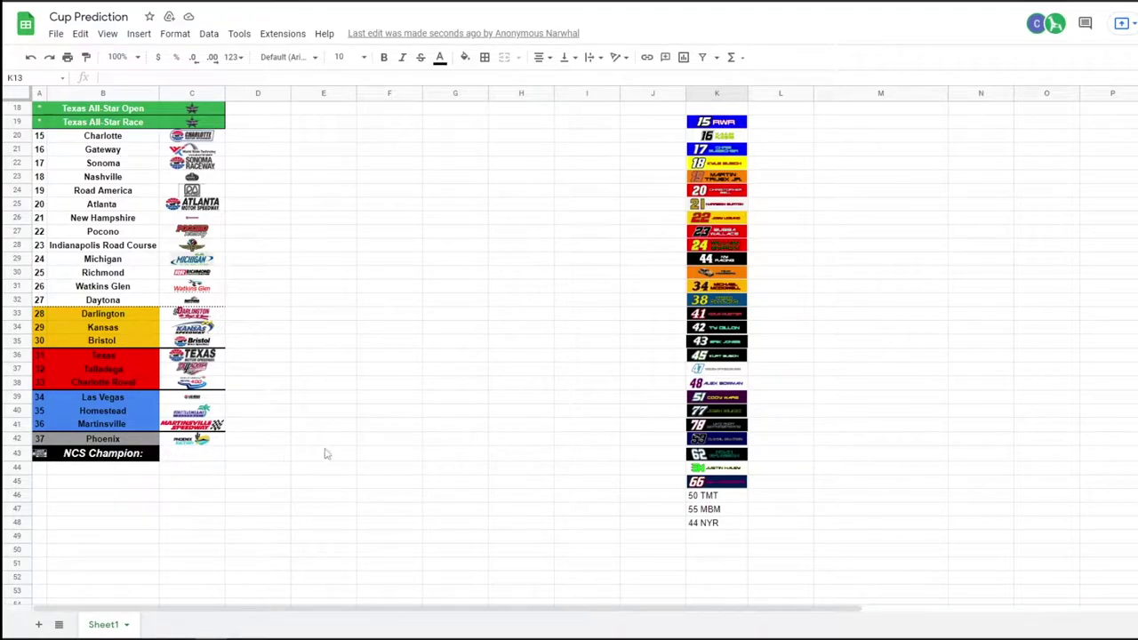
{"action": "scroll", "coordinate": [490, 460], "scroll_direction": "up", "scroll_amount": 6}
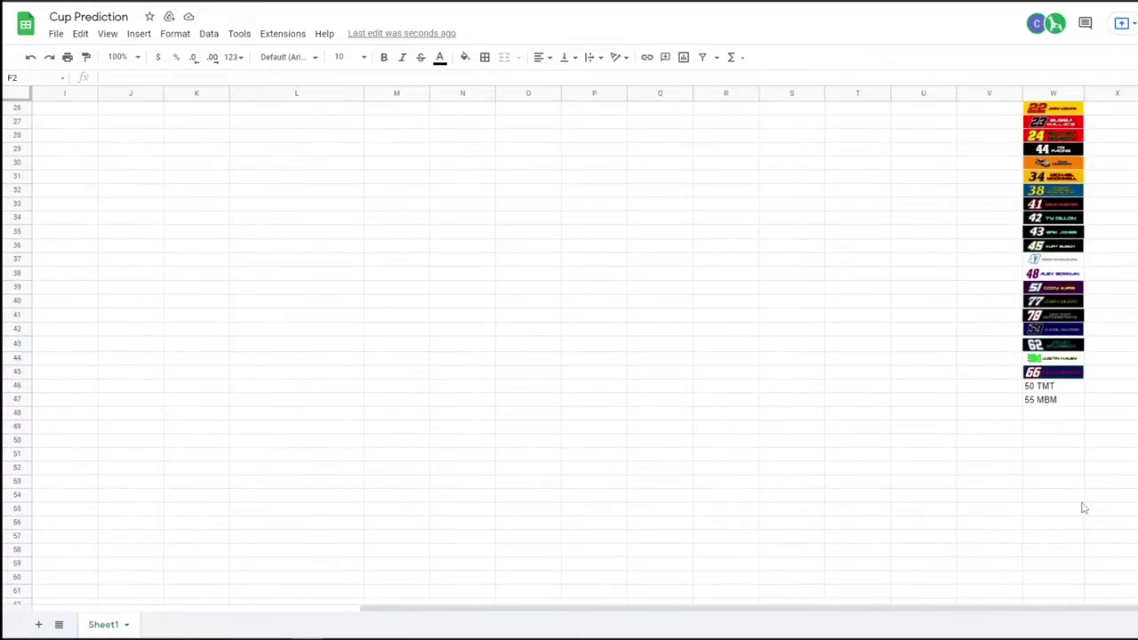
{"action": "scroll", "coordinate": [1076, 502], "scroll_direction": "up", "scroll_amount": 4}
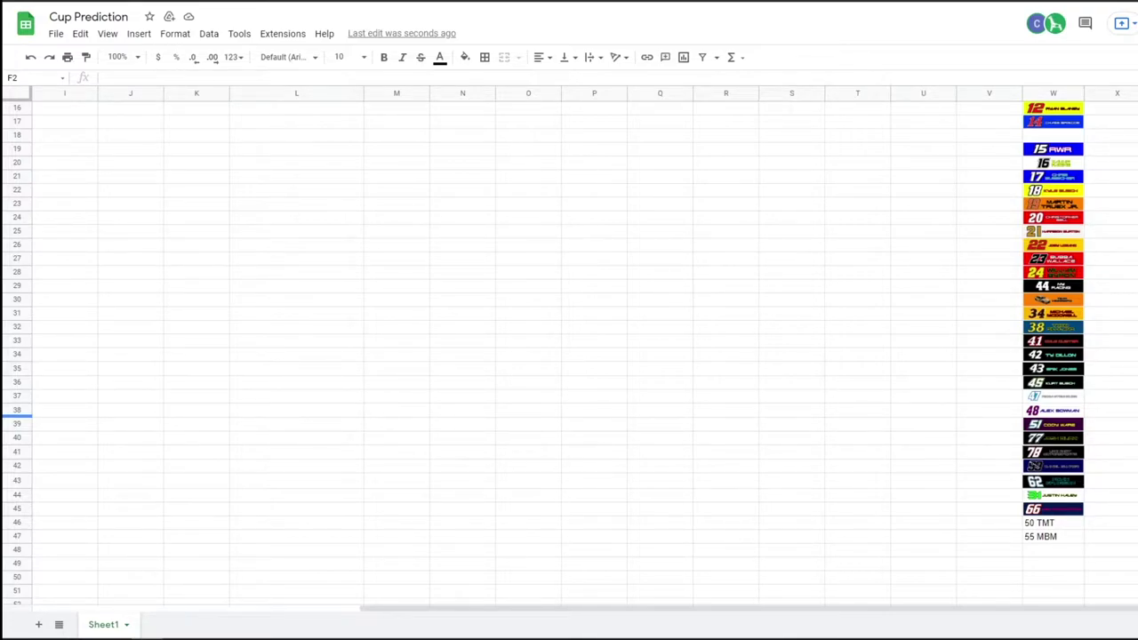
{"action": "left_click_drag", "start_coordinate": [465, 613], "coordinate": [81, 579]}
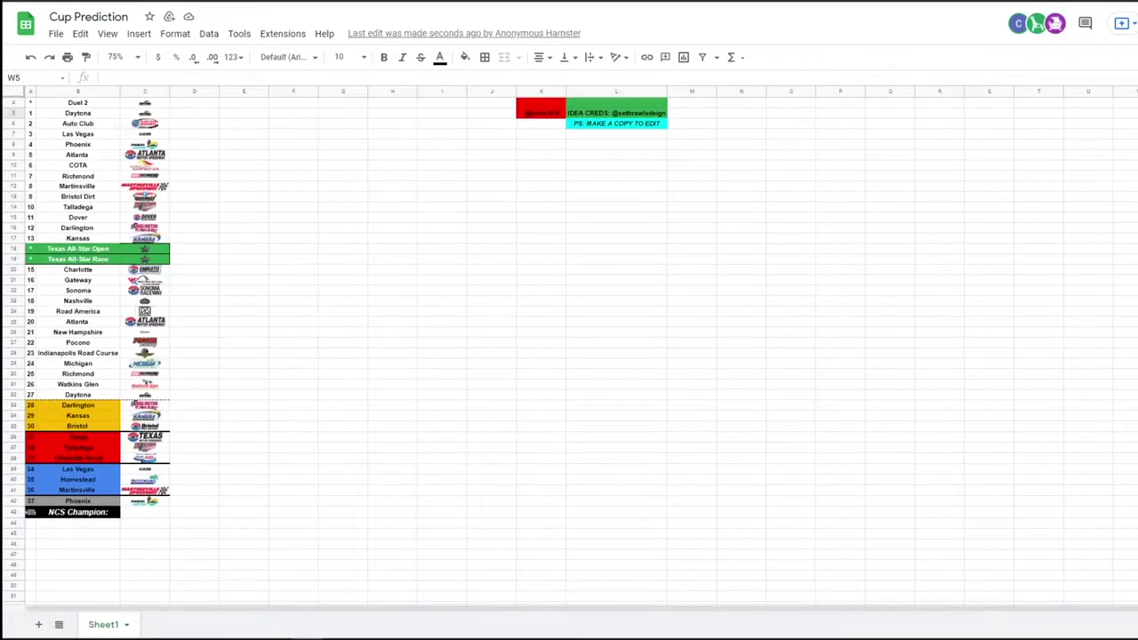
{"action": "scroll", "coordinate": [355, 347], "scroll_direction": "up", "scroll_amount": 1}
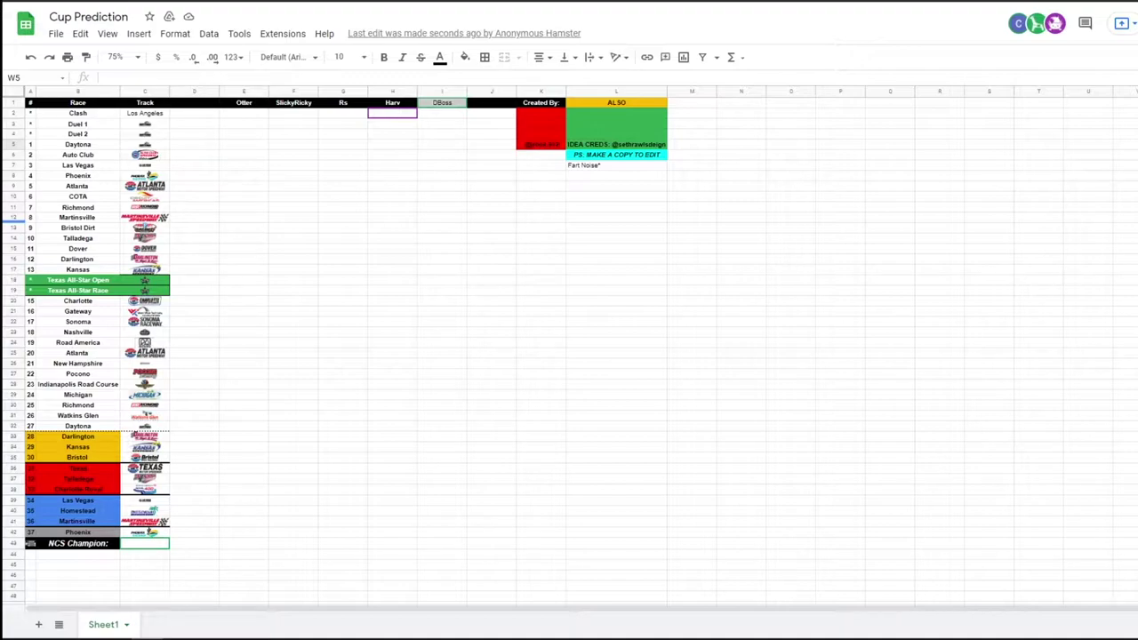
{"action": "left_click", "coordinate": [32, 104]}
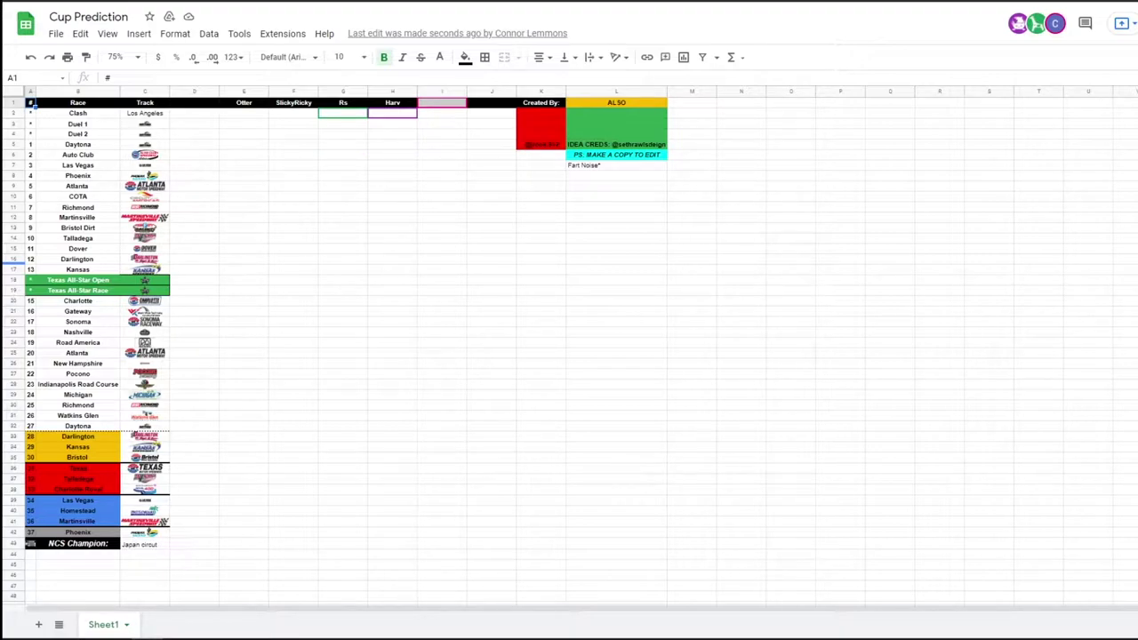
{"action": "left_click", "coordinate": [297, 136]}
{"action": "left_click", "coordinate": [355, 157]}
{"action": "left_click", "coordinate": [405, 227]}
{"action": "left_click", "coordinate": [331, 288]}
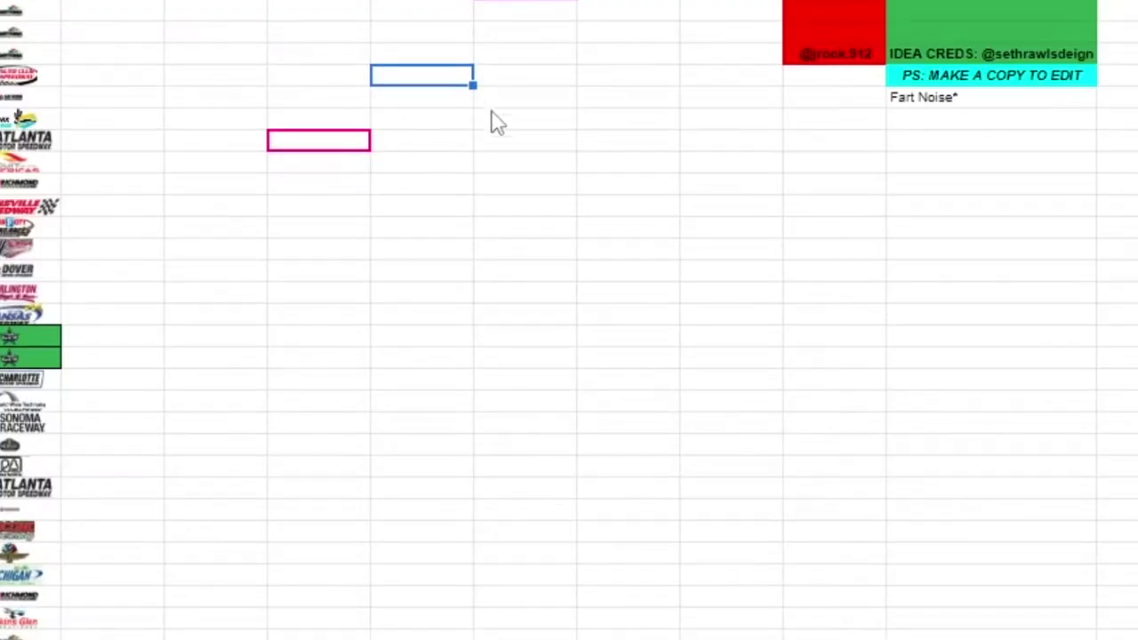
{"action": "left_click", "coordinate": [318, 248]}
{"action": "left_click", "coordinate": [217, 184]}
{"action": "left_click", "coordinate": [525, 139]}
{"action": "left_click", "coordinate": [294, 112]}
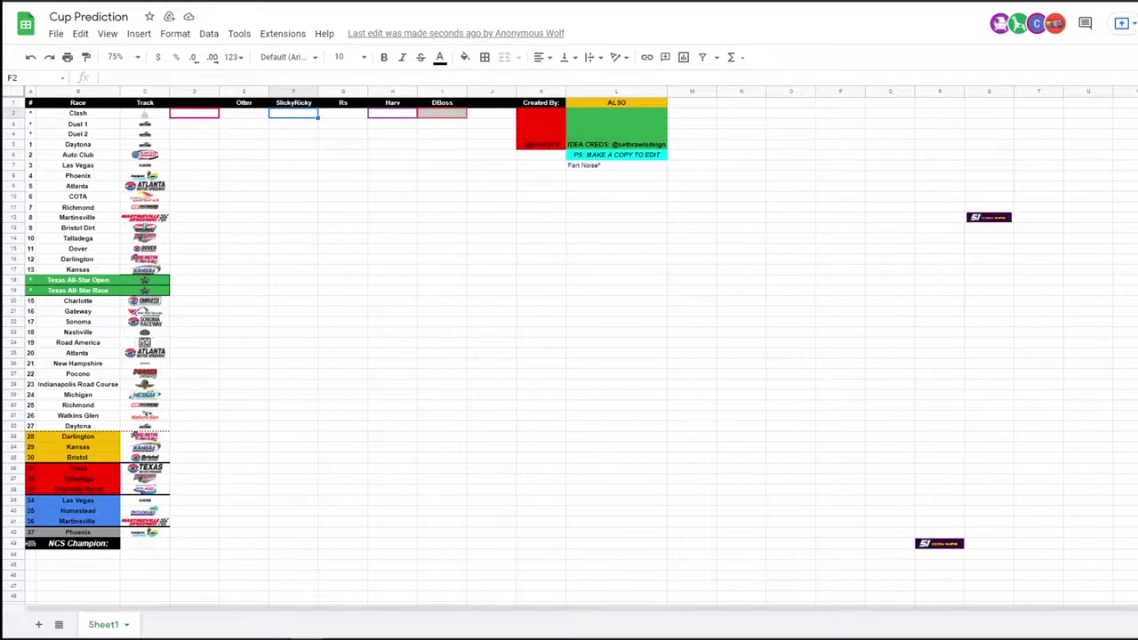
{"action": "left_click", "coordinate": [1134, 270]}
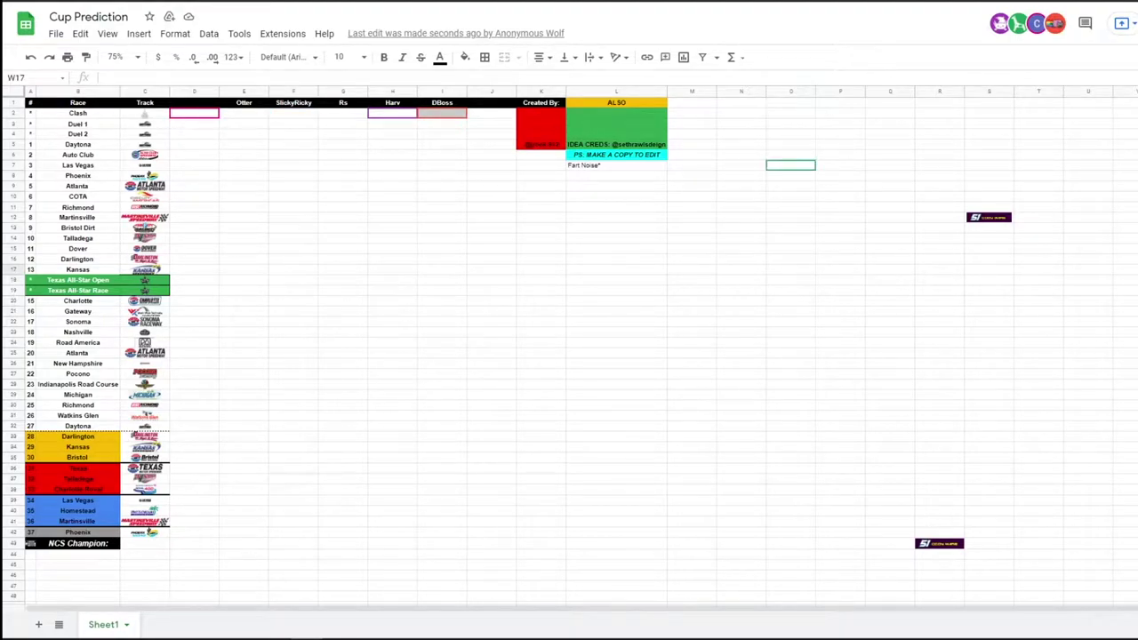
Examine the rows below the race schedule for the repeated number 51 driver images
{"action": "scroll", "coordinate": [1047, 290], "scroll_direction": "down", "scroll_amount": 1}
{"action": "scroll", "coordinate": [1047, 290], "scroll_direction": "down", "scroll_amount": 1}
{"action": "scroll", "coordinate": [1047, 289], "scroll_direction": "up", "scroll_amount": 2}
{"action": "scroll", "coordinate": [1048, 288], "scroll_direction": "down", "scroll_amount": 1}
{"action": "scroll", "coordinate": [1048, 287], "scroll_direction": "up", "scroll_amount": 1}
{"action": "scroll", "coordinate": [1048, 286], "scroll_direction": "down", "scroll_amount": 20}
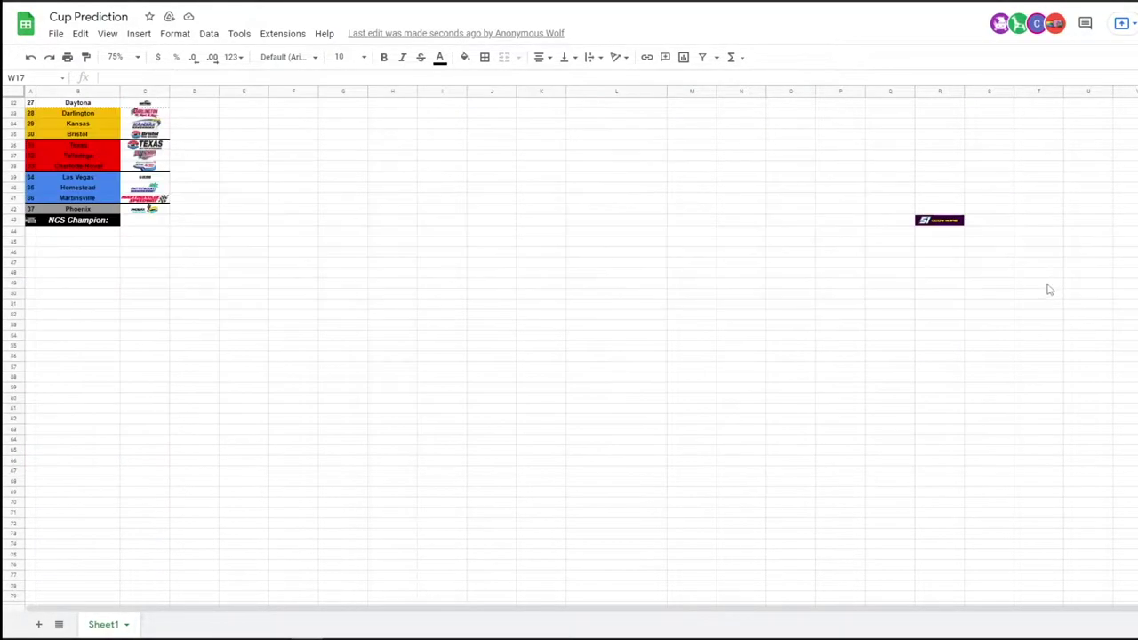
{"action": "scroll", "coordinate": [867, 348], "scroll_direction": "down", "scroll_amount": 20}
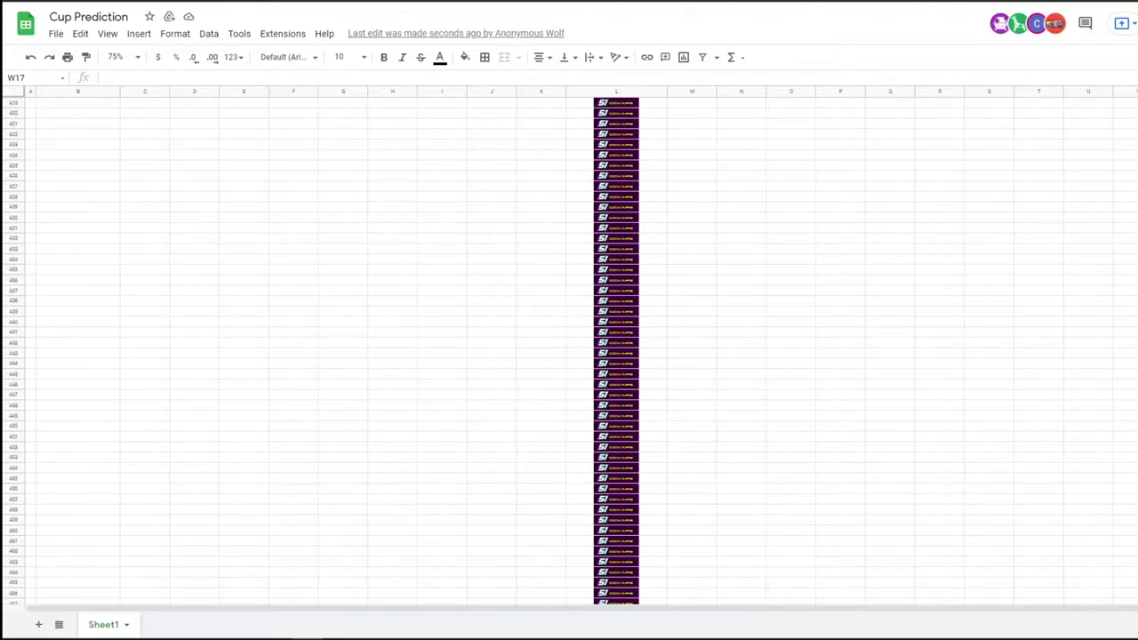
{"action": "scroll", "coordinate": [587, 351], "scroll_direction": "down", "scroll_amount": 20}
{"action": "scroll", "coordinate": [569, 347], "scroll_direction": "up", "scroll_amount": 10}
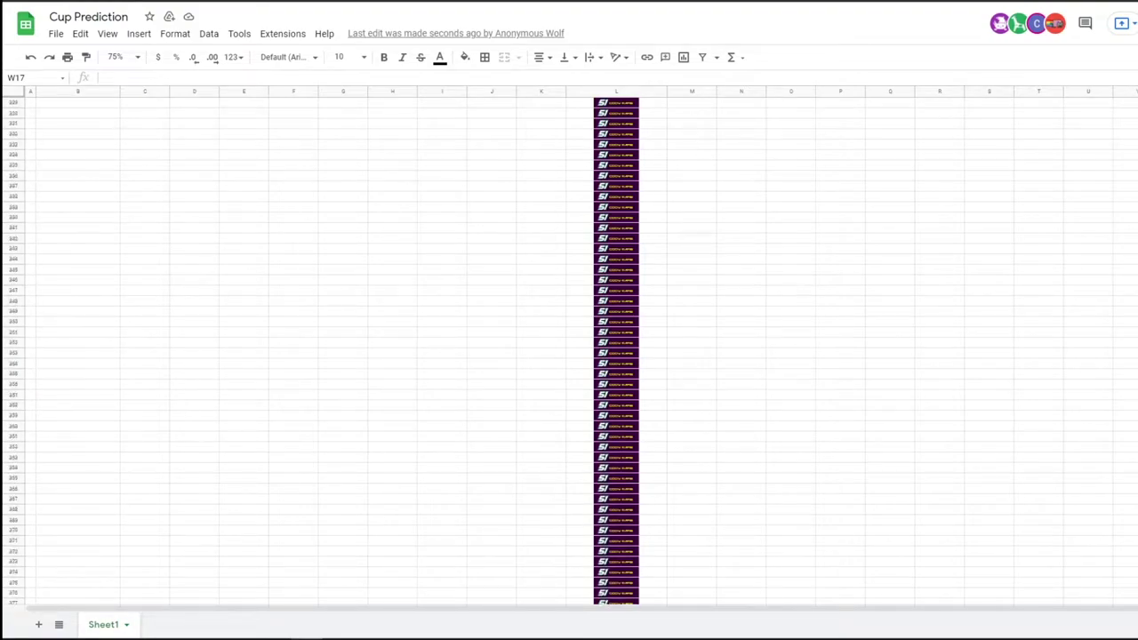
{"action": "scroll", "coordinate": [569, 347], "scroll_direction": "up", "scroll_amount": 20}
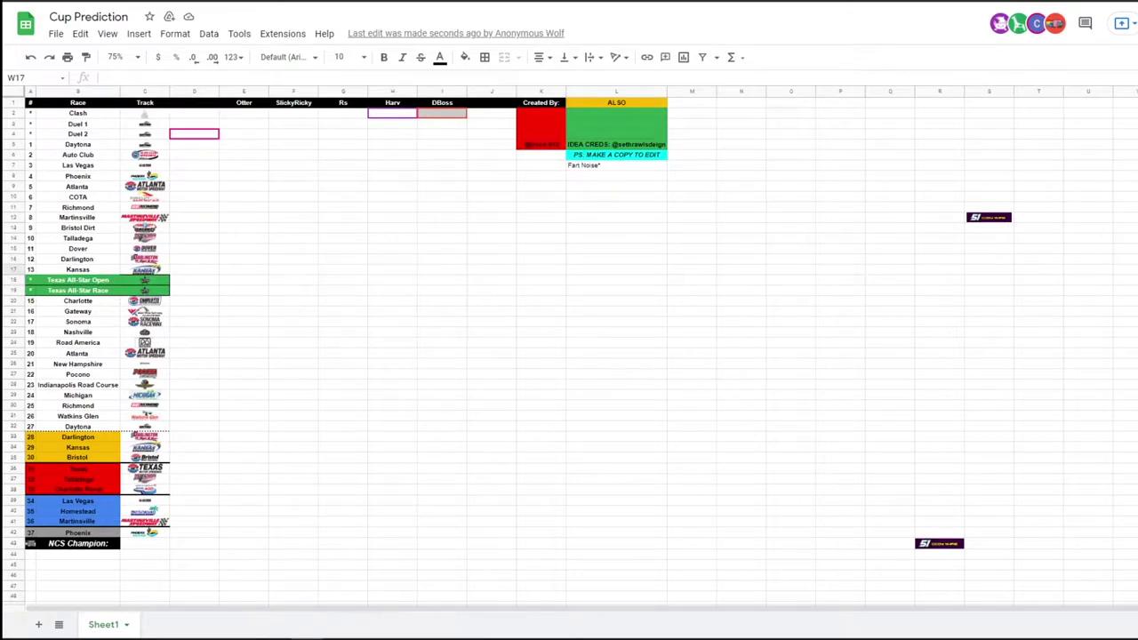
{"action": "scroll", "coordinate": [569, 347], "scroll_direction": "down", "scroll_amount": 20}
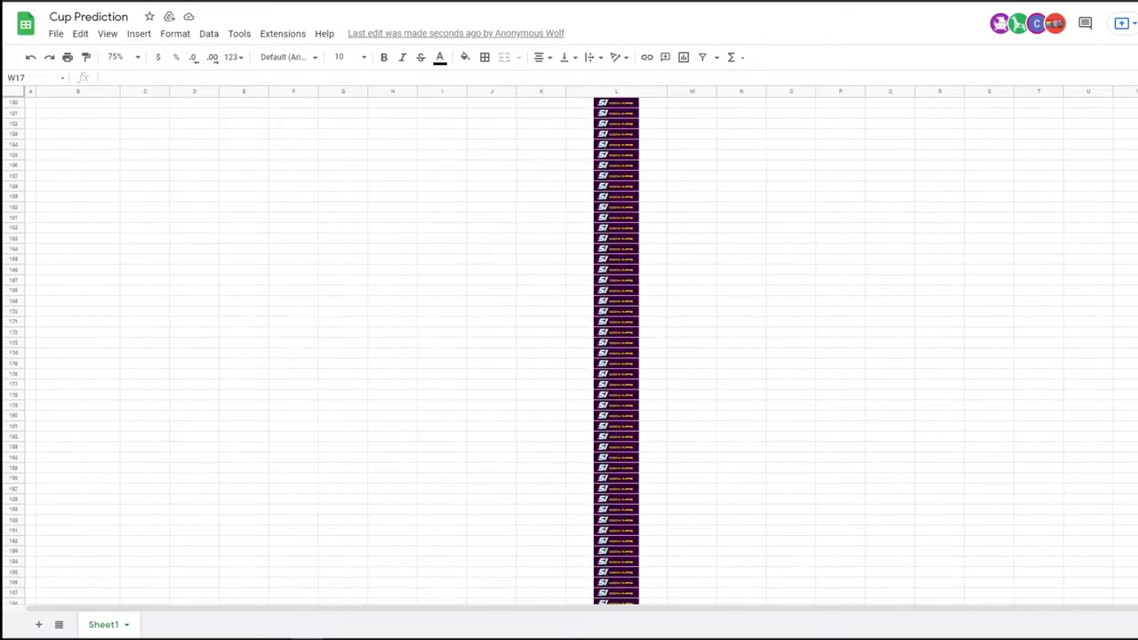
{"action": "scroll", "coordinate": [569, 347], "scroll_direction": "down", "scroll_amount": 15}
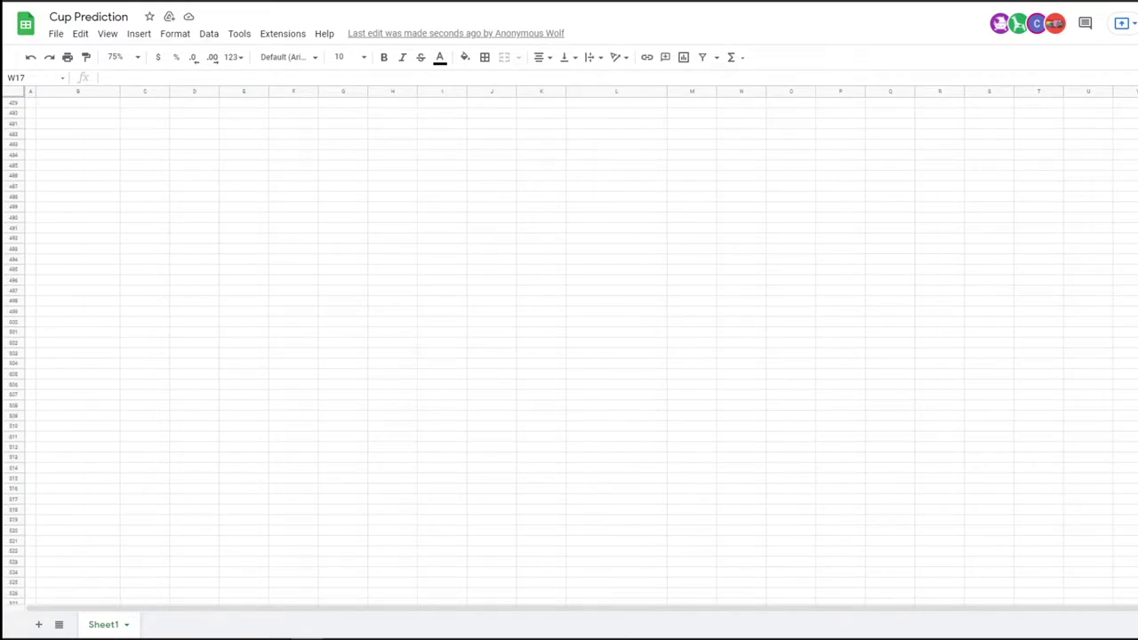
{"action": "scroll", "coordinate": [569, 346], "scroll_direction": "up", "scroll_amount": 8}
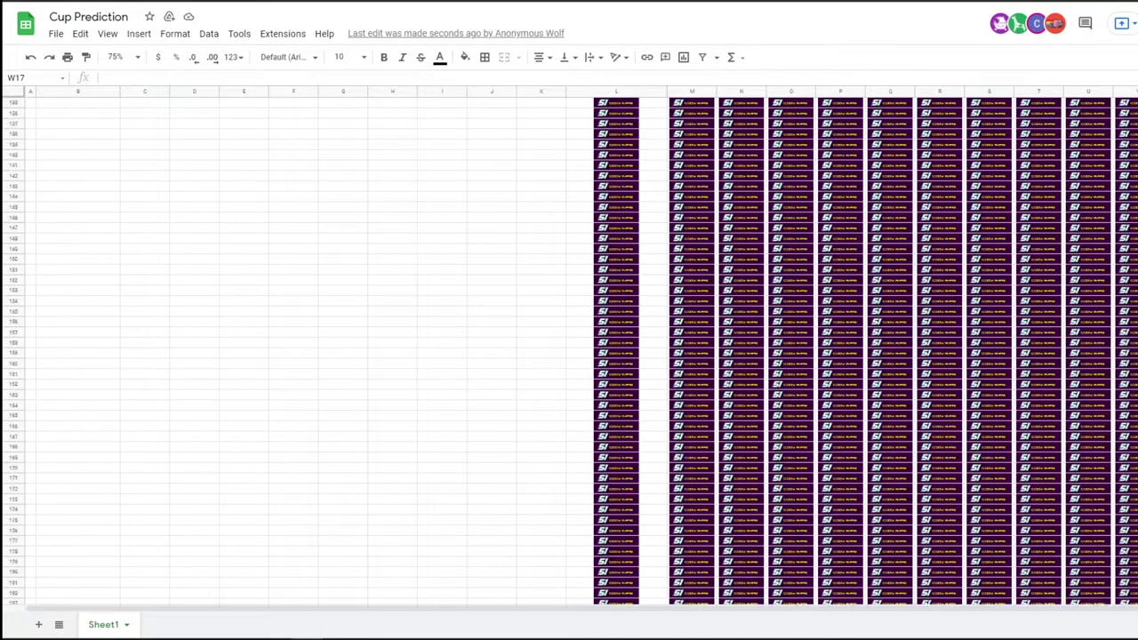
{"action": "scroll", "coordinate": [569, 347], "scroll_direction": "up", "scroll_amount": 20}
{"action": "scroll", "coordinate": [569, 347], "scroll_direction": "down", "scroll_amount": 20}
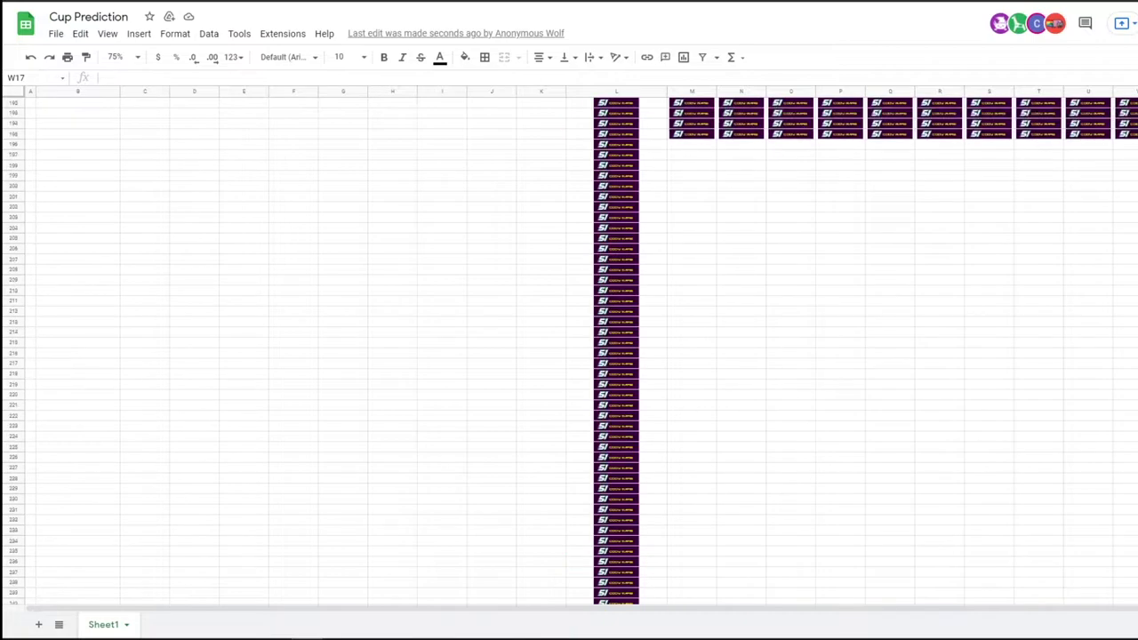
{"action": "scroll", "coordinate": [569, 347], "scroll_direction": "up", "scroll_amount": 8}
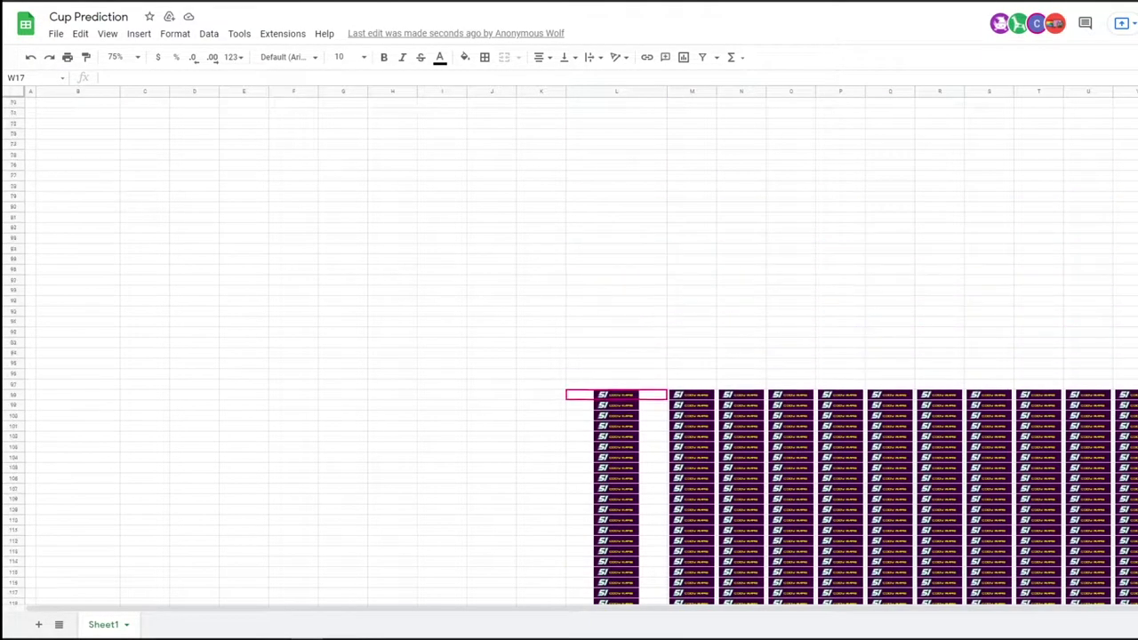
{"action": "scroll", "coordinate": [569, 347], "scroll_direction": "up", "scroll_amount": 1}
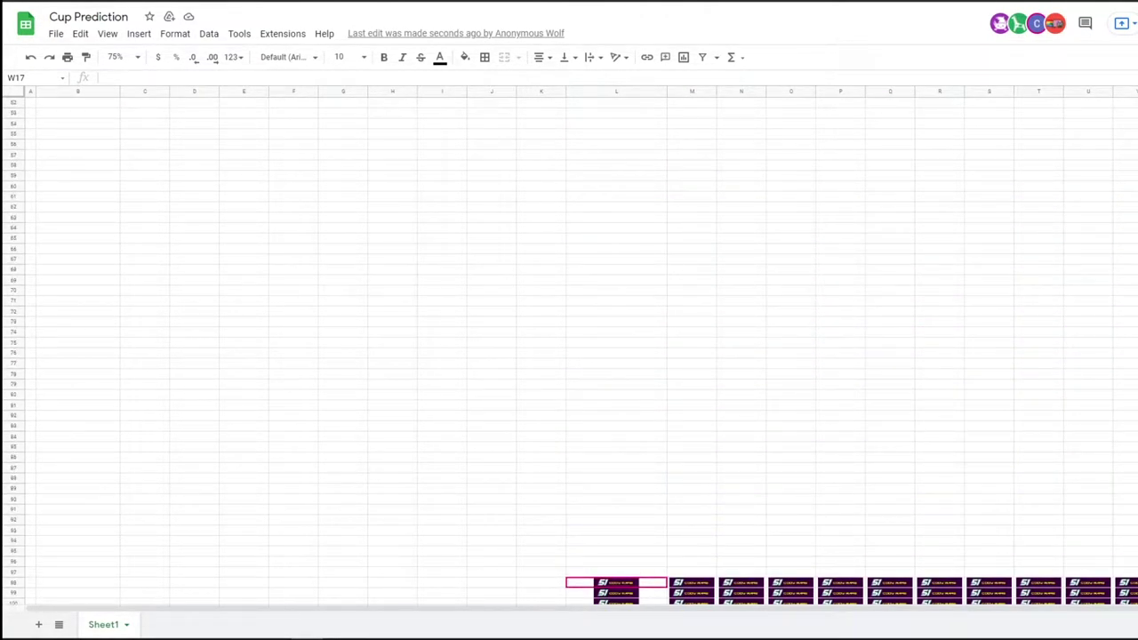
{"action": "scroll", "coordinate": [569, 346], "scroll_direction": "down", "scroll_amount": 10}
{"action": "scroll", "coordinate": [569, 347], "scroll_direction": "up", "scroll_amount": 20}
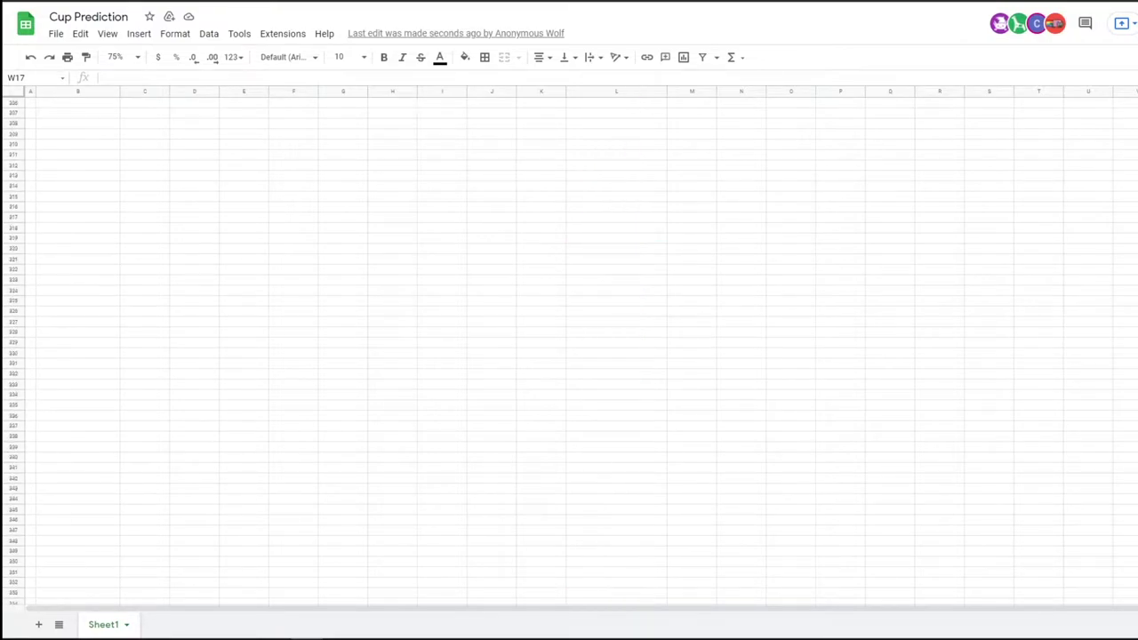
{"action": "scroll", "coordinate": [570, 347], "scroll_direction": "down", "scroll_amount": 3}
{"action": "scroll", "coordinate": [569, 347], "scroll_direction": "up", "scroll_amount": 3}
{"action": "left_click", "coordinate": [294, 113]}
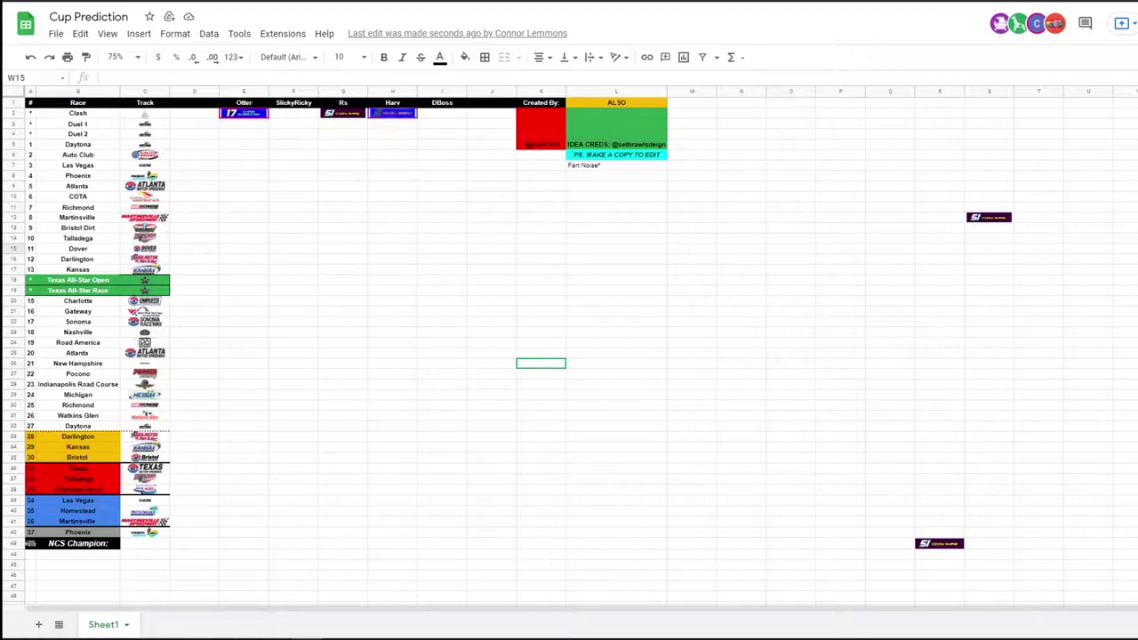
{"action": "left_click", "coordinate": [298, 115]}
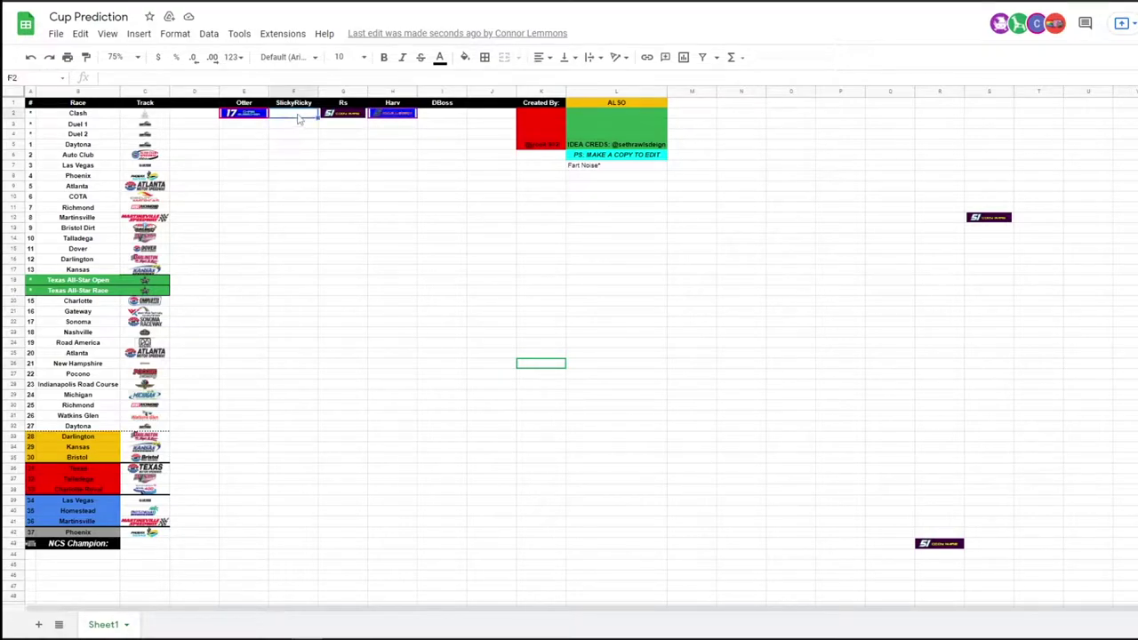
{"action": "key", "text": "ctrl+v"}
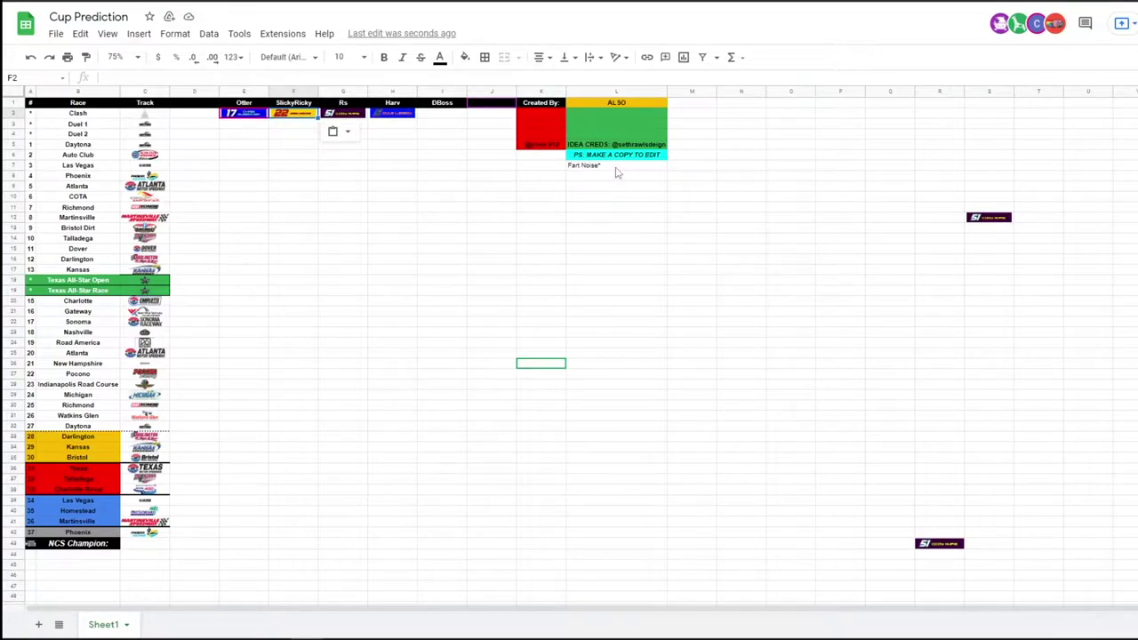
Paste the number 48 driver image as SlickyRicky's pick for Duel 1 in F3
{"action": "left_click", "coordinate": [299, 124]}
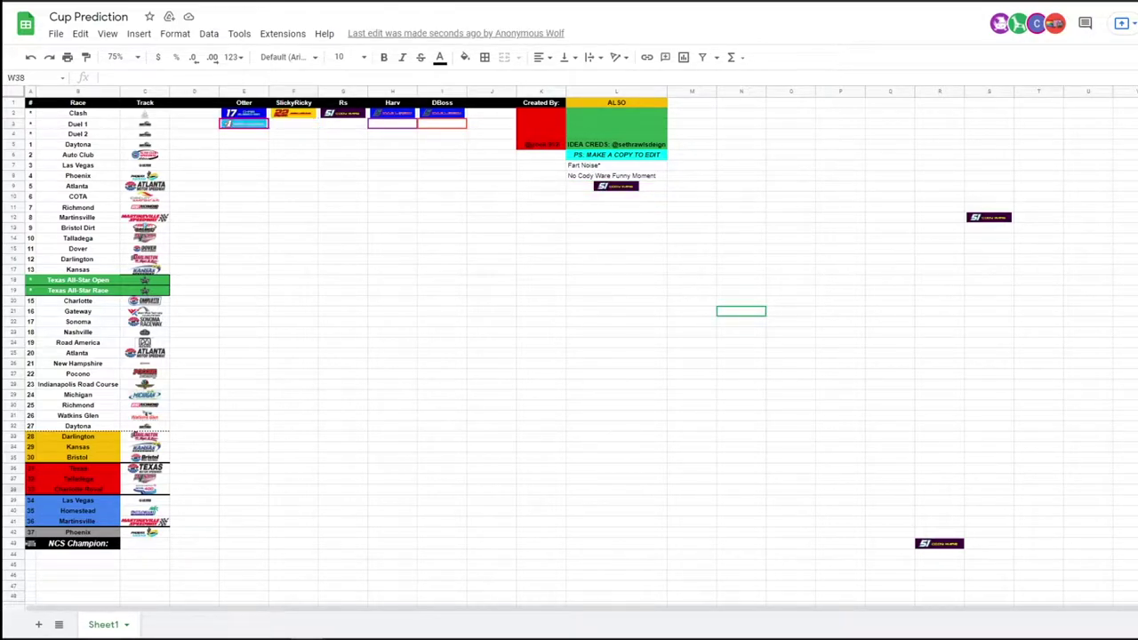
{"action": "left_click", "coordinate": [297, 125]}
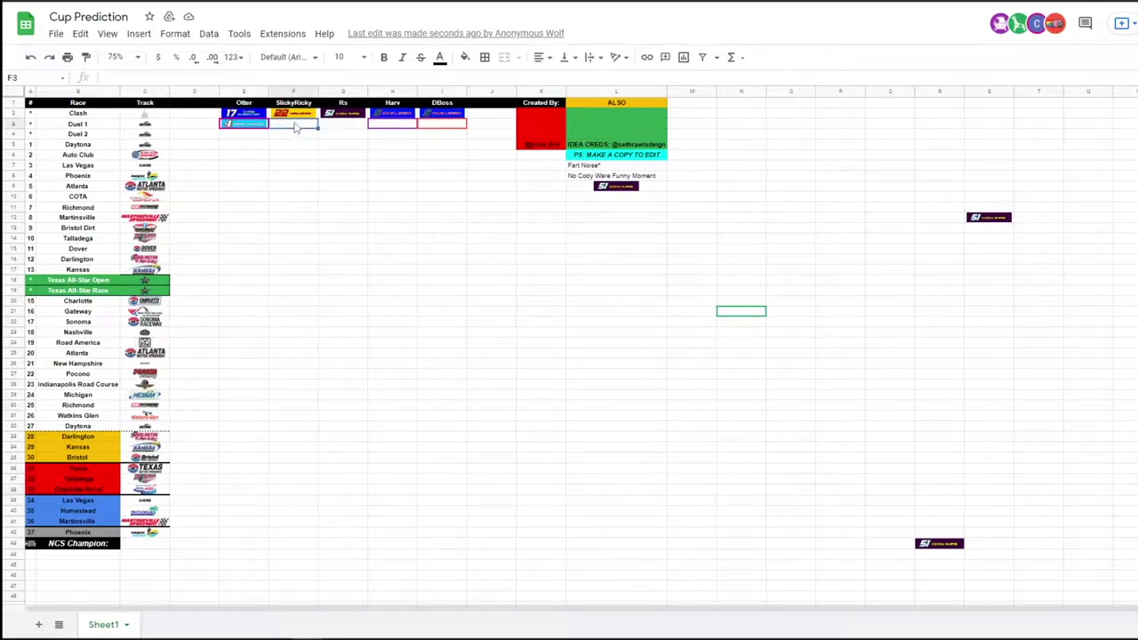
{"action": "key", "text": "ctrl+v"}
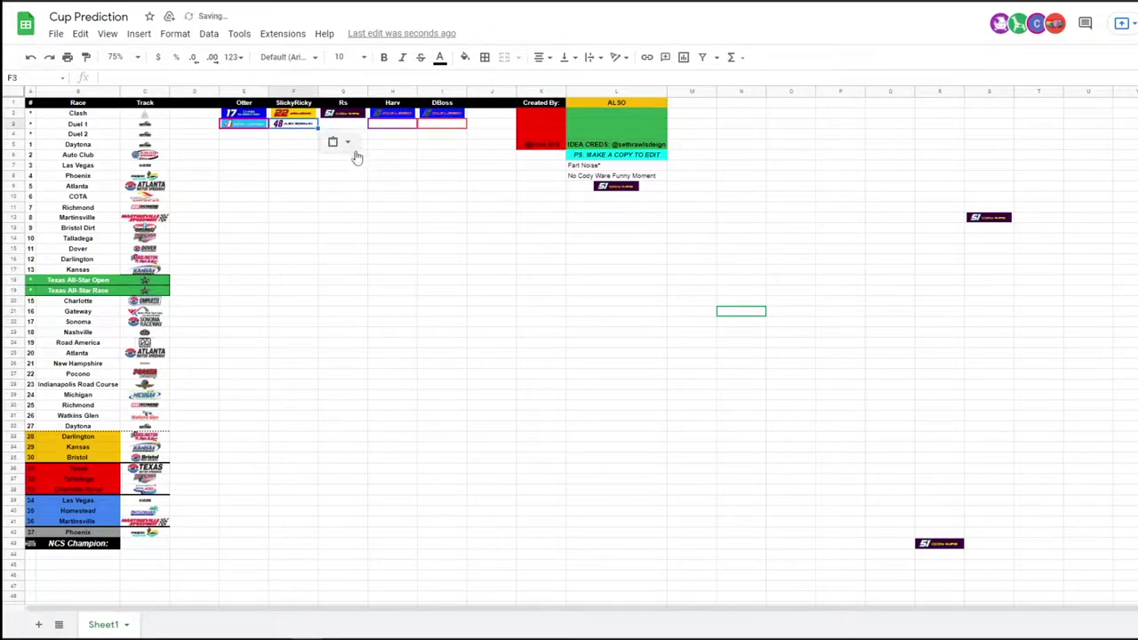
Paste the purple number 11 driver image as SlickyRicky's pick for Duel 2 in F4
{"action": "left_click", "coordinate": [280, 135]}
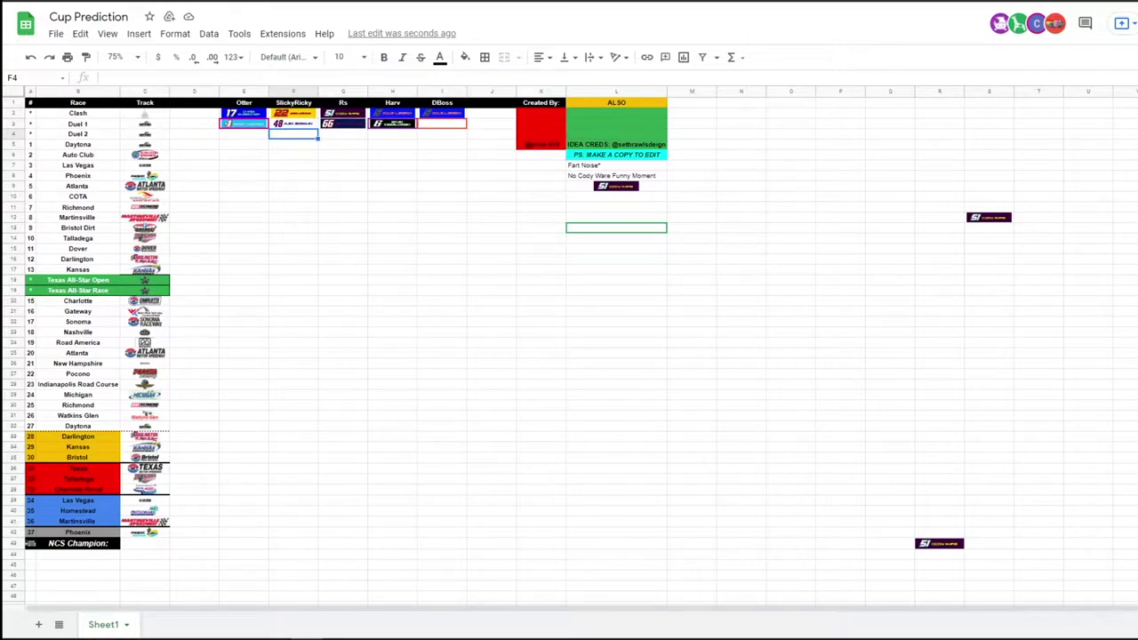
{"action": "left_click", "coordinate": [1134, 404]}
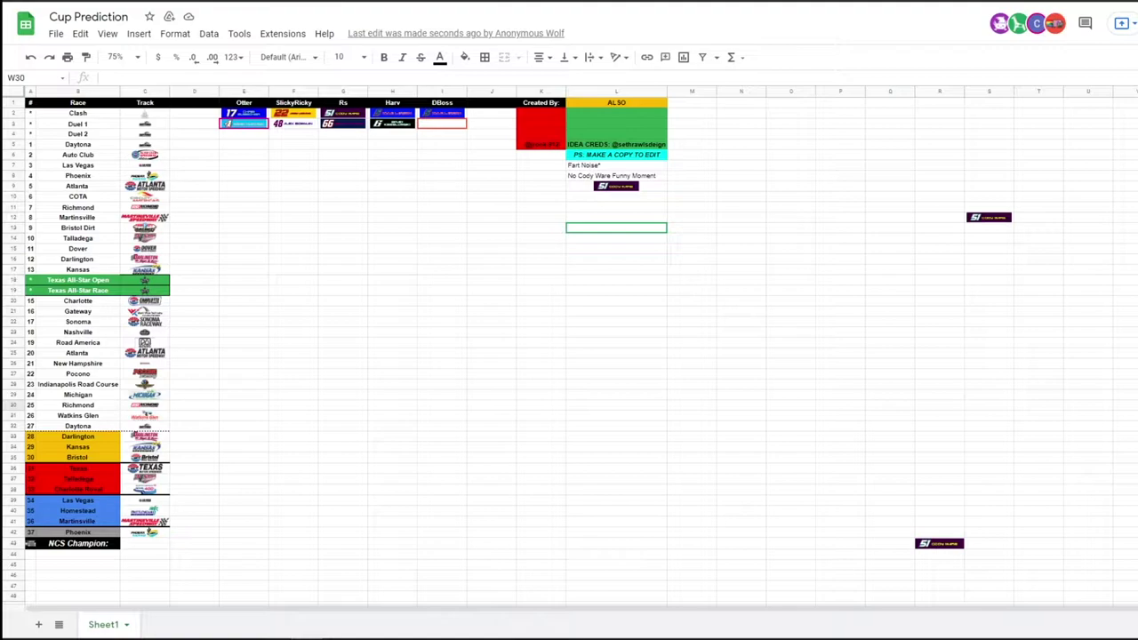
{"action": "left_click", "coordinate": [1088, 395]}
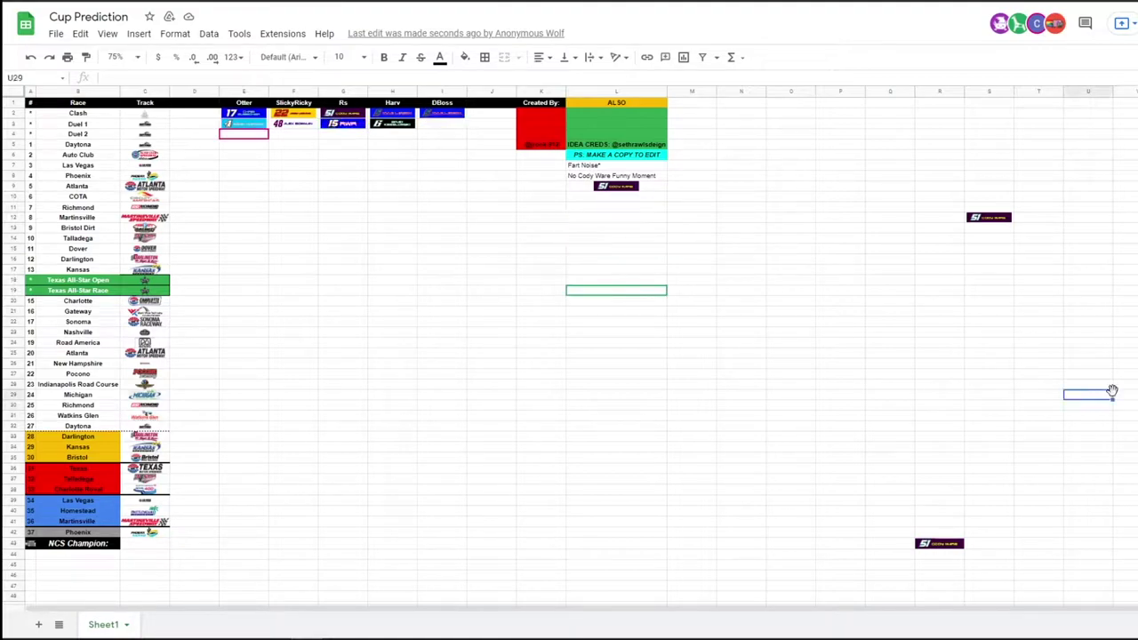
{"action": "left_click", "coordinate": [1134, 404]}
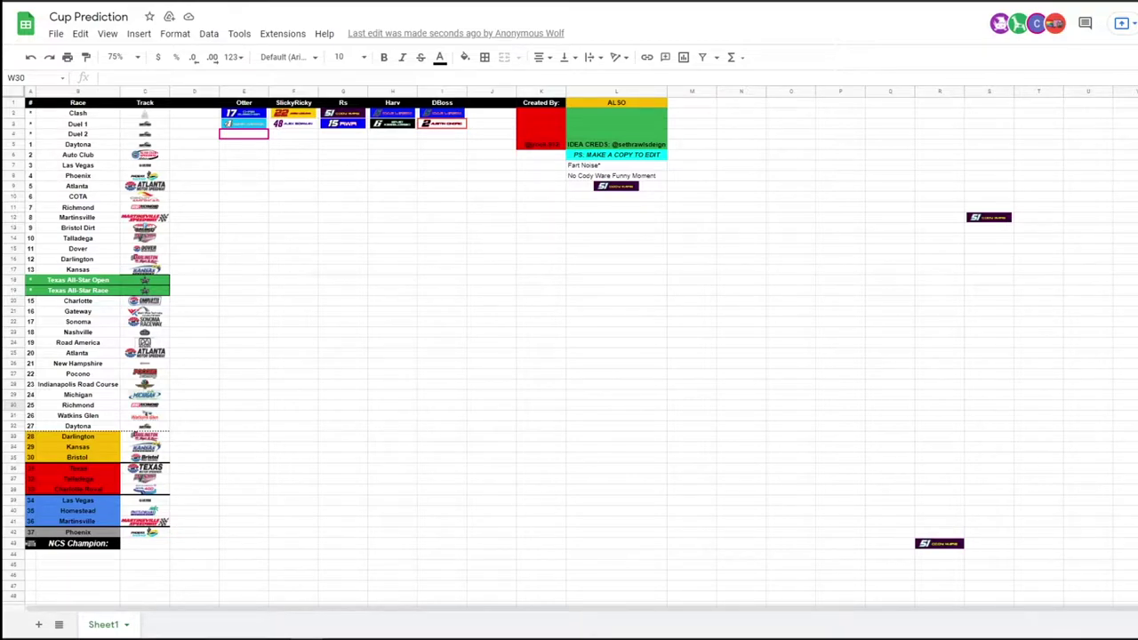
{"action": "left_click", "coordinate": [289, 135]}
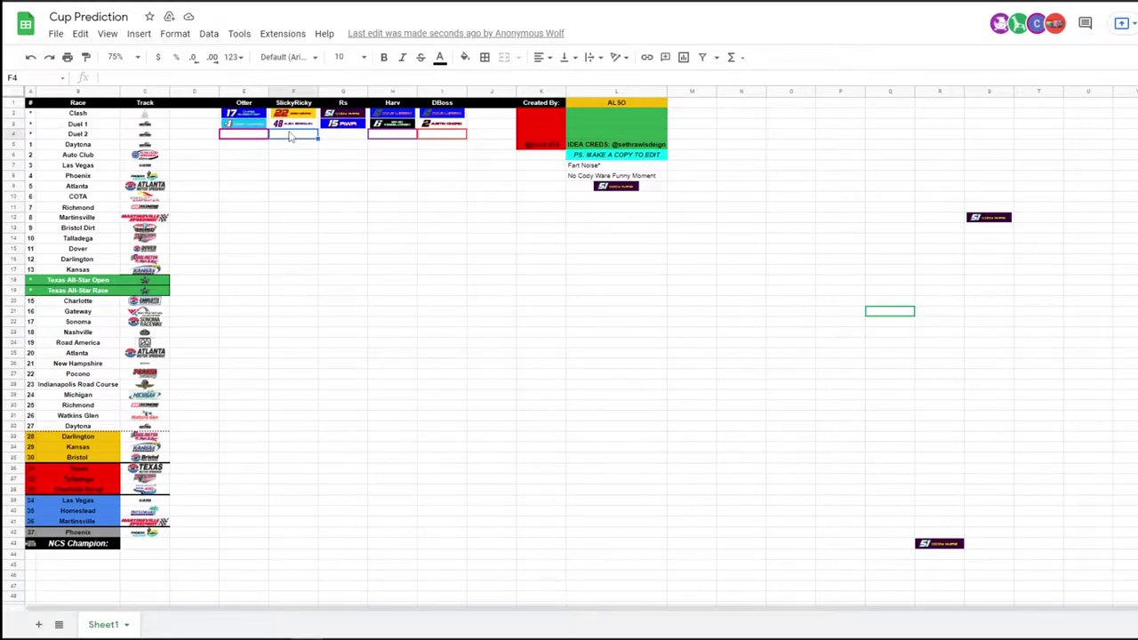
{"action": "key", "text": "ctrl+v"}
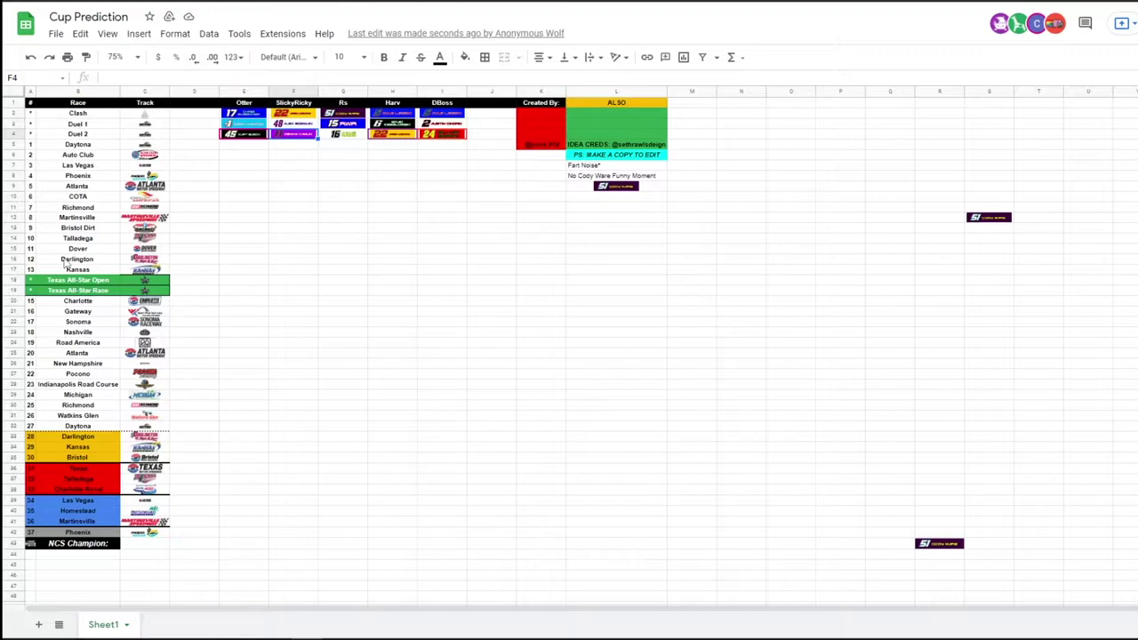
Paste the purple number 11 driver image as SlickyRicky's pick for the first Daytona race in F5
{"action": "key", "text": "Down"}
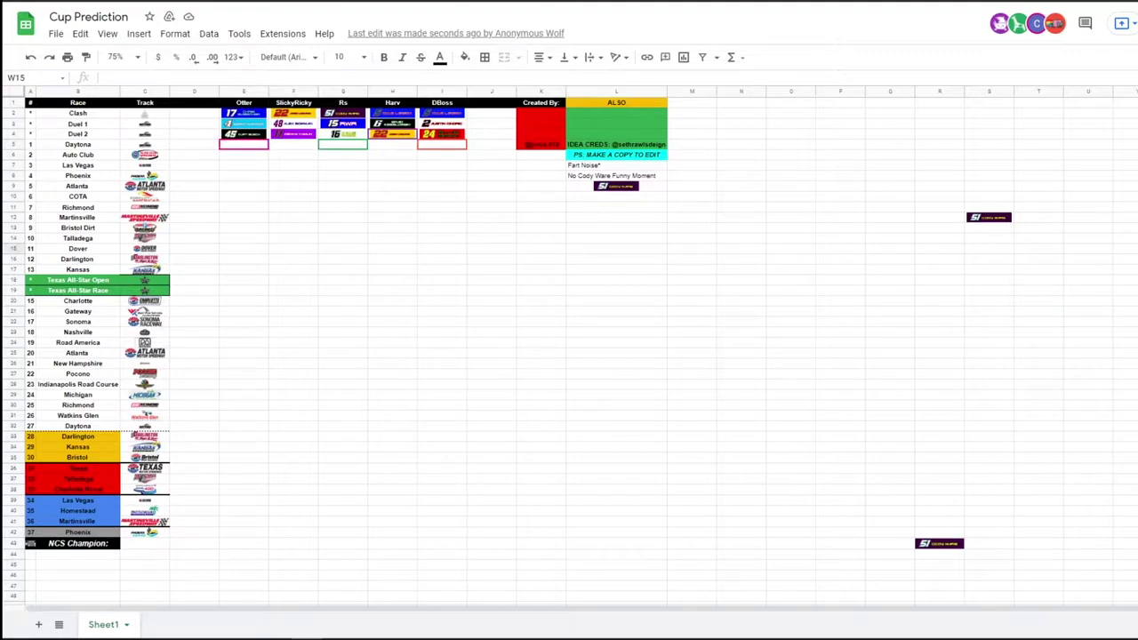
{"action": "left_click", "coordinate": [287, 146]}
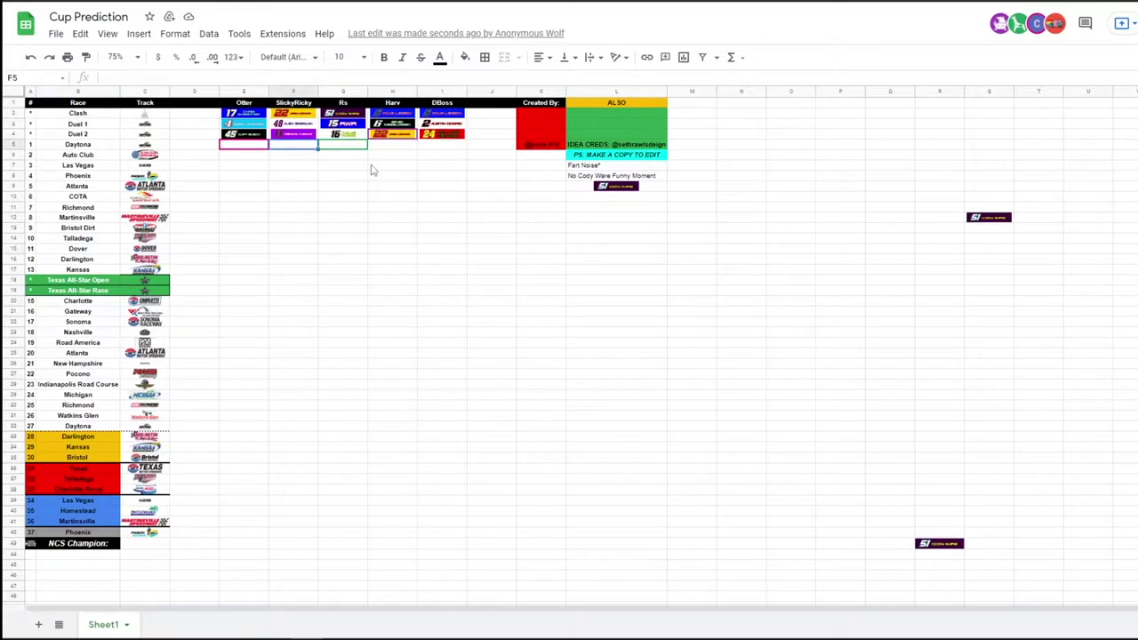
{"action": "key", "text": "ctrl+v"}
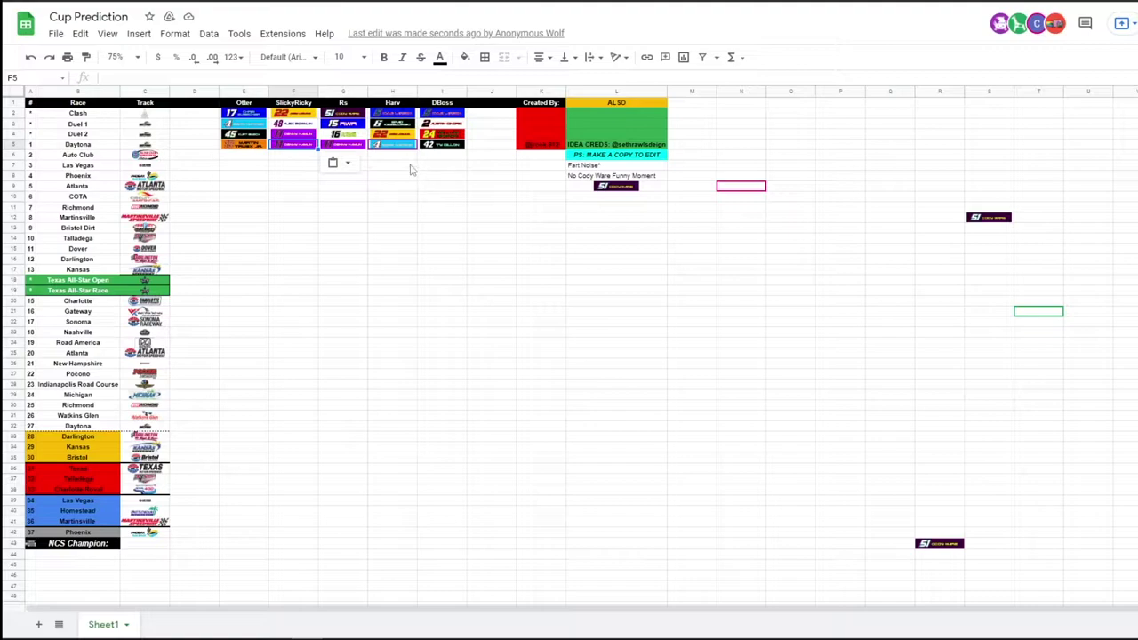
Paste the number 24 driver image as SlickyRicky's Auto Club pick in F6 and the number 3 image for Las Vegas in F7
{"action": "left_click", "coordinate": [281, 159]}
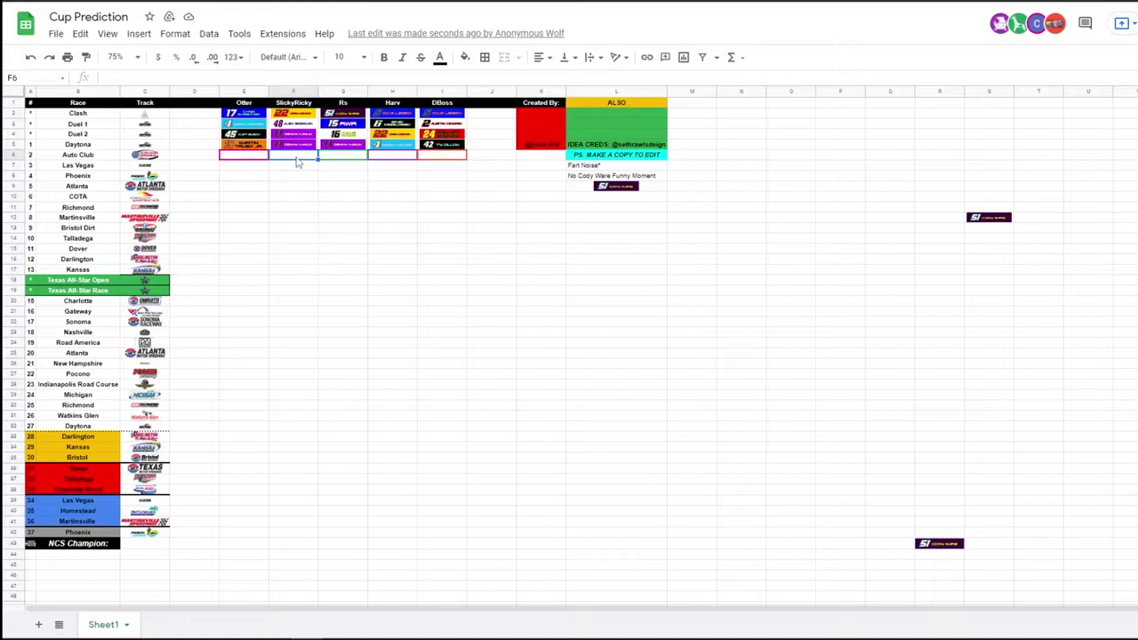
{"action": "key", "text": "ctrl+v"}
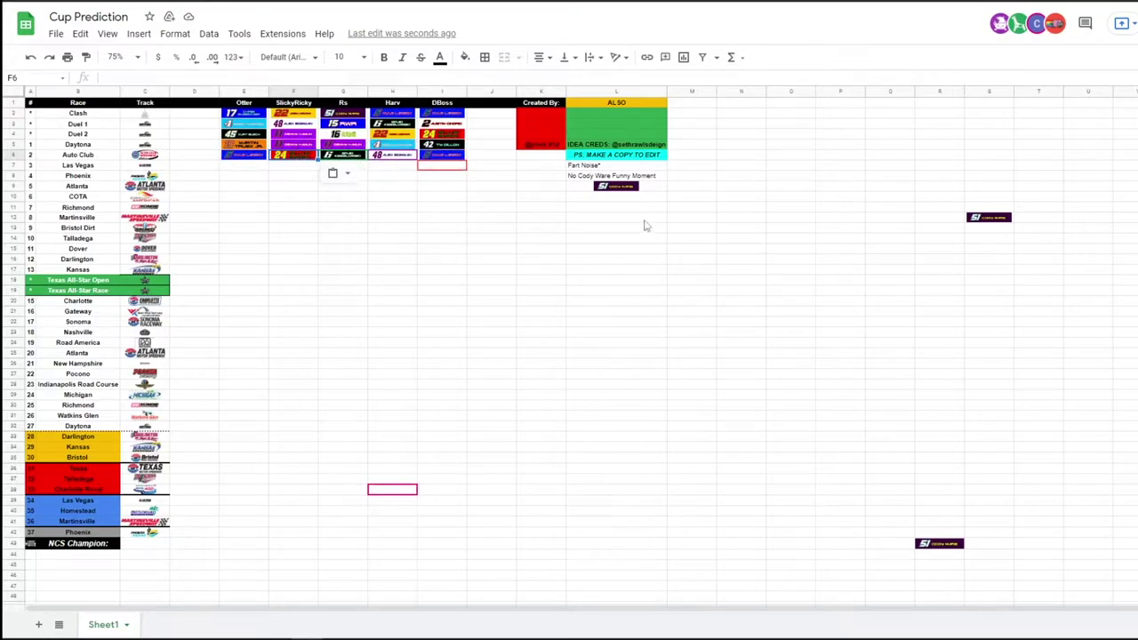
{"action": "left_click", "coordinate": [297, 169]}
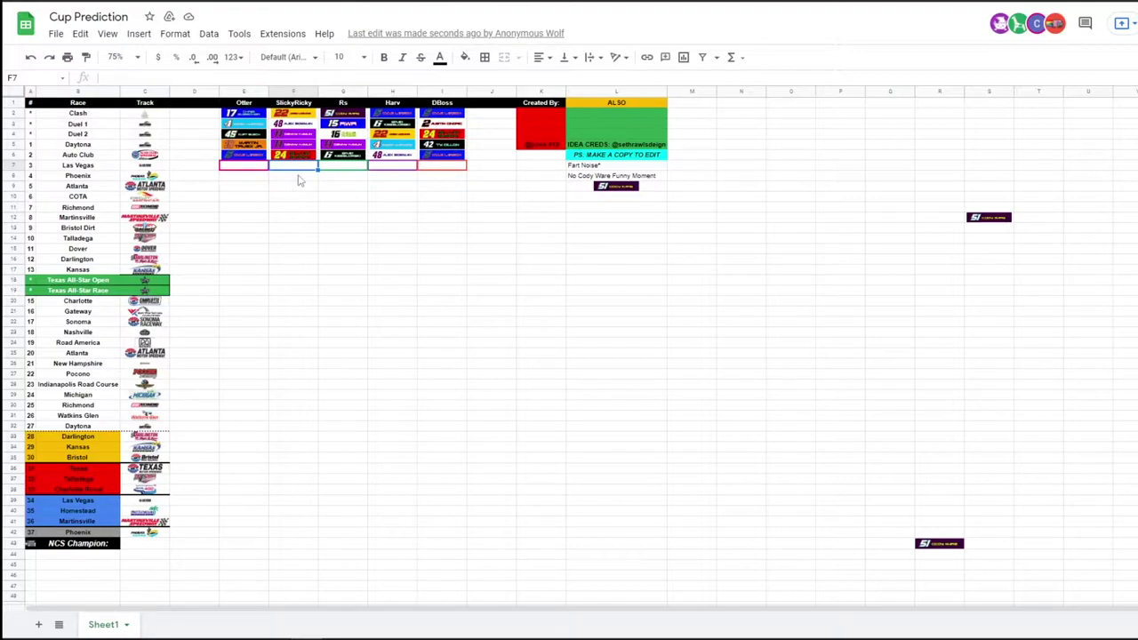
{"action": "key", "text": "ctrl+v"}
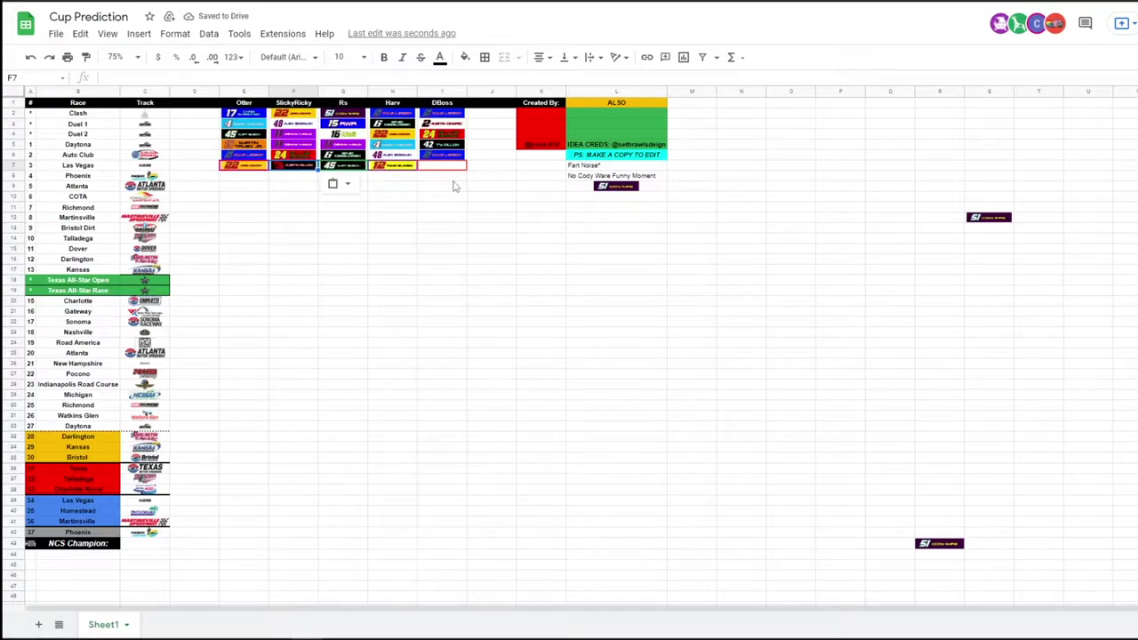
Paste the number 22 driver image as SlickyRicky's Phoenix pick in F8 and the number 12 image for Atlanta in F9
{"action": "key", "text": "Down"}
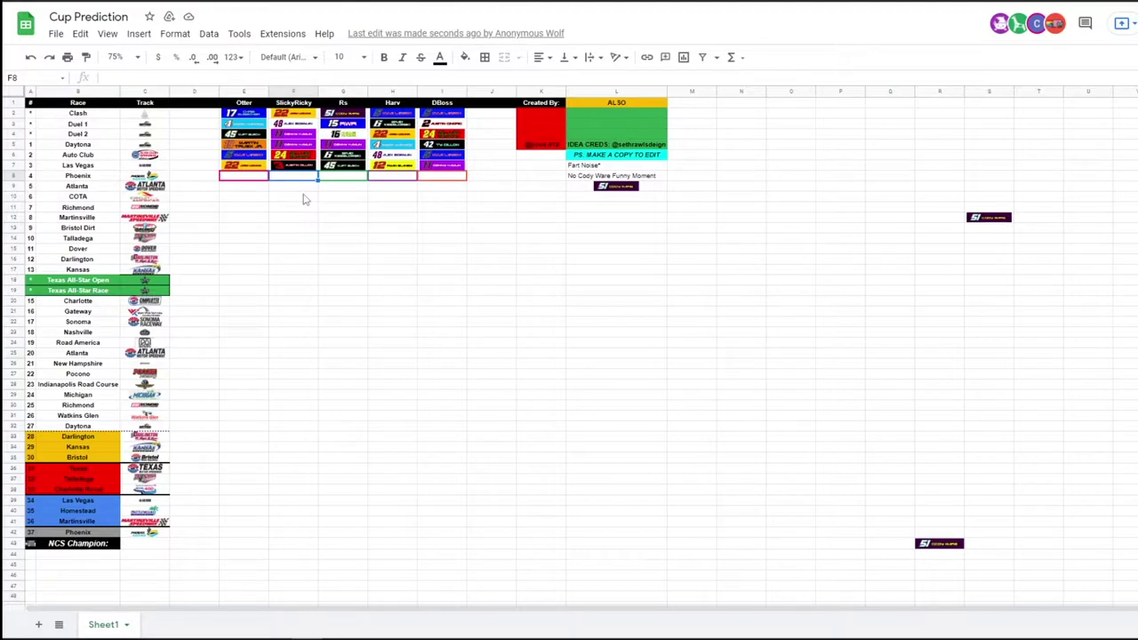
{"action": "key", "text": "ctrl+v"}
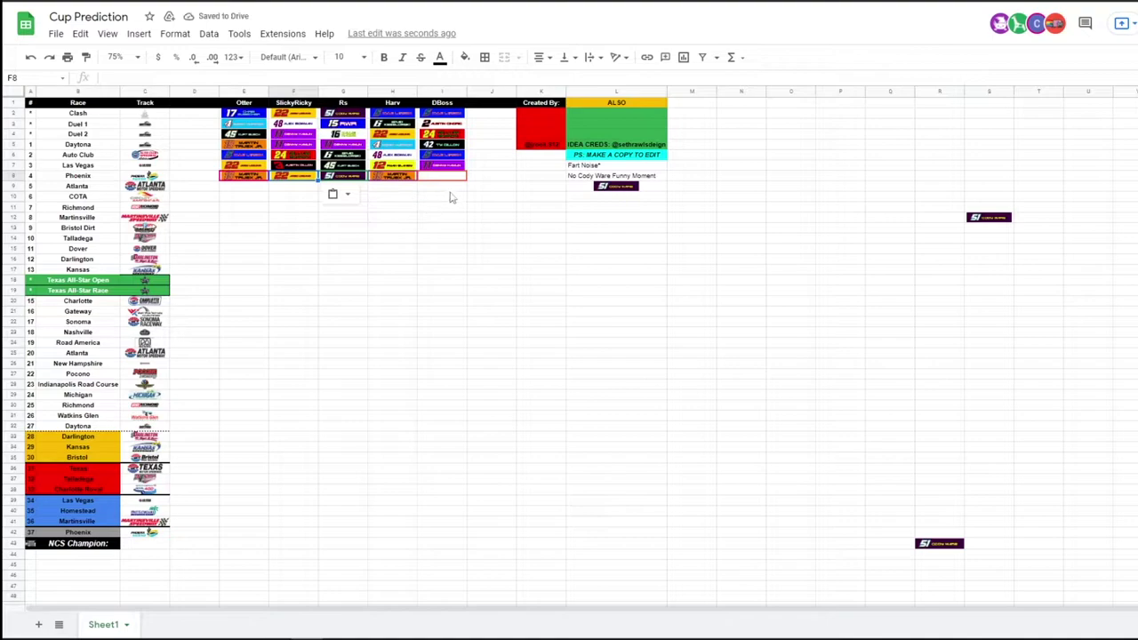
{"action": "key", "text": "Down"}
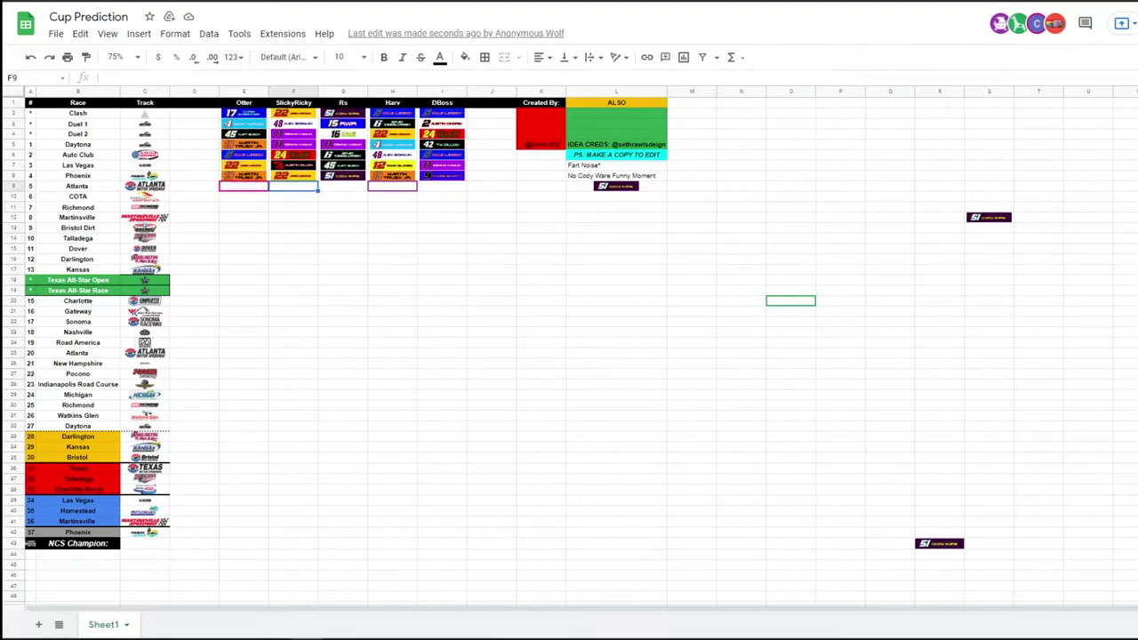
{"action": "left_click", "coordinate": [1134, 254]}
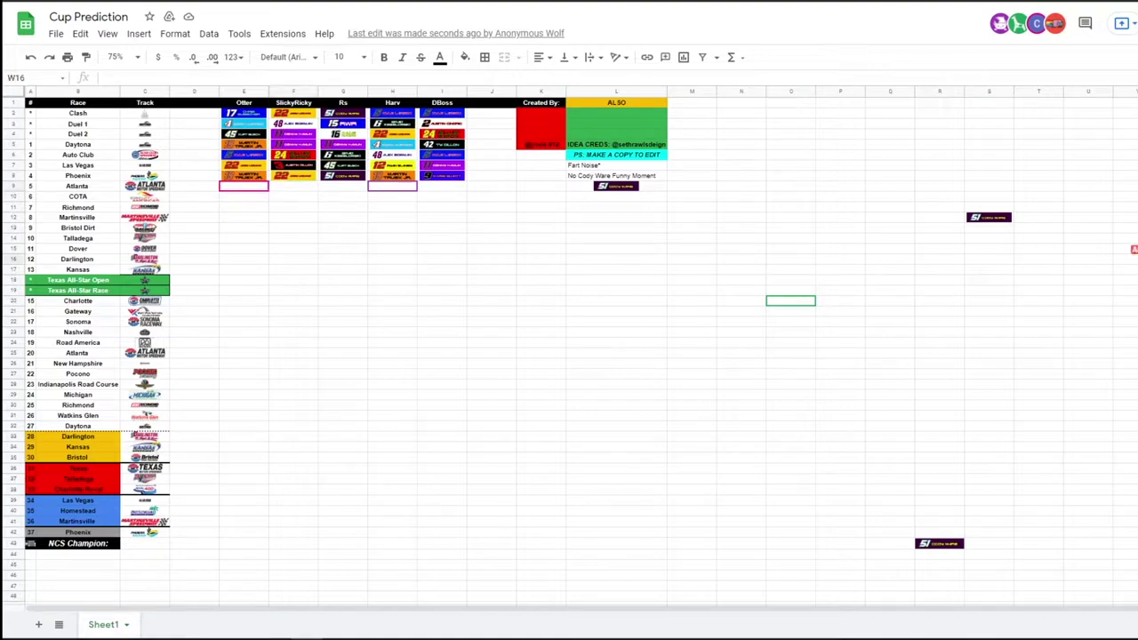
{"action": "left_click", "coordinate": [287, 187]}
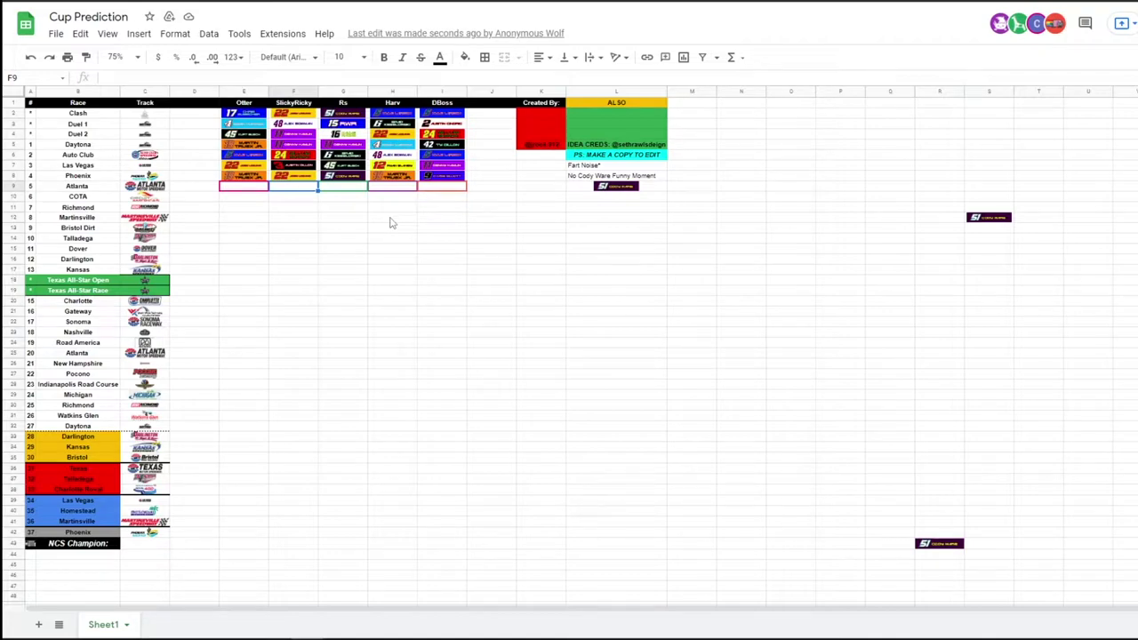
{"action": "key", "text": "ctrl+v"}
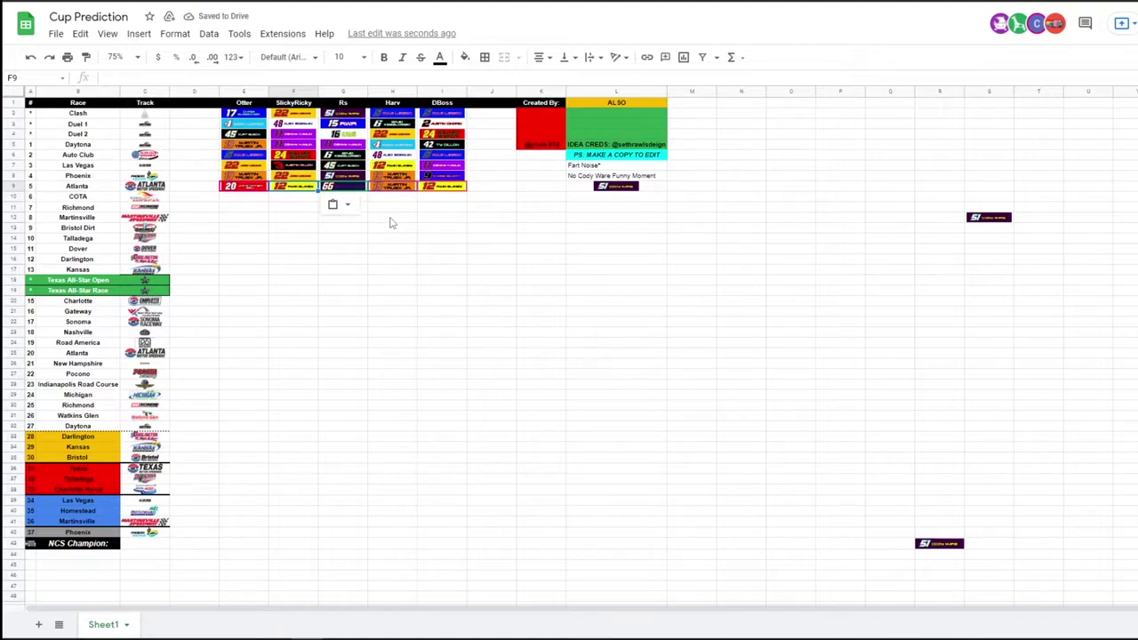
Paste the number 9 driver image as SlickyRicky's COTA pick in F10 and the number 18 image for Richmond in F11
{"action": "key", "text": "Down"}
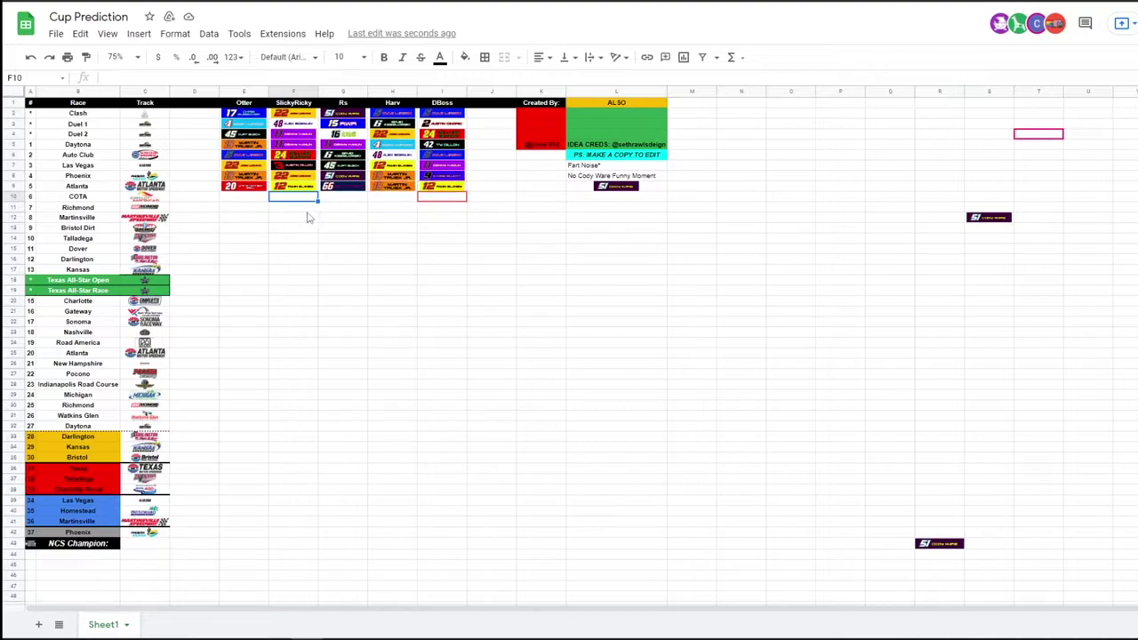
{"action": "left_click", "coordinate": [1137, 228]}
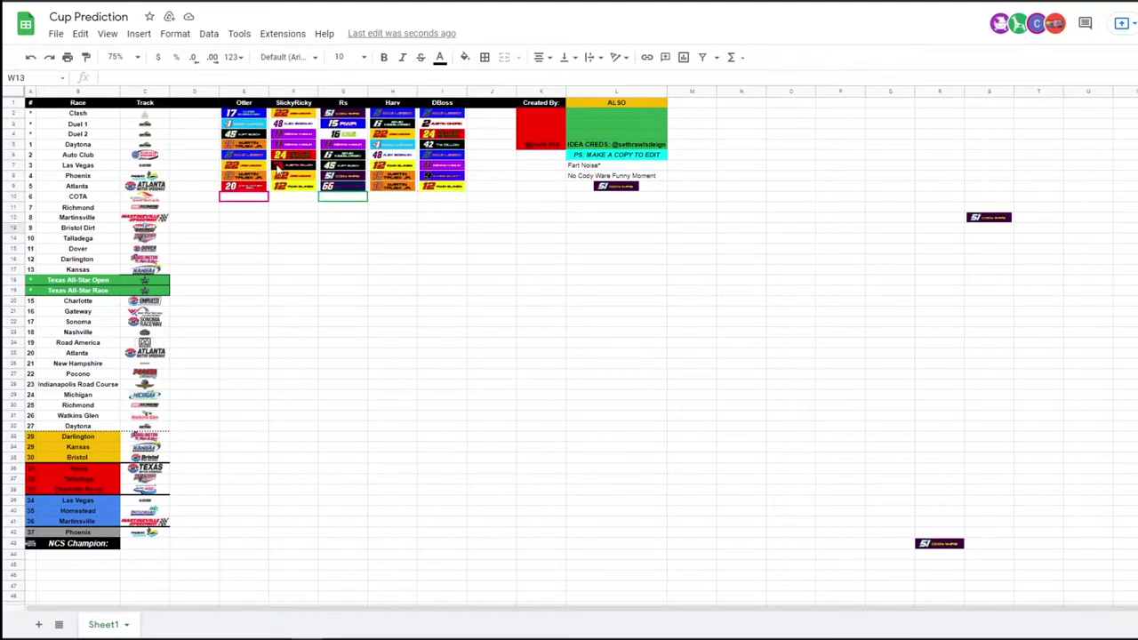
{"action": "left_click", "coordinate": [293, 199]}
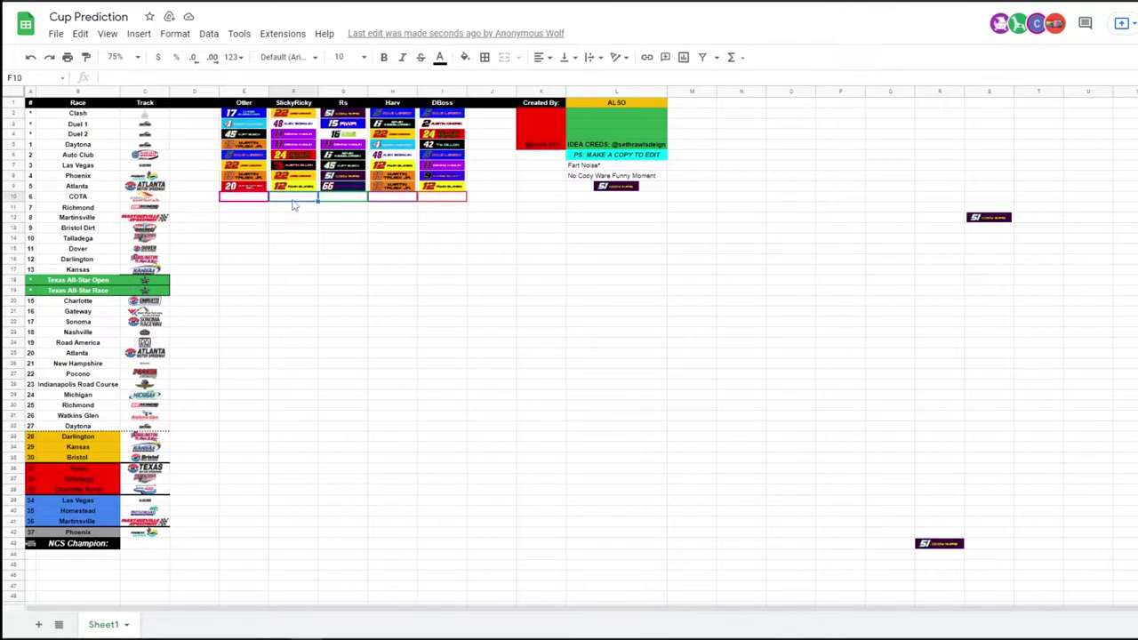
{"action": "key", "text": "ctrl+v"}
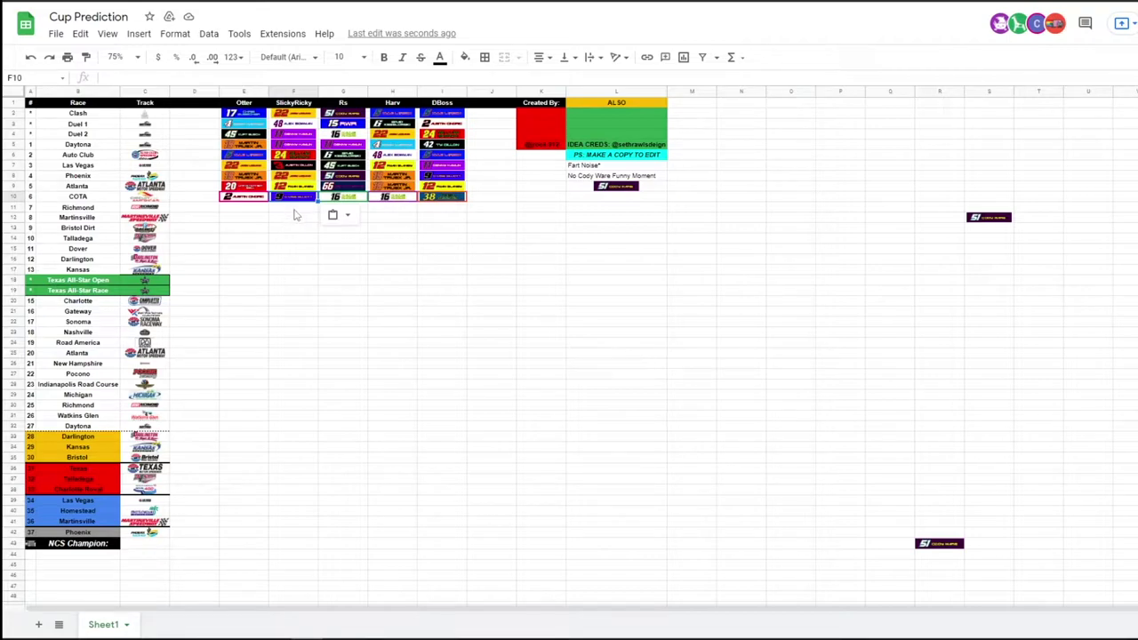
{"action": "left_click", "coordinate": [295, 210]}
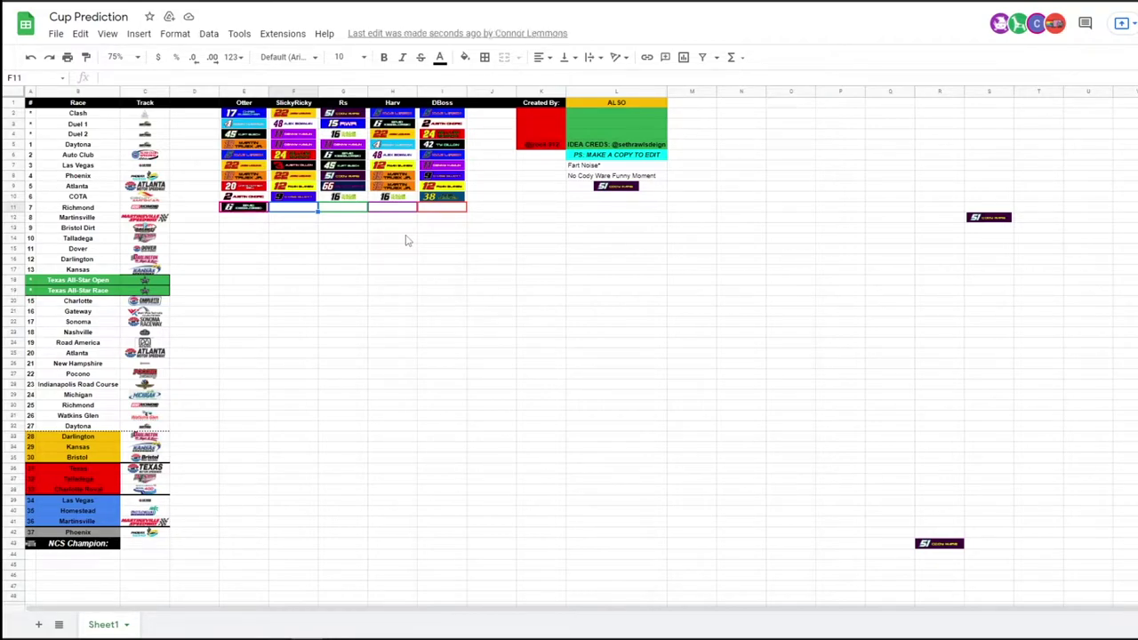
{"action": "key", "text": "ctrl+v"}
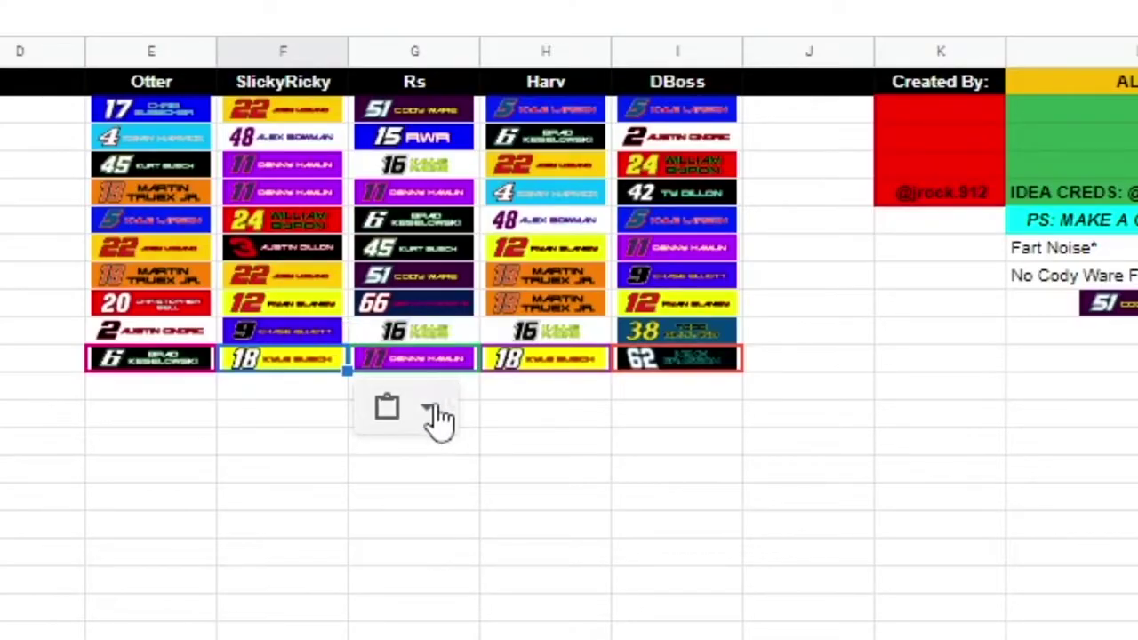
Paste the number 45 driver image as SlickyRicky's Martinsville pick in F12 and the number 4 image for Bristol Dirt in F13
{"action": "key", "text": "Down"}
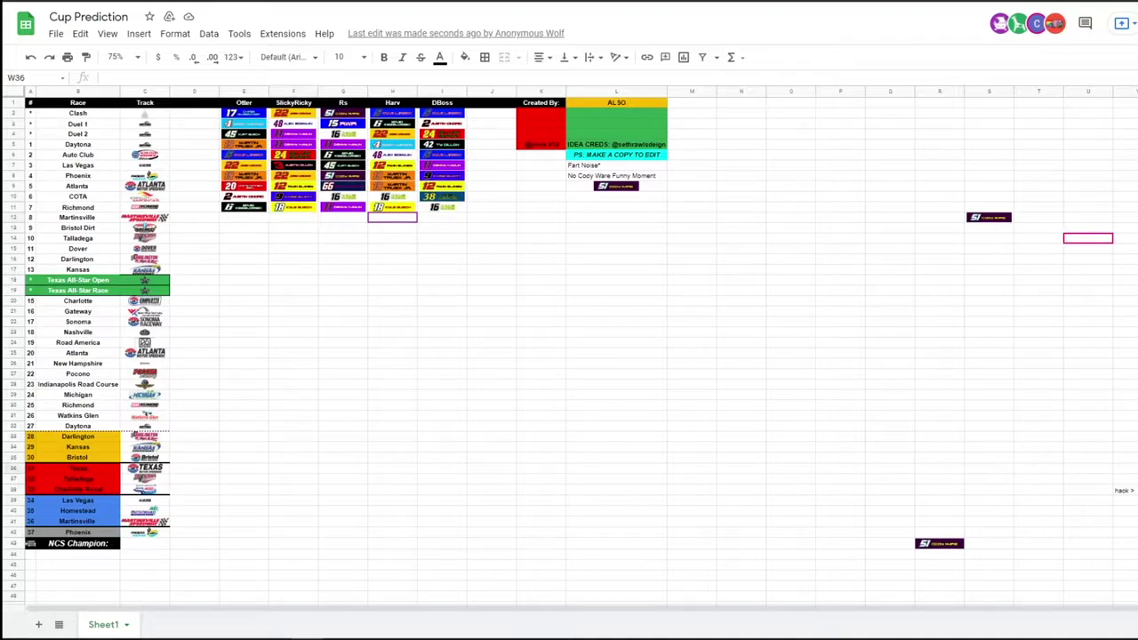
{"action": "key", "text": "ctrl+v"}
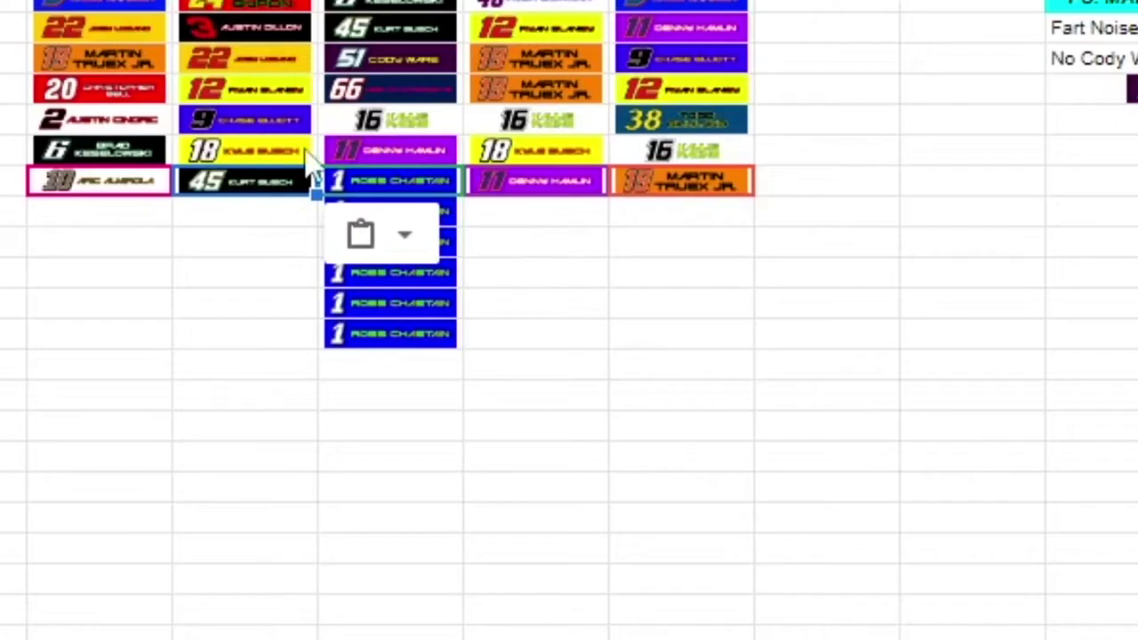
{"action": "left_click", "coordinate": [464, 281]}
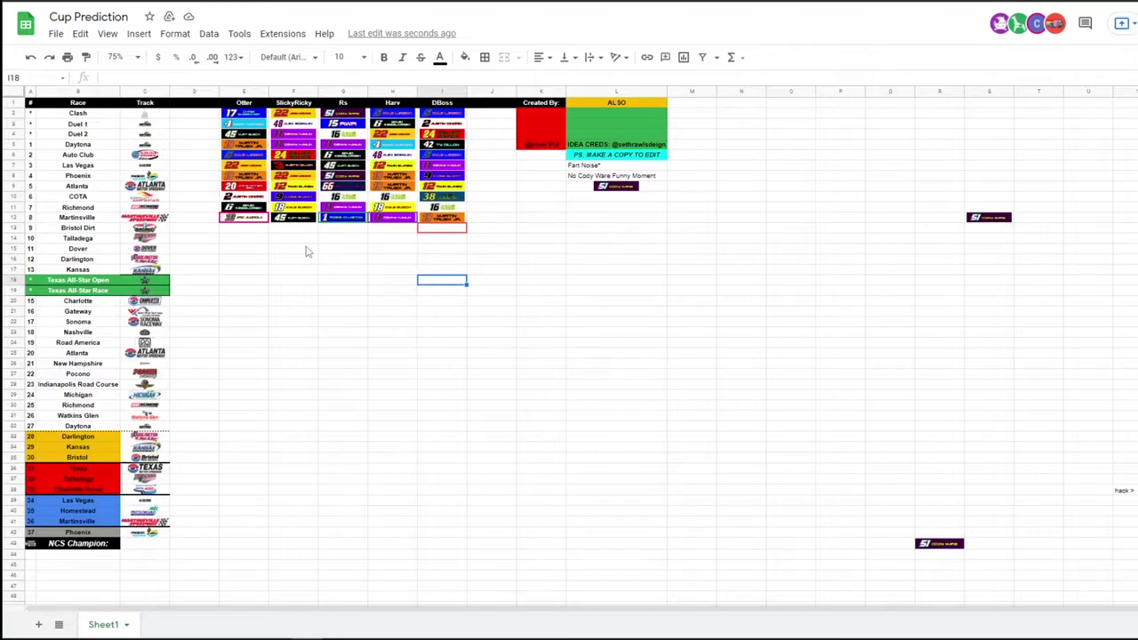
{"action": "left_click", "coordinate": [281, 231]}
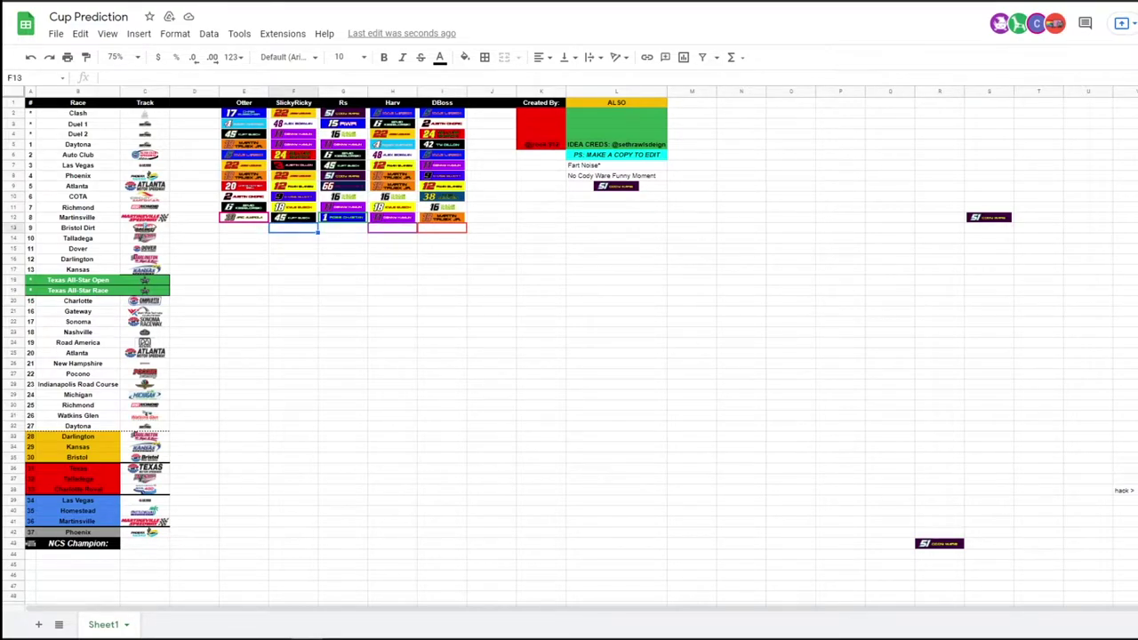
{"action": "left_click", "coordinate": [1137, 280]}
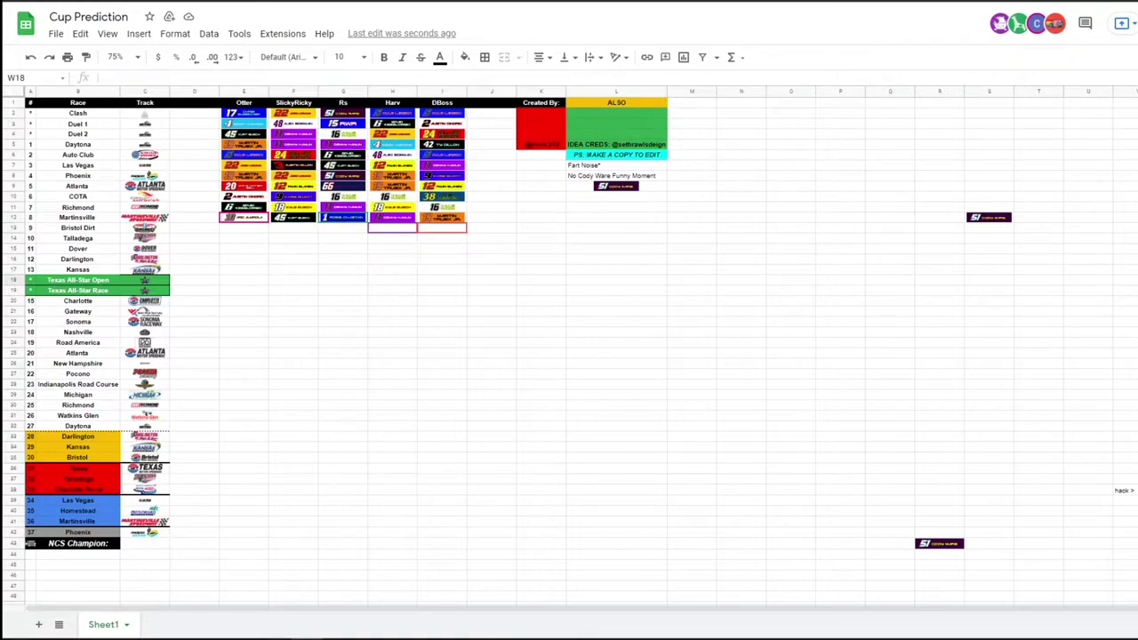
{"action": "left_click", "coordinate": [290, 230]}
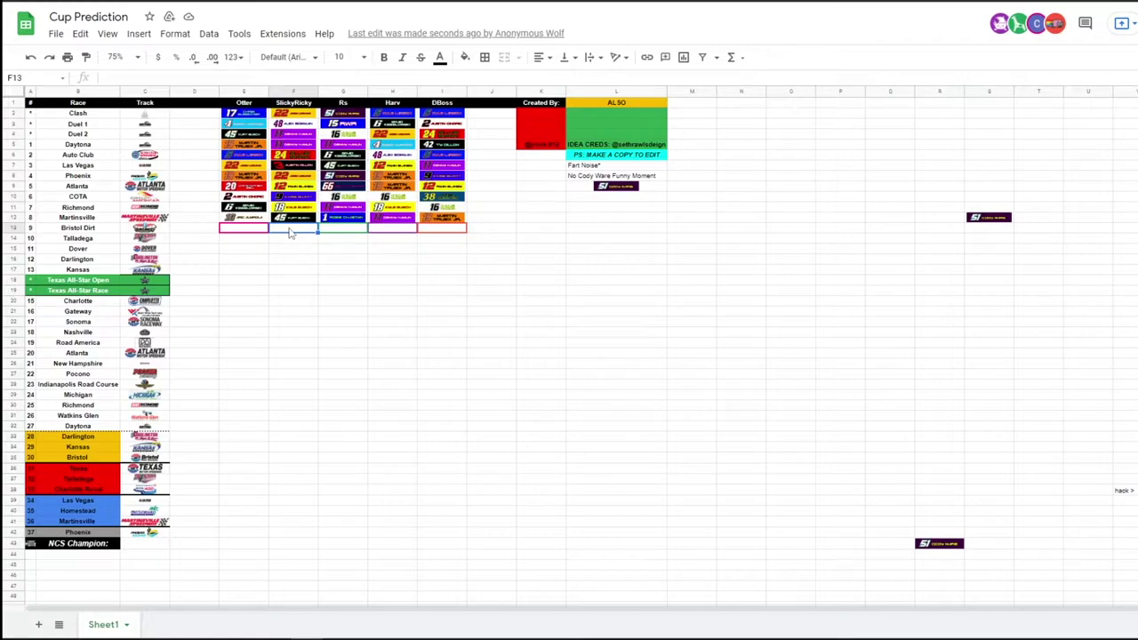
{"action": "key", "text": "ctrl+v"}
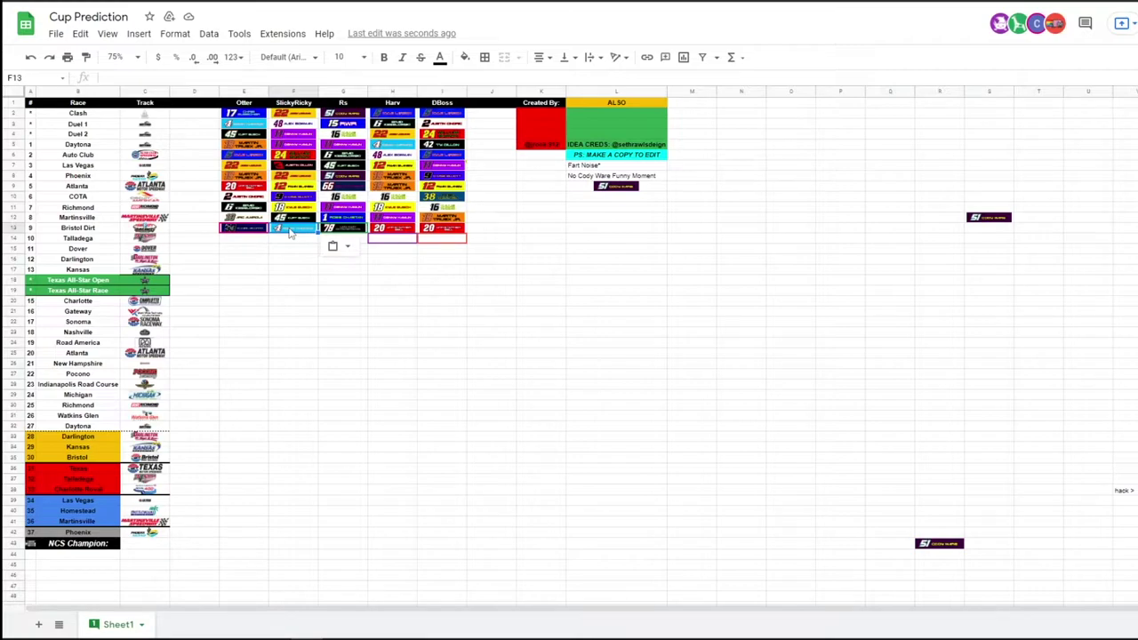
Paste the number 45 driver image as SlickyRicky's Talladega pick in F14 and the orange Martin Truex Jr. image for Dover in F15
{"action": "left_click", "coordinate": [294, 238]}
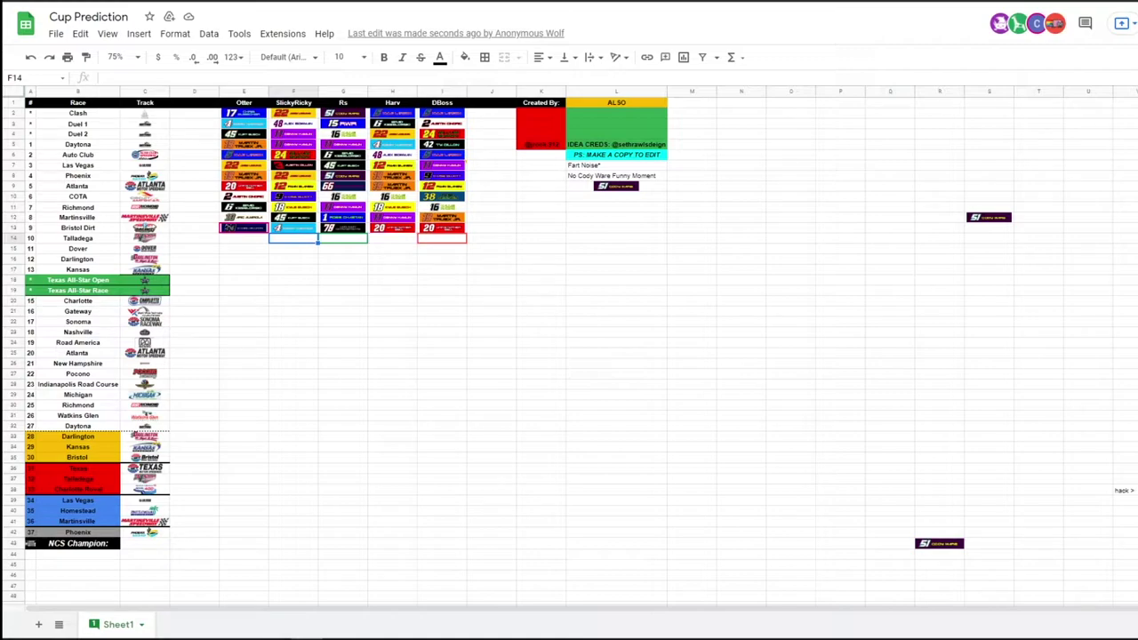
{"action": "left_click", "coordinate": [1137, 469]}
{"action": "left_click", "coordinate": [291, 238]}
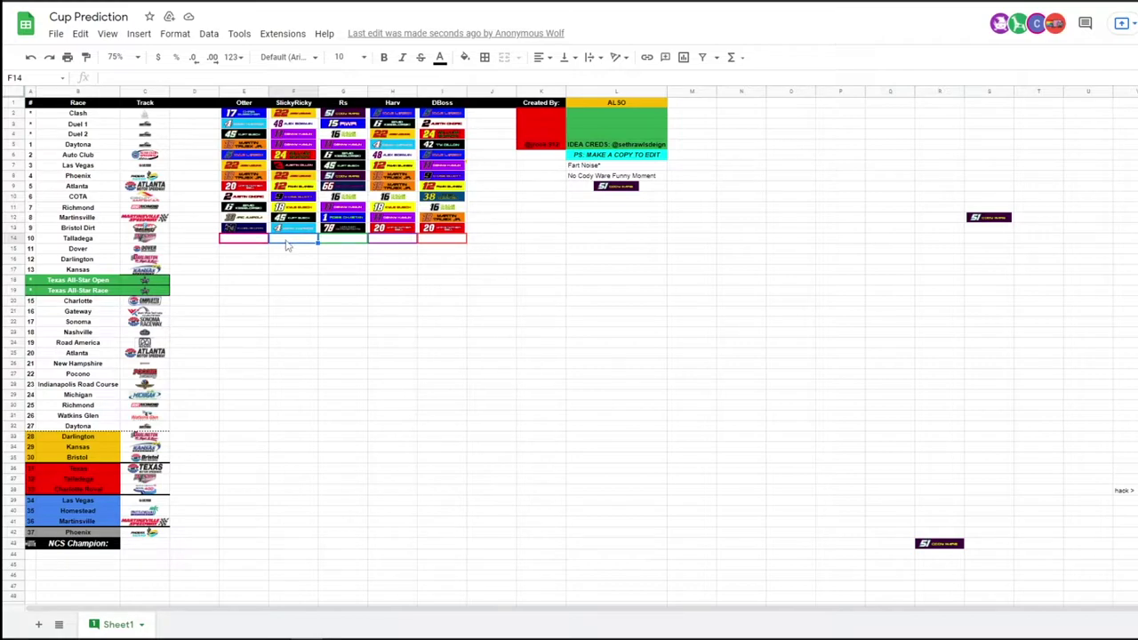
{"action": "key", "text": "ctrl+v"}
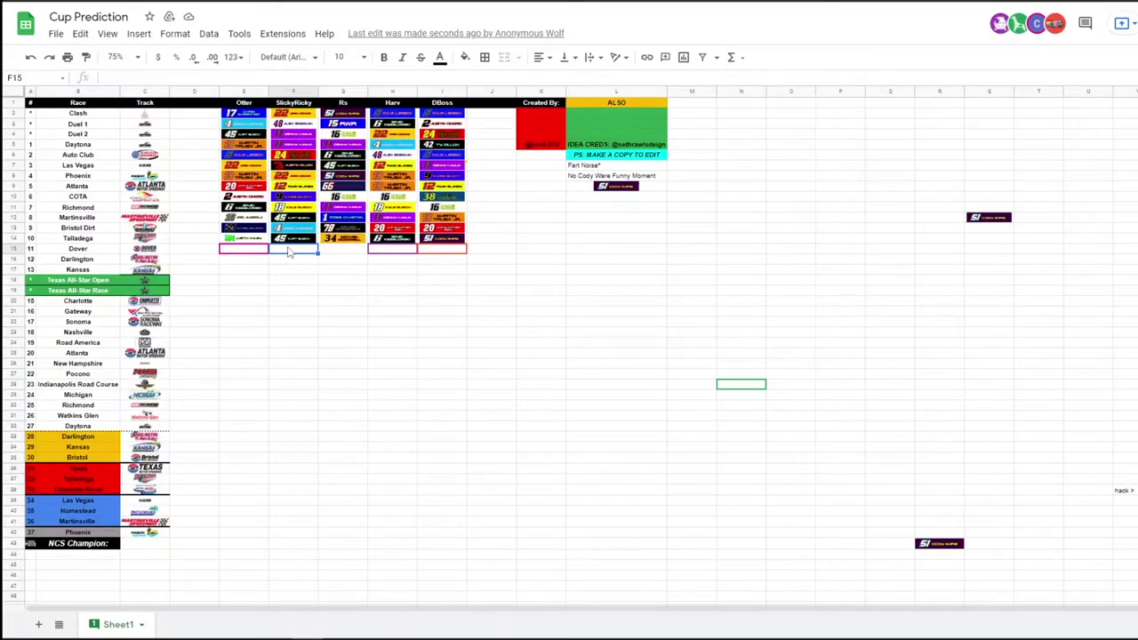
{"action": "left_click", "coordinate": [297, 294]}
{"action": "key", "text": "ctrl+v"}
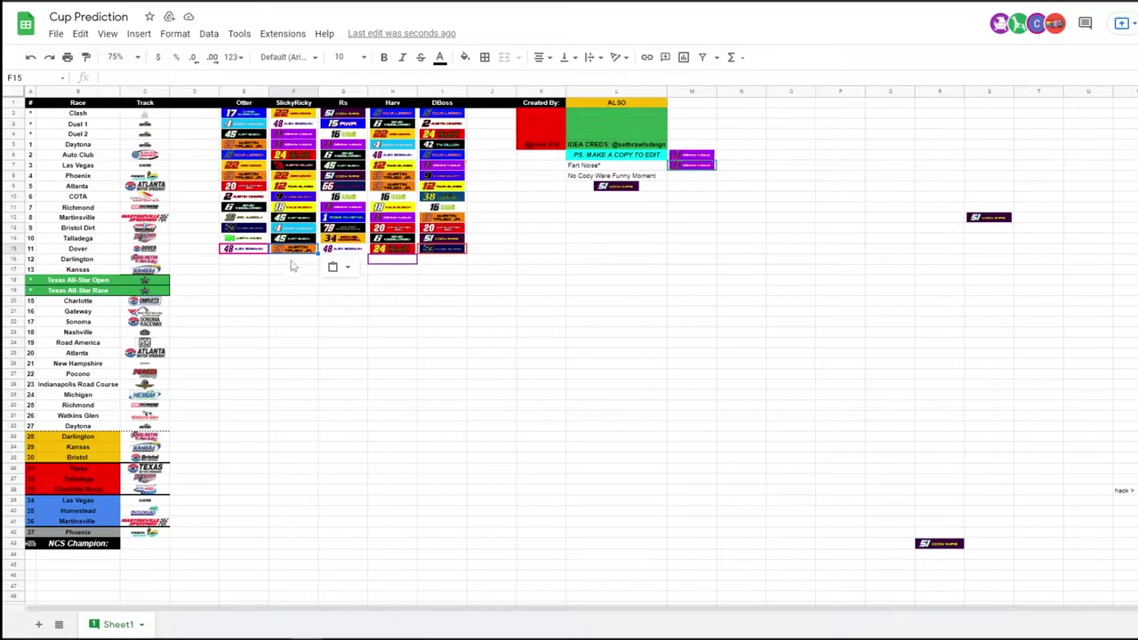
Paste the blue number 5 driver image as SlickyRicky's picks for Darlington in F16 and Kansas in F17
{"action": "left_click", "coordinate": [294, 263]}
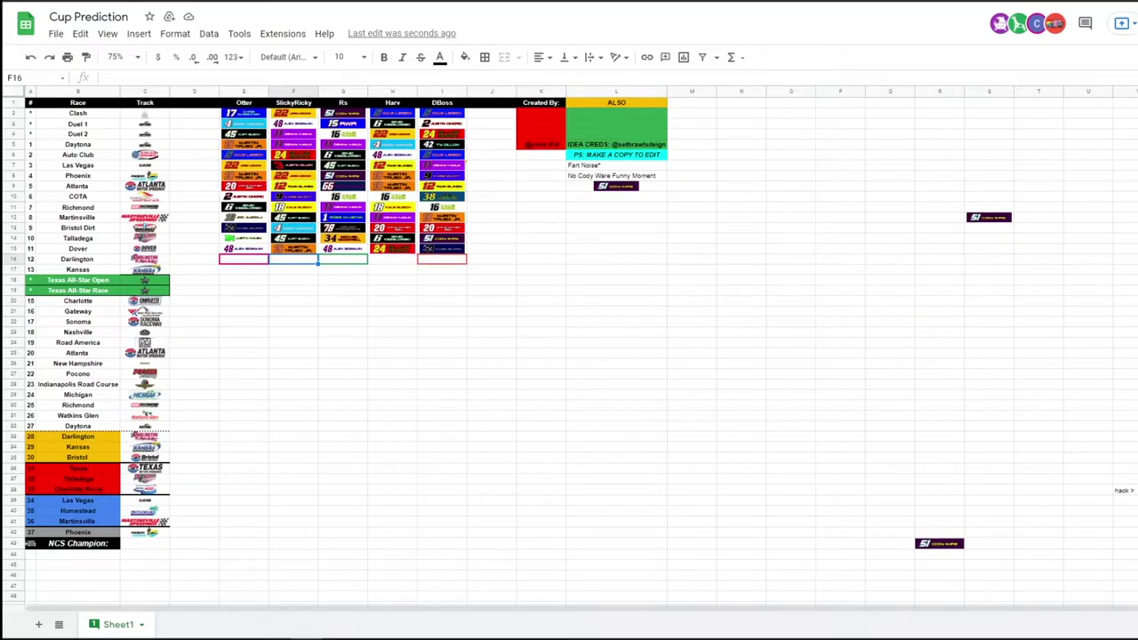
{"action": "left_click", "coordinate": [1137, 185]}
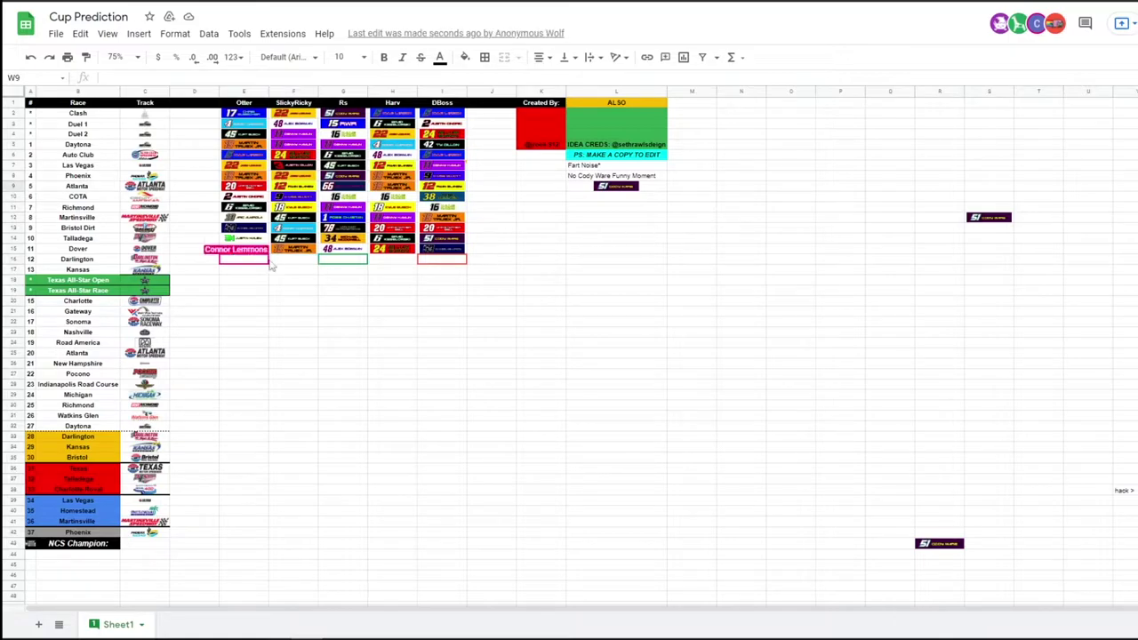
{"action": "left_click", "coordinate": [304, 261]}
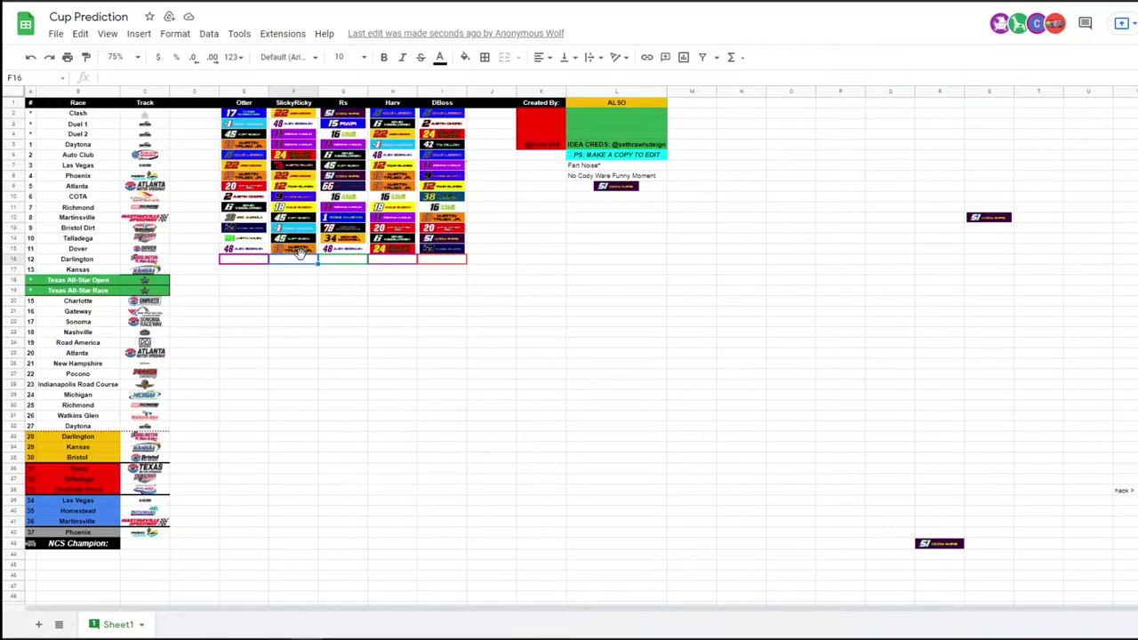
{"action": "key", "text": "ctrl+v"}
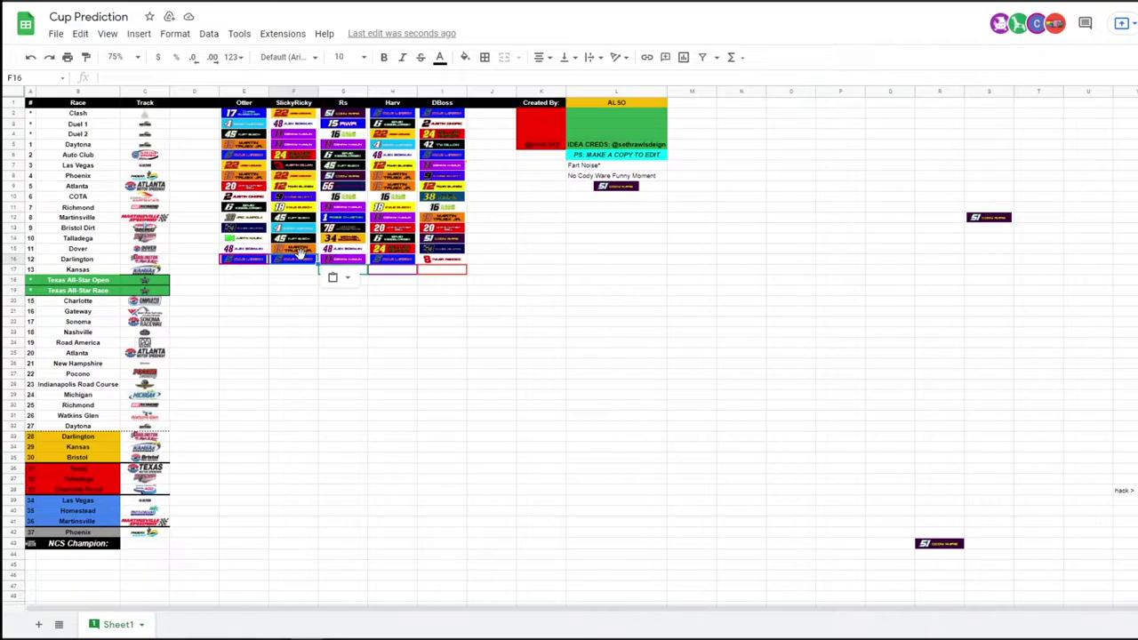
{"action": "left_click", "coordinate": [305, 272]}
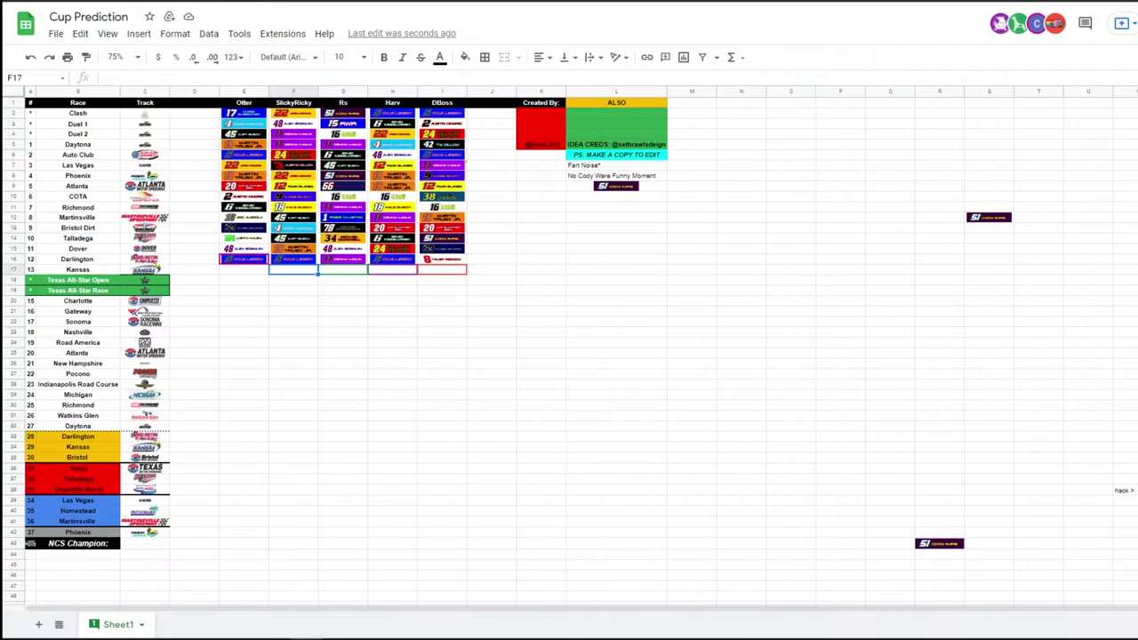
{"action": "left_click", "coordinate": [300, 275]}
{"action": "key", "text": "ctrl+v"}
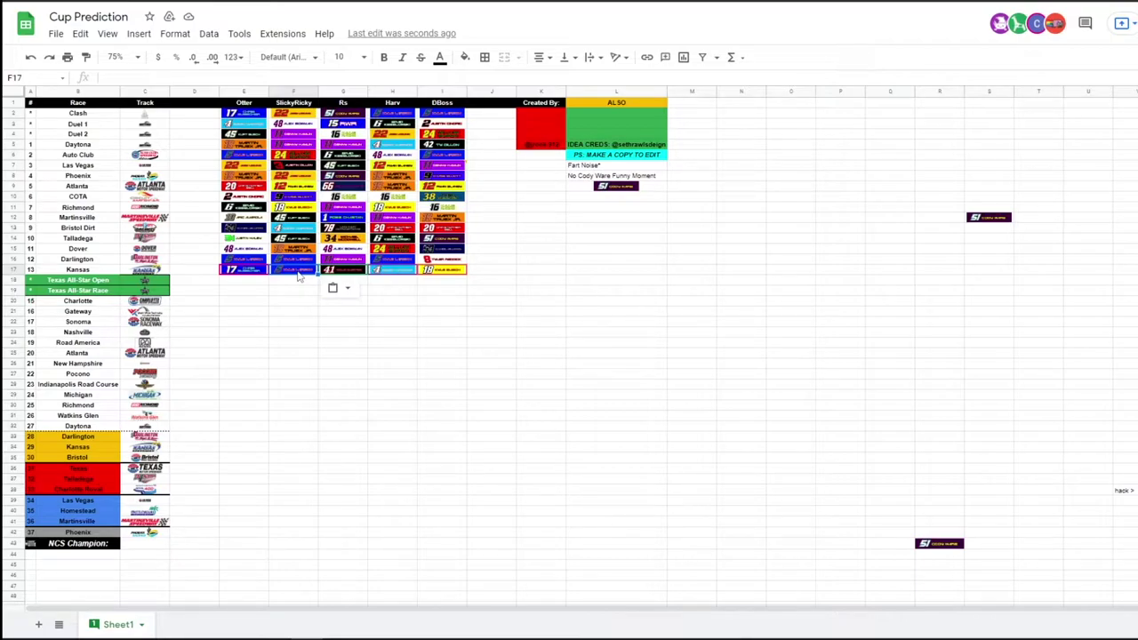
Paste the red number 23 driver image as SlickyRicky's Texas All-Star Open pick in F18 and Texas All-Star Race pick in F19
{"action": "left_click", "coordinate": [299, 278]}
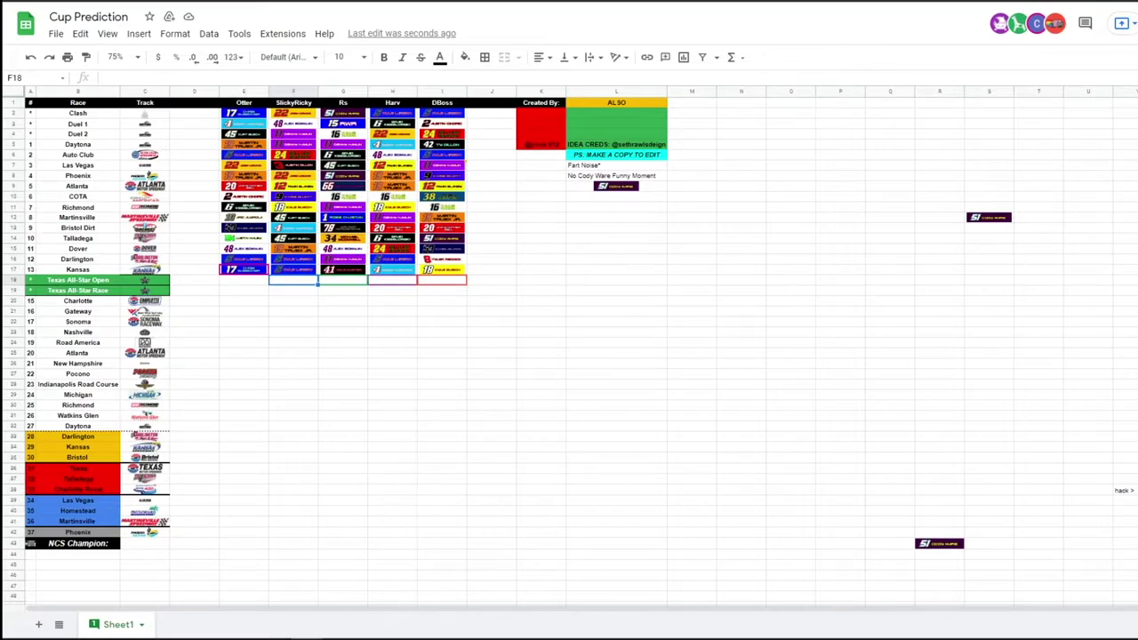
{"action": "scroll", "coordinate": [569, 356], "scroll_direction": "down", "scroll_amount": 5}
{"action": "scroll", "coordinate": [569, 356], "scroll_direction": "up", "scroll_amount": 5}
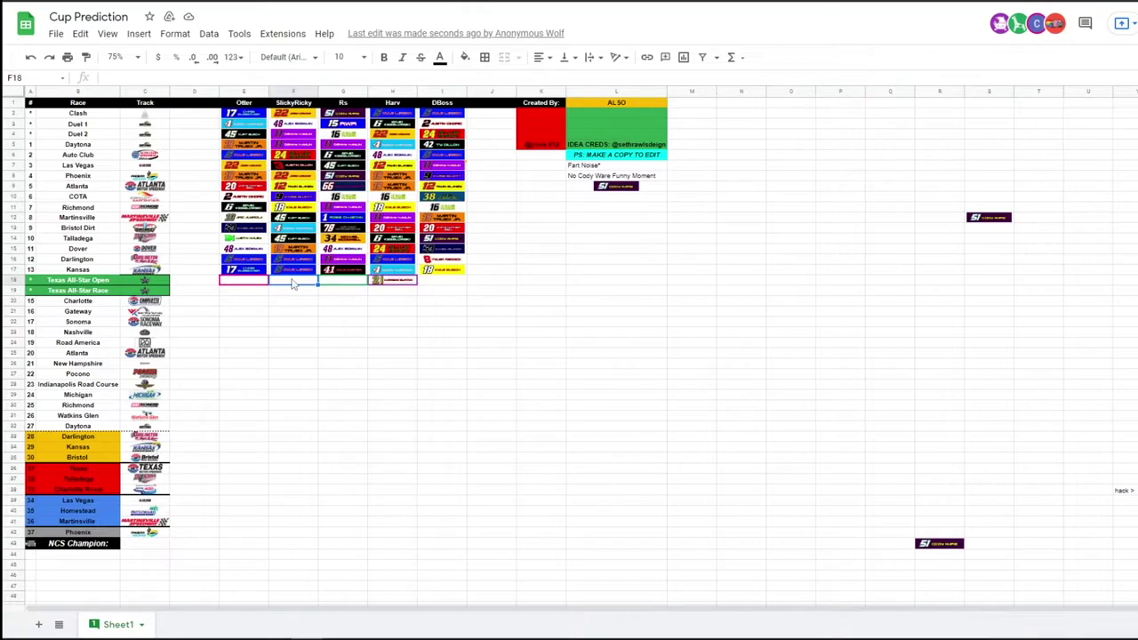
{"action": "key", "text": "ctrl+v"}
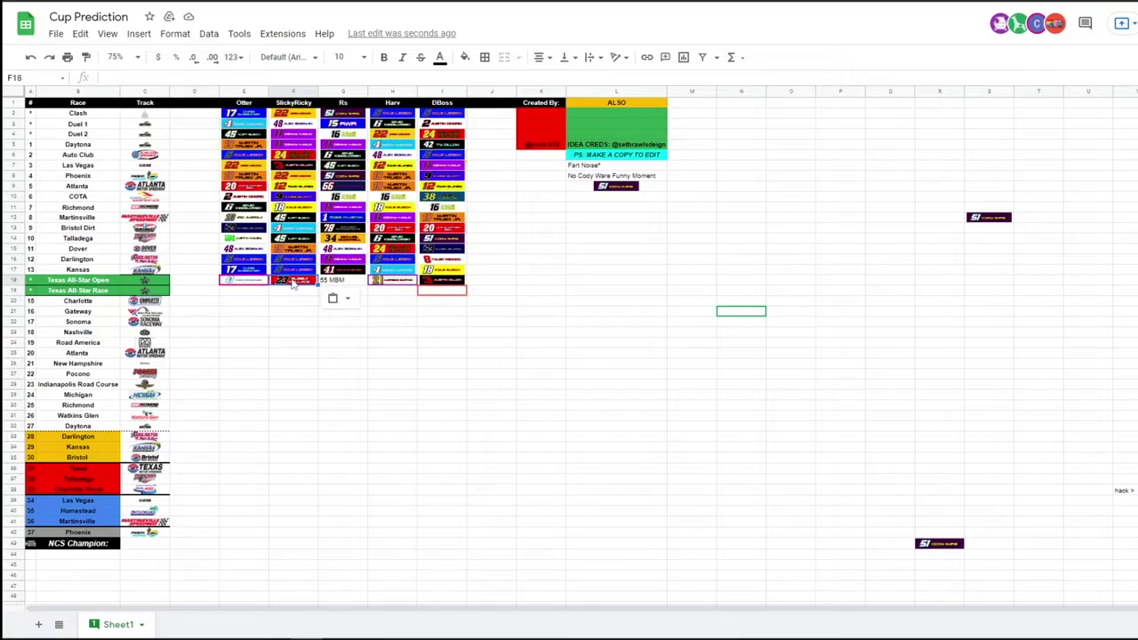
{"action": "key", "text": "Down"}
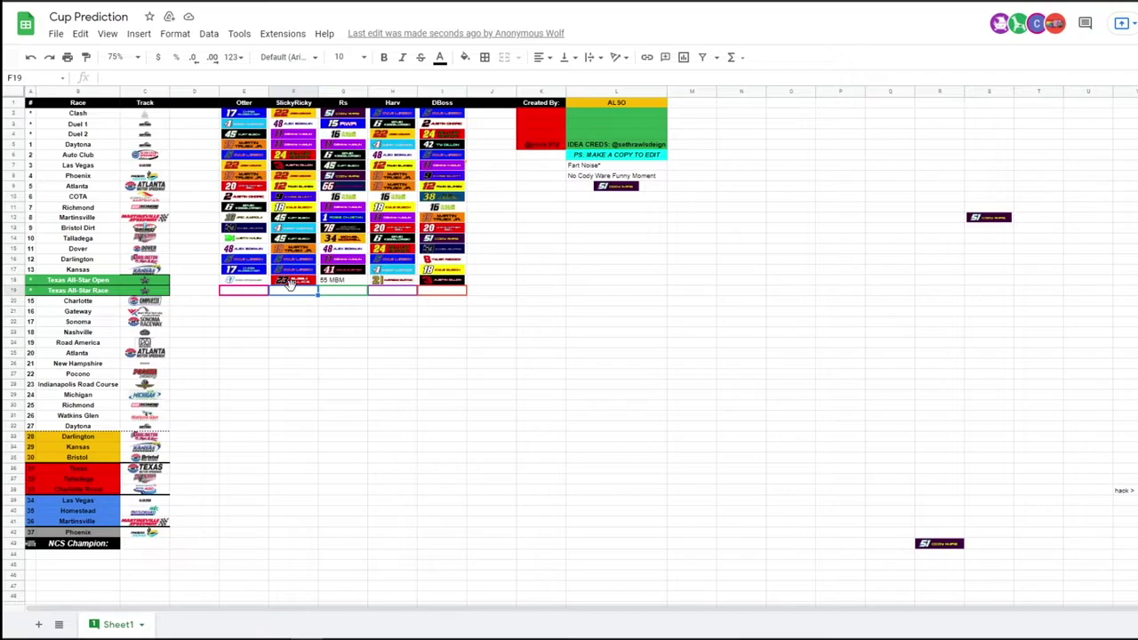
{"action": "key", "text": "ctrl+v"}
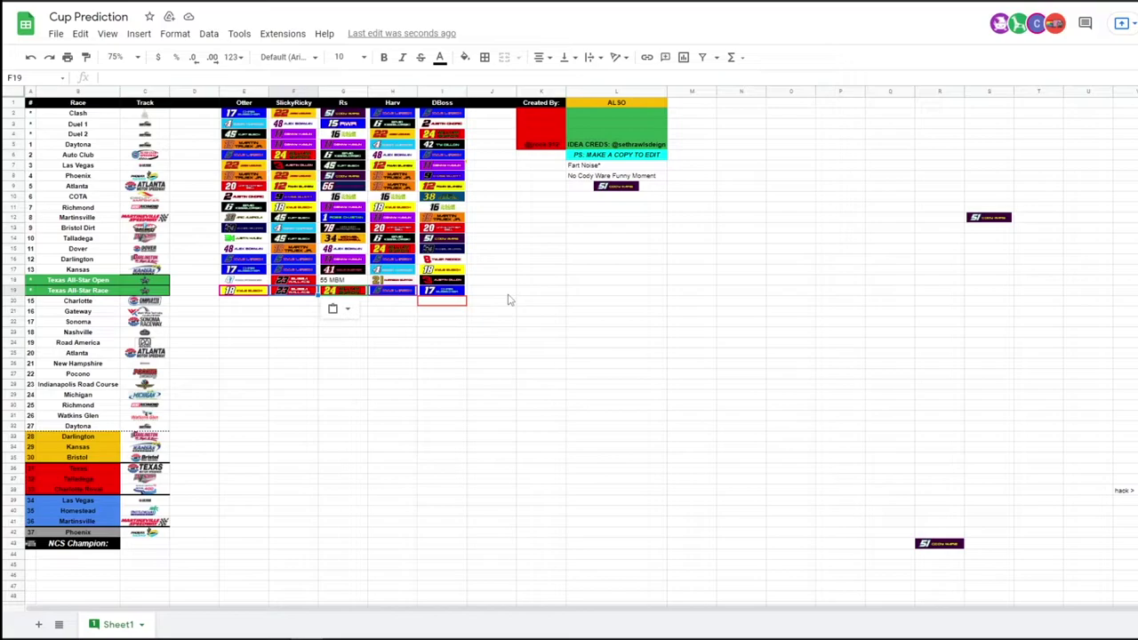
Paste the number 6 driver image as SlickyRicky's Charlotte pick in F20 and the purple Denny Hamlin image for Gateway in F21
{"action": "key", "text": "Down"}
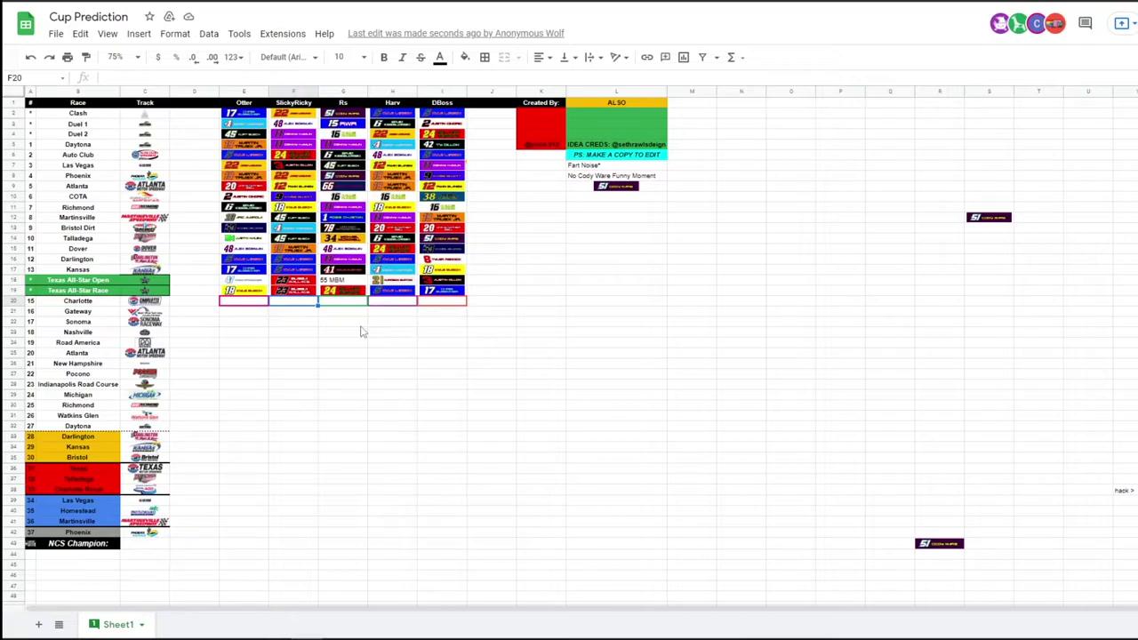
{"action": "key", "text": "ctrl+v"}
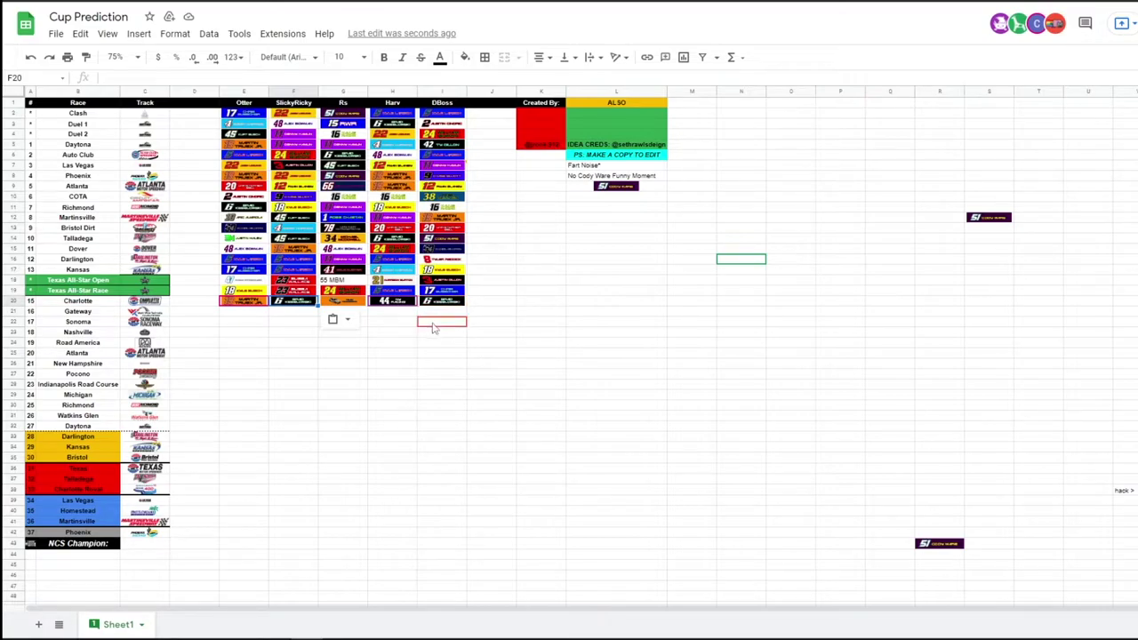
{"action": "left_click", "coordinate": [295, 315]}
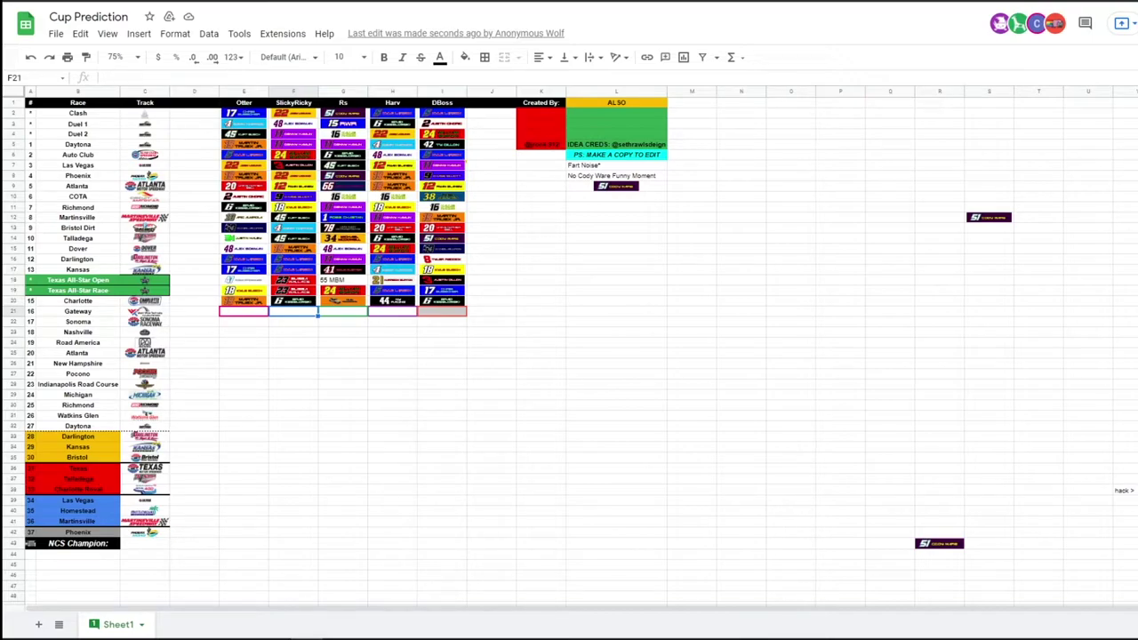
{"action": "left_click", "coordinate": [1134, 217]}
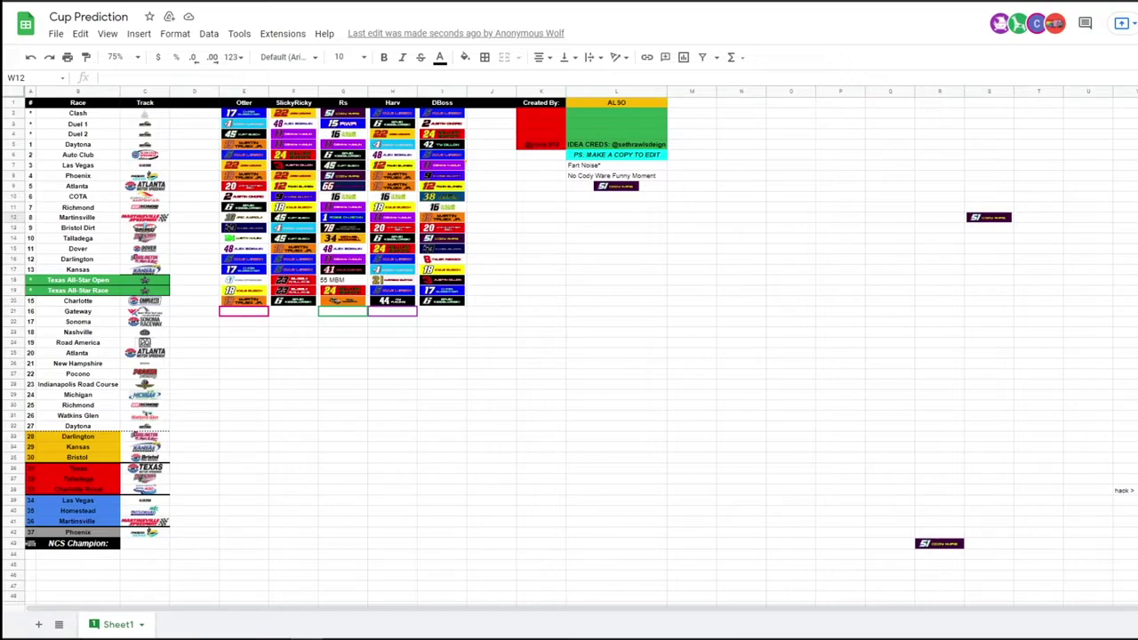
{"action": "key", "text": "Down"}
{"action": "key", "text": "Down"}
{"action": "key", "text": "Down"}
{"action": "left_click", "coordinate": [294, 311]}
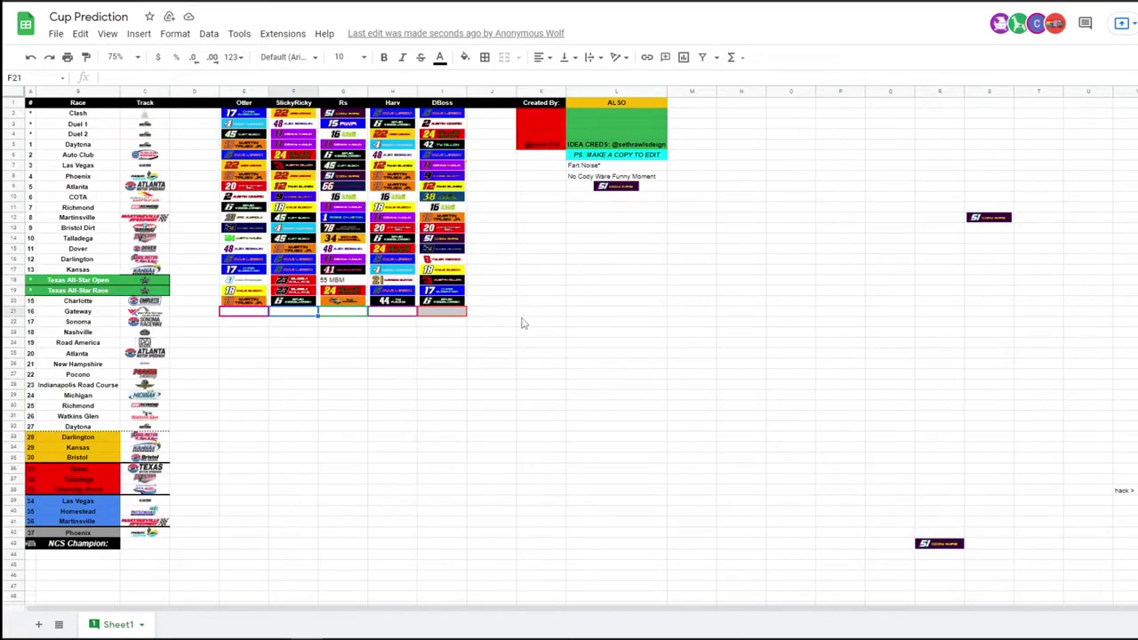
{"action": "key", "text": "ctrl+v"}
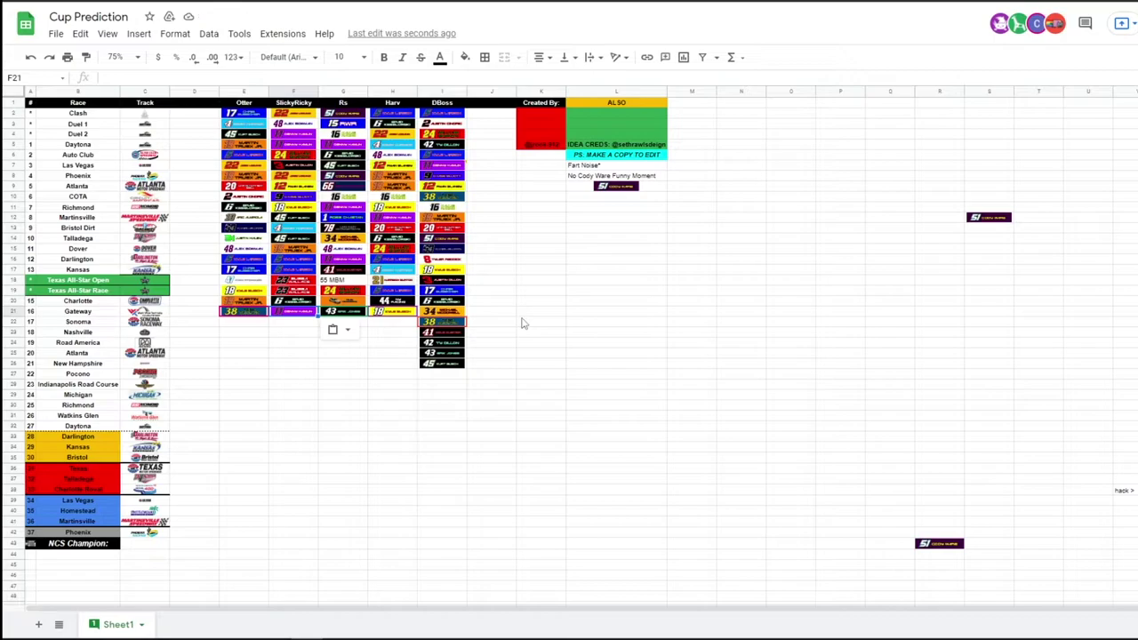
Paste the number 16 driver image as SlickyRicky's Sonoma pick in F22 and the number 43 image for Nashville in F23
{"action": "key", "text": "Down"}
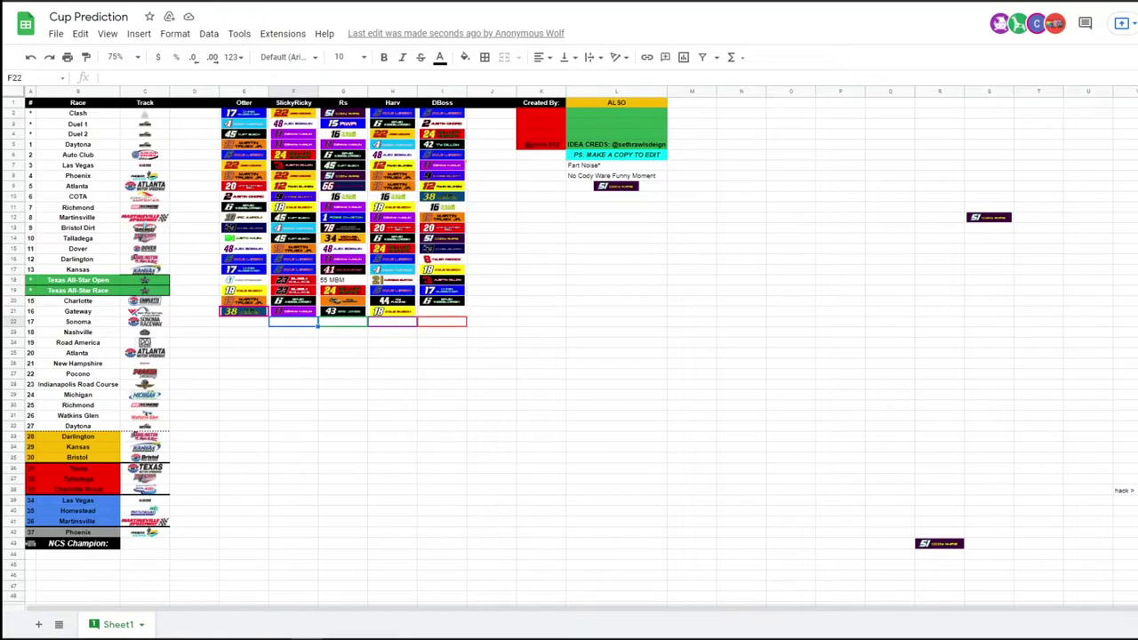
{"action": "left_click", "coordinate": [281, 323]}
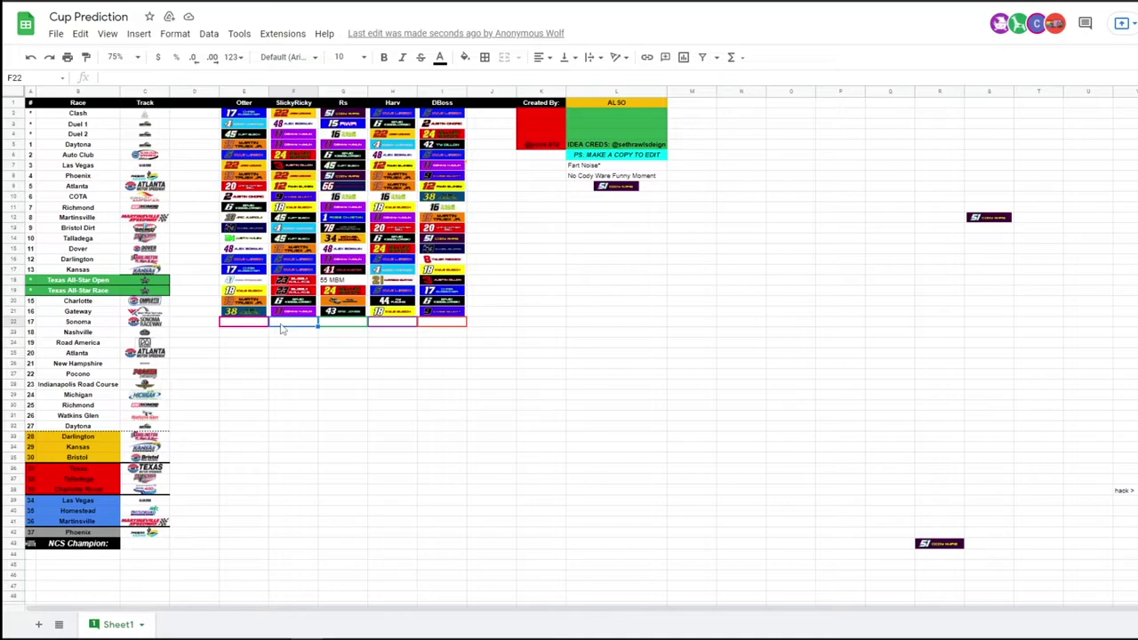
{"action": "key", "text": "ctrl+v"}
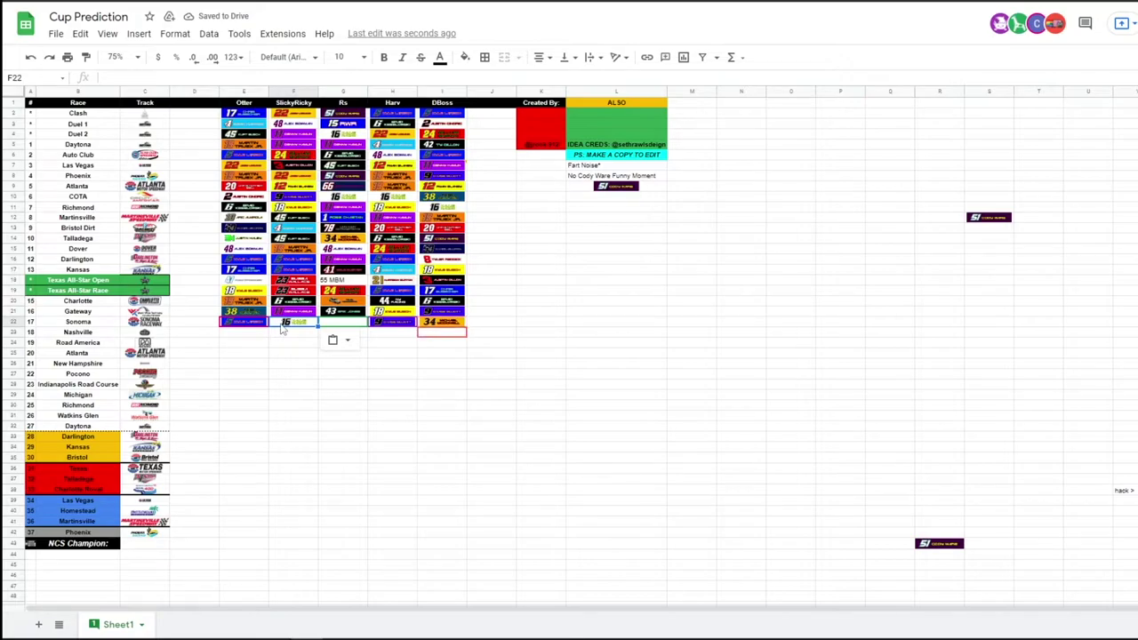
{"action": "left_click", "coordinate": [399, 354]}
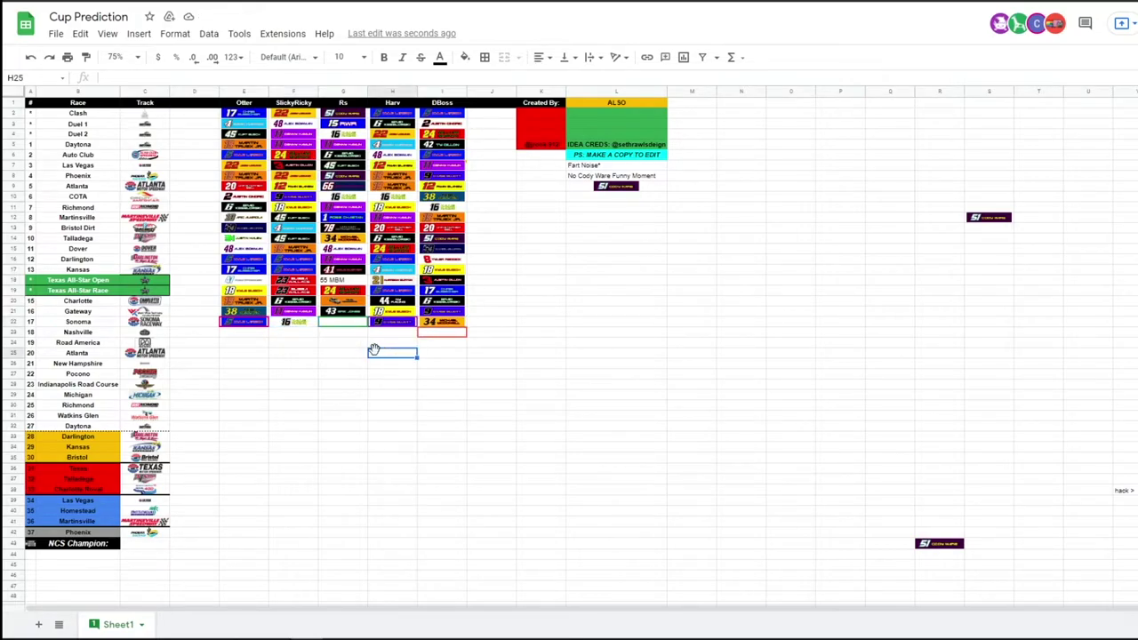
{"action": "left_click", "coordinate": [297, 323]}
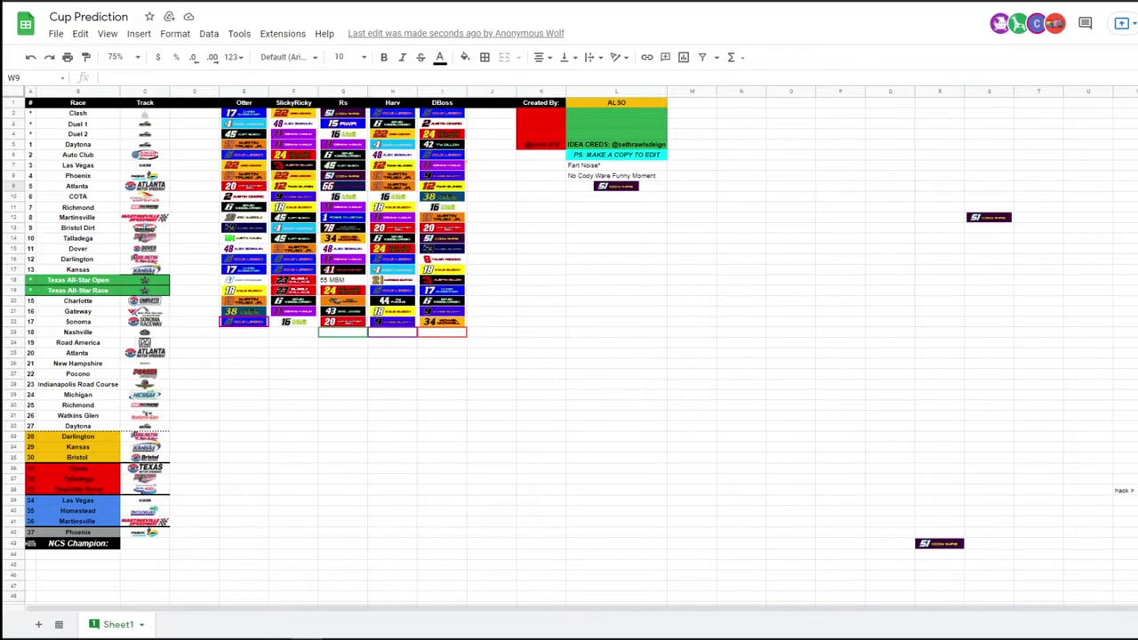
{"action": "left_click", "coordinate": [289, 334]}
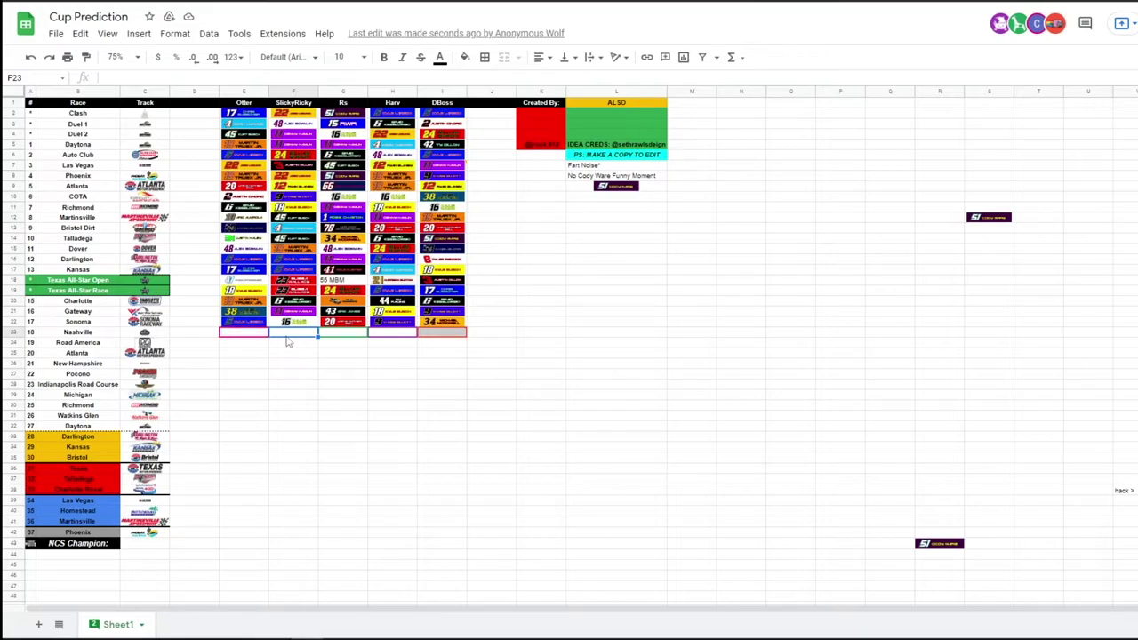
{"action": "key", "text": "ctrl+v"}
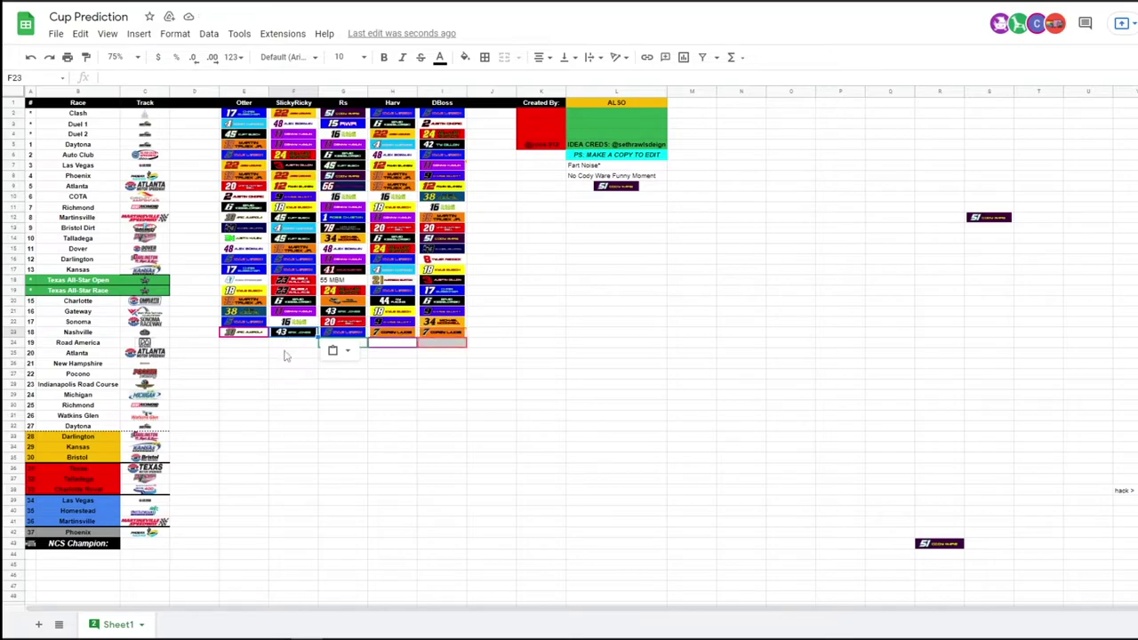
Paste the number 34 driver image as SlickyRicky's Road America pick in F24 and the green-numbered Justin Haley image for Atlanta in F25
{"action": "left_click", "coordinate": [286, 344]}
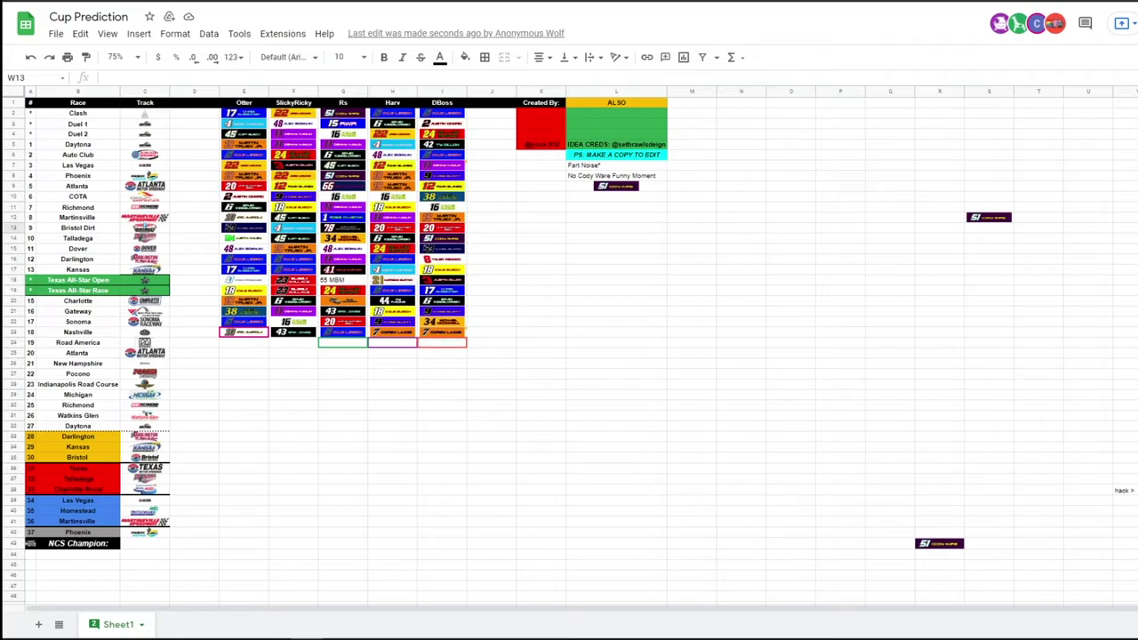
{"action": "left_click", "coordinate": [294, 345]}
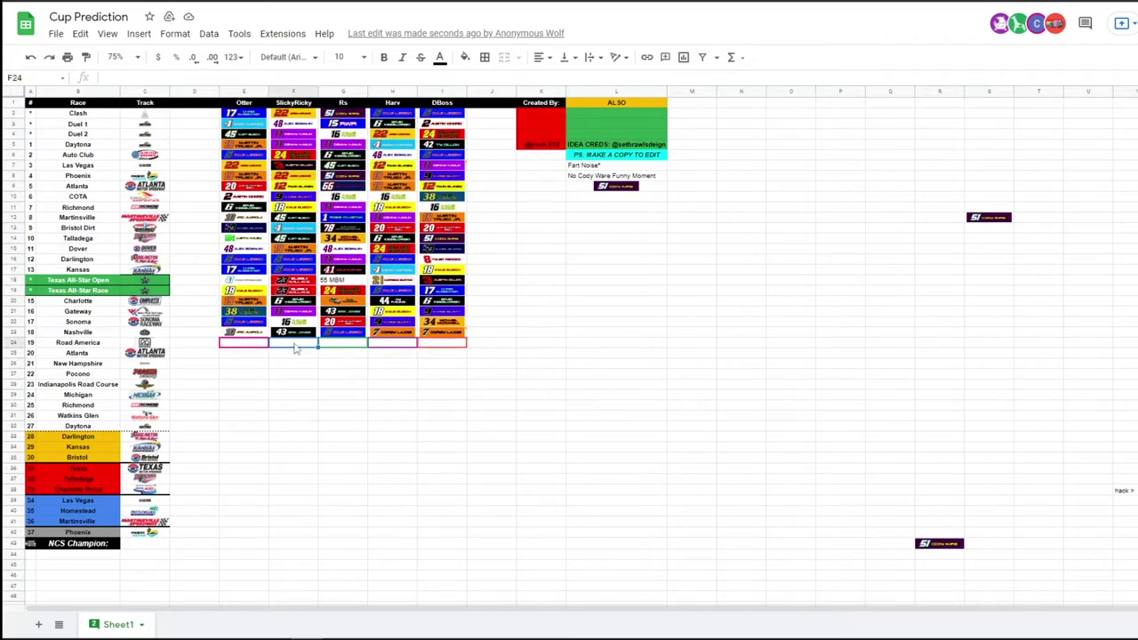
{"action": "key", "text": "ctrl+v"}
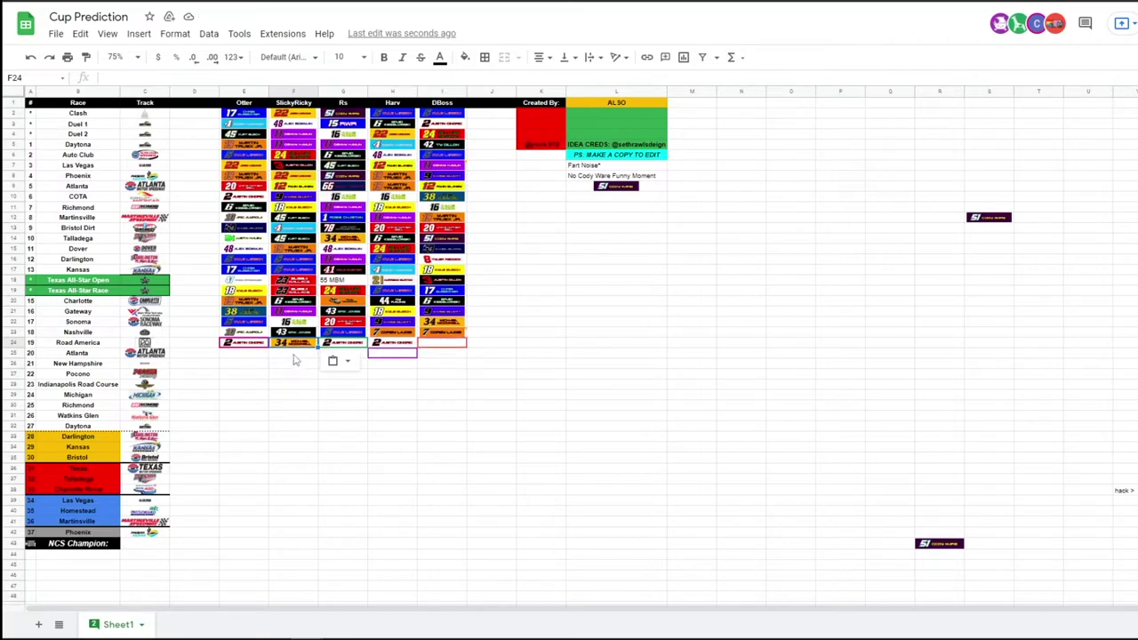
{"action": "left_click", "coordinate": [295, 355]}
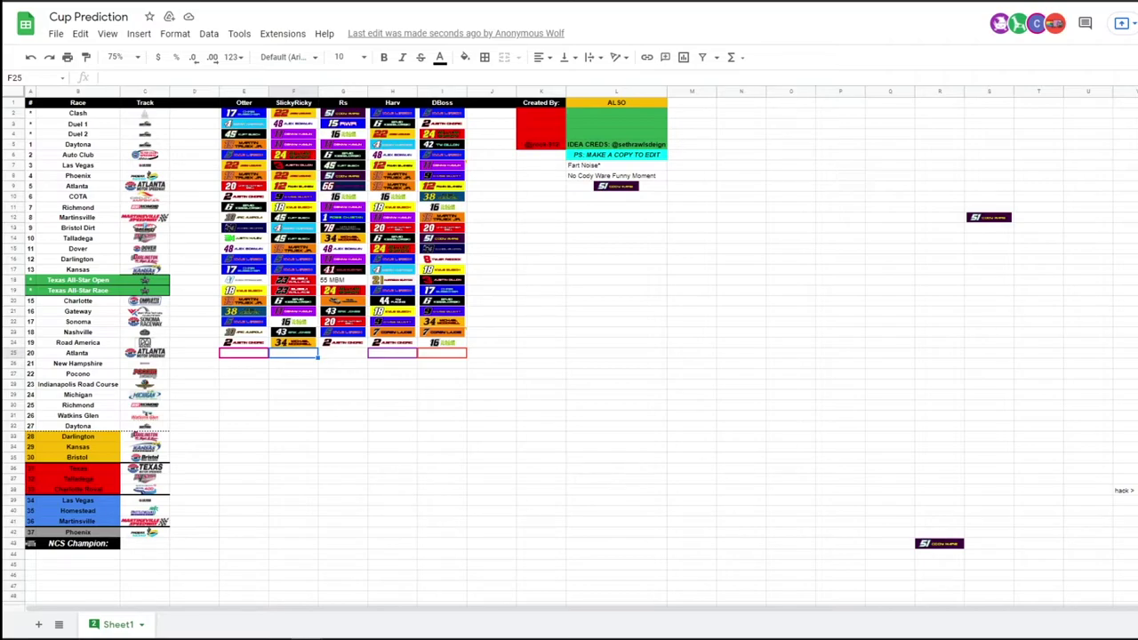
{"action": "left_click", "coordinate": [1134, 533]}
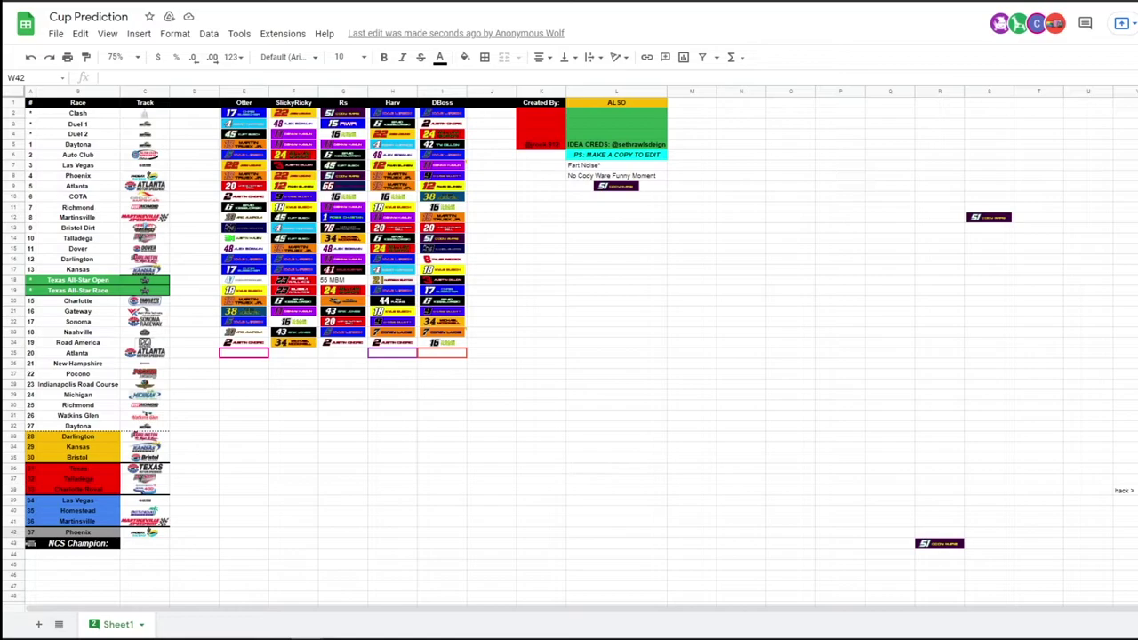
{"action": "left_click", "coordinate": [293, 353]}
{"action": "key", "text": "ctrl+v"}
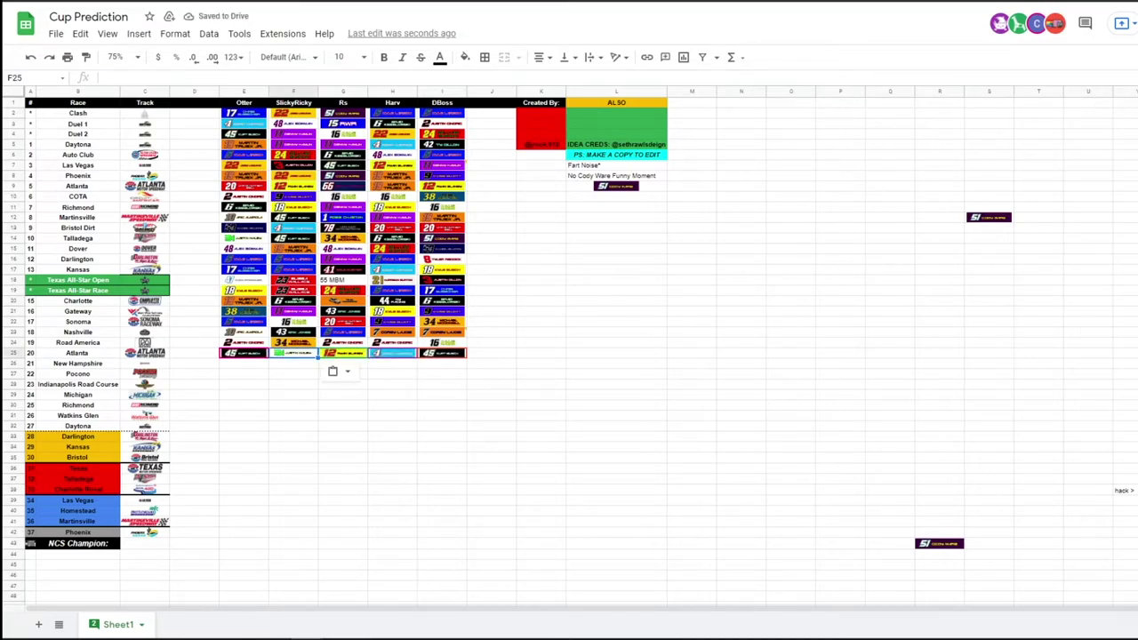
Paste the blue number 14 driver image as SlickyRicky's New Hampshire pick in F26
{"action": "left_click", "coordinate": [294, 364]}
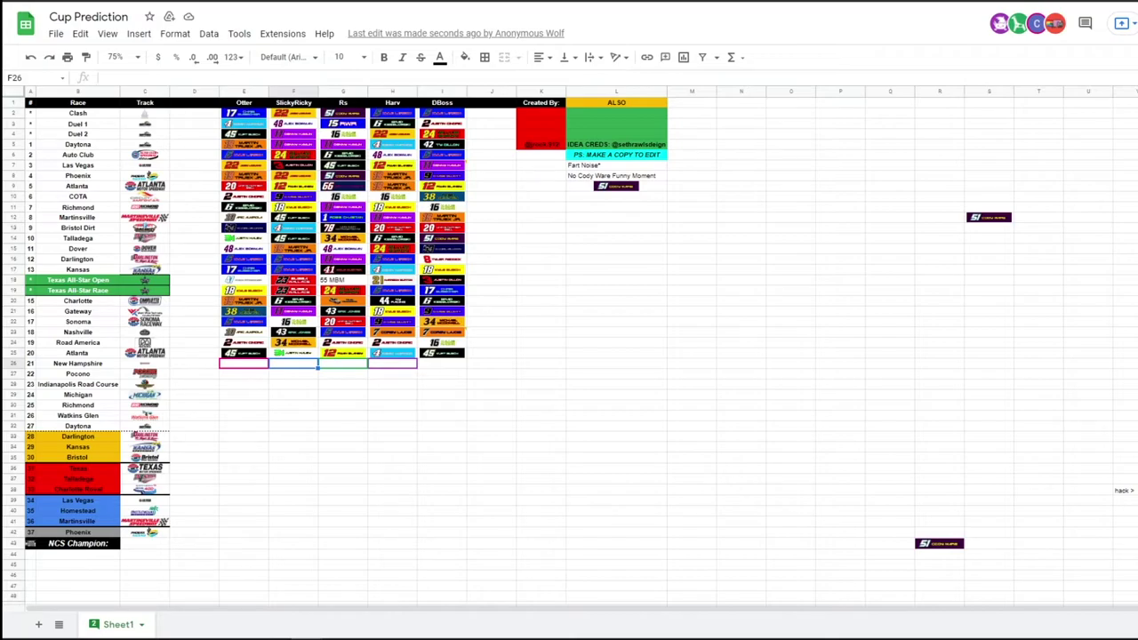
{"action": "left_click", "coordinate": [1134, 269]}
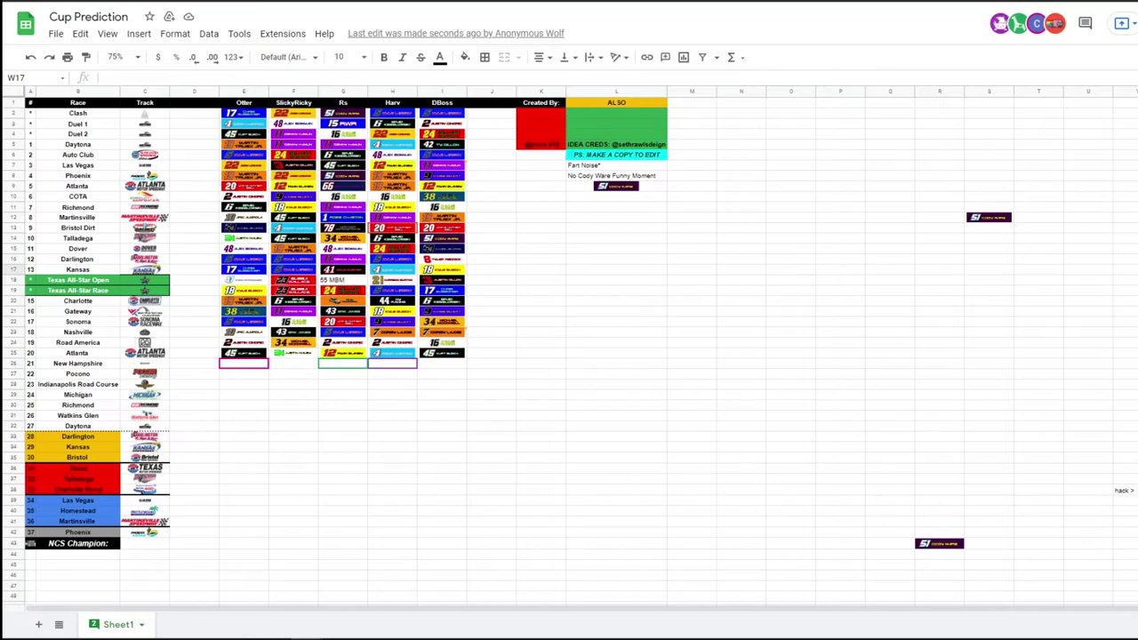
{"action": "left_click", "coordinate": [293, 364]}
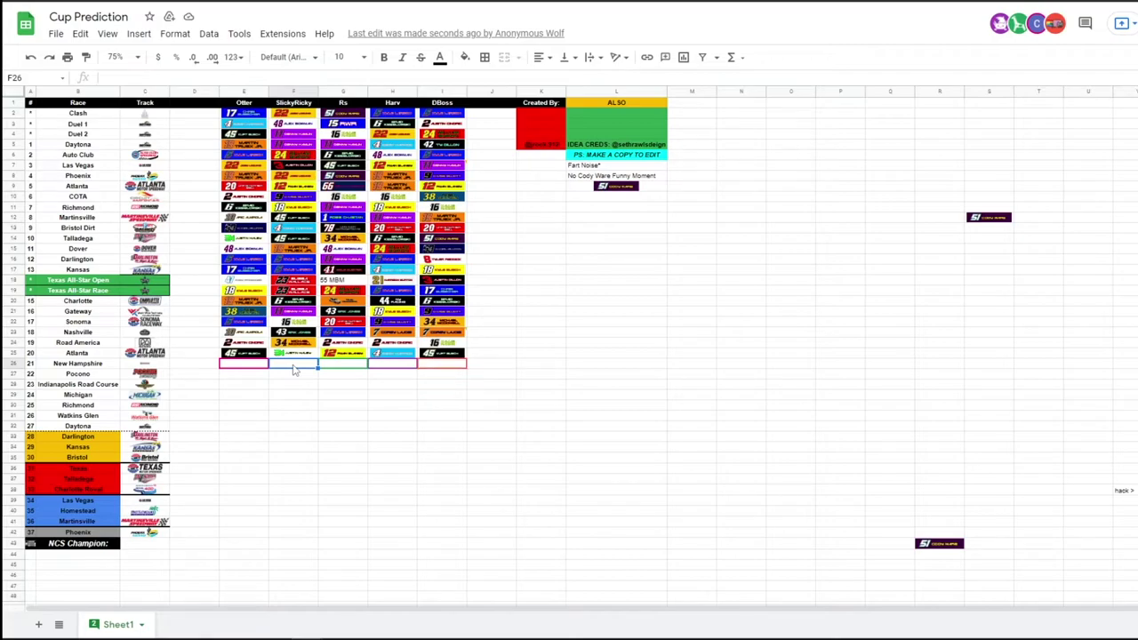
{"action": "key", "text": "ctrl+v"}
{"action": "left_click", "coordinate": [286, 377]}
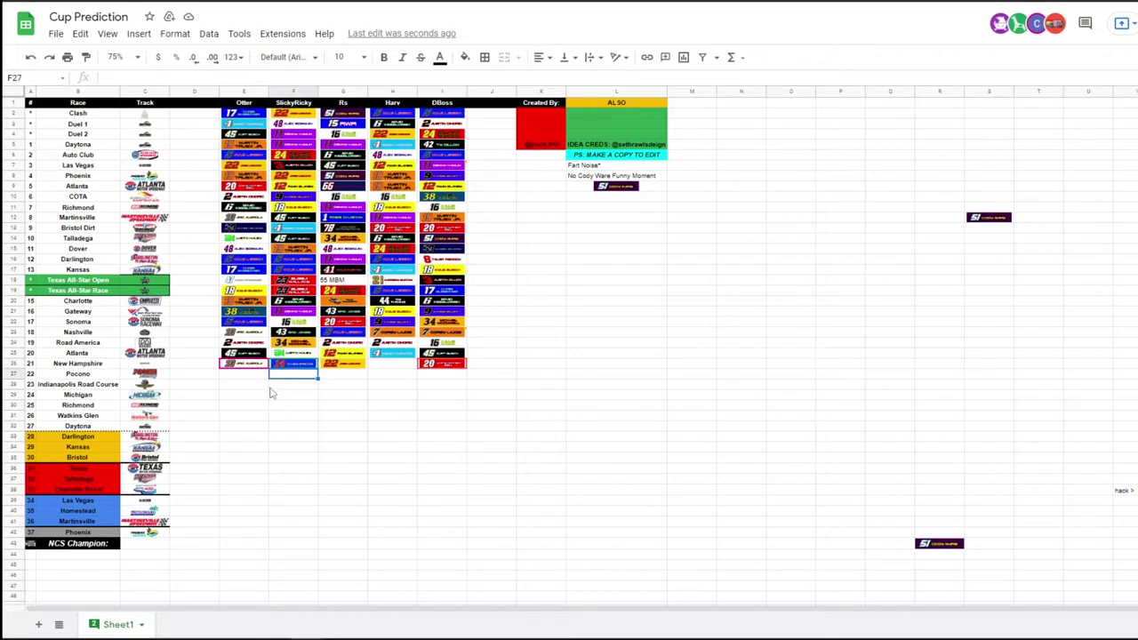
{"action": "key", "text": "Up"}
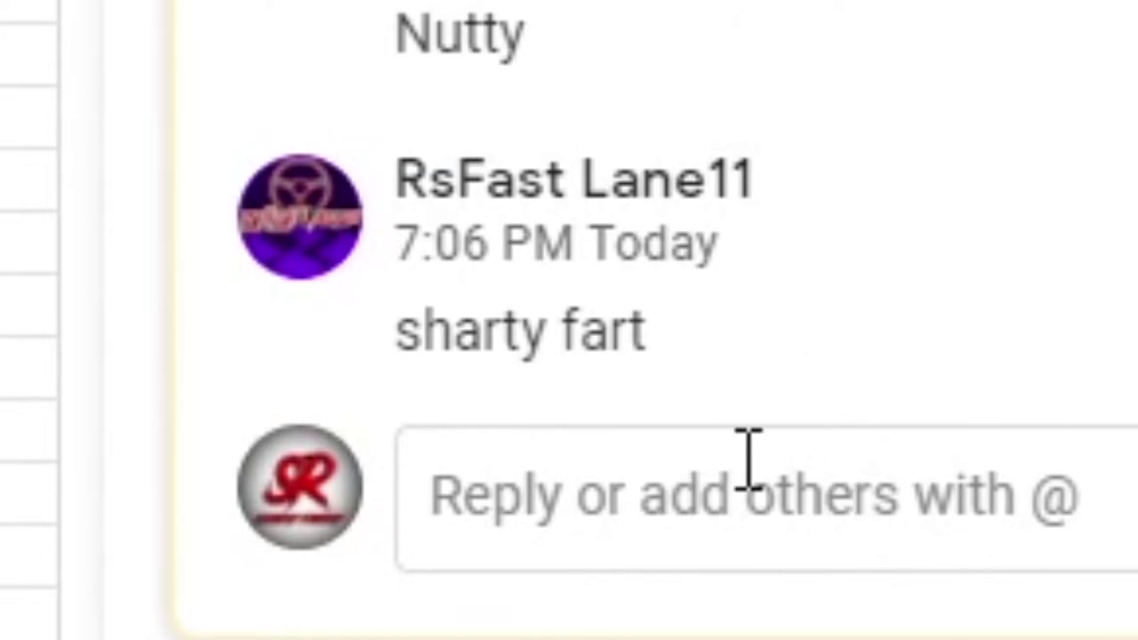
{"action": "left_click", "coordinate": [762, 516]}
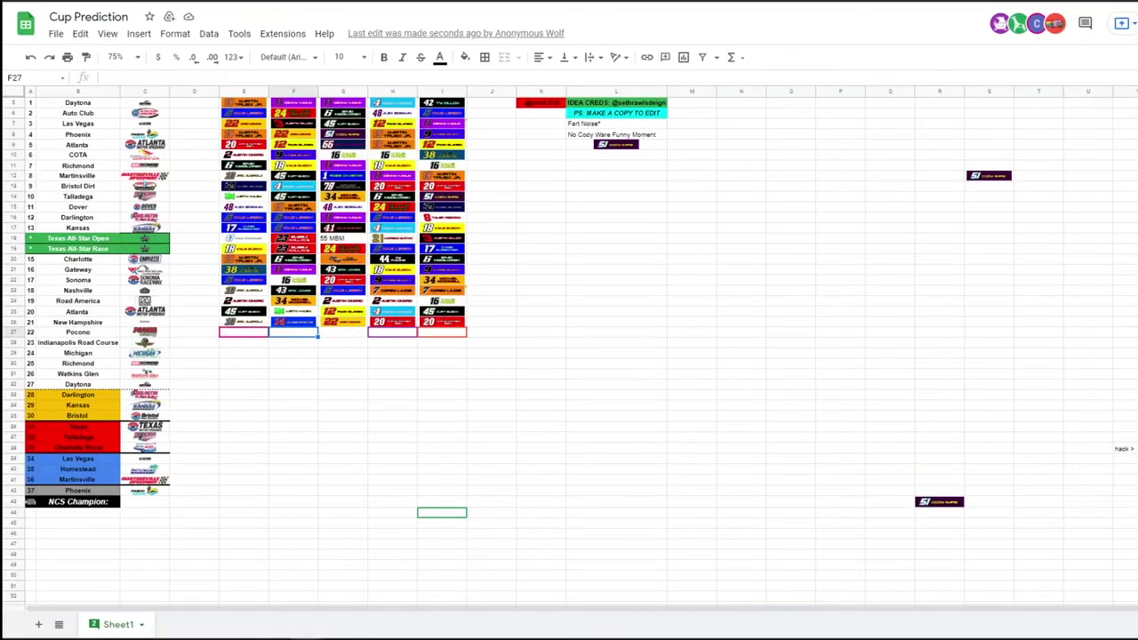
{"action": "scroll", "coordinate": [569, 320], "scroll_direction": "up", "scroll_amount": 1}
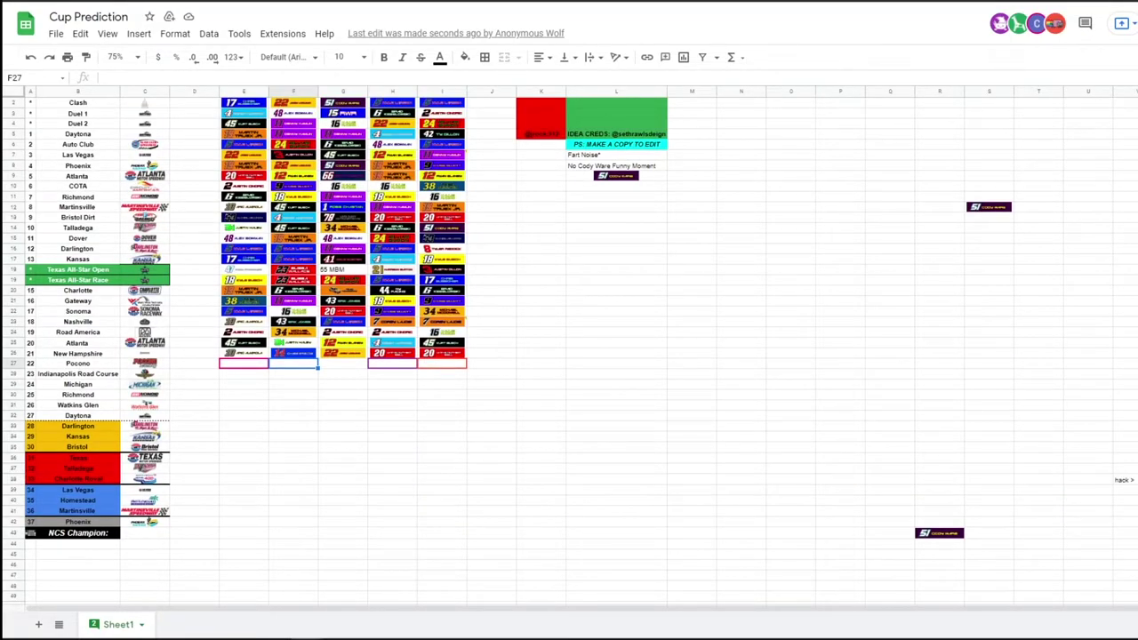
{"action": "key", "text": "ctrl+v"}
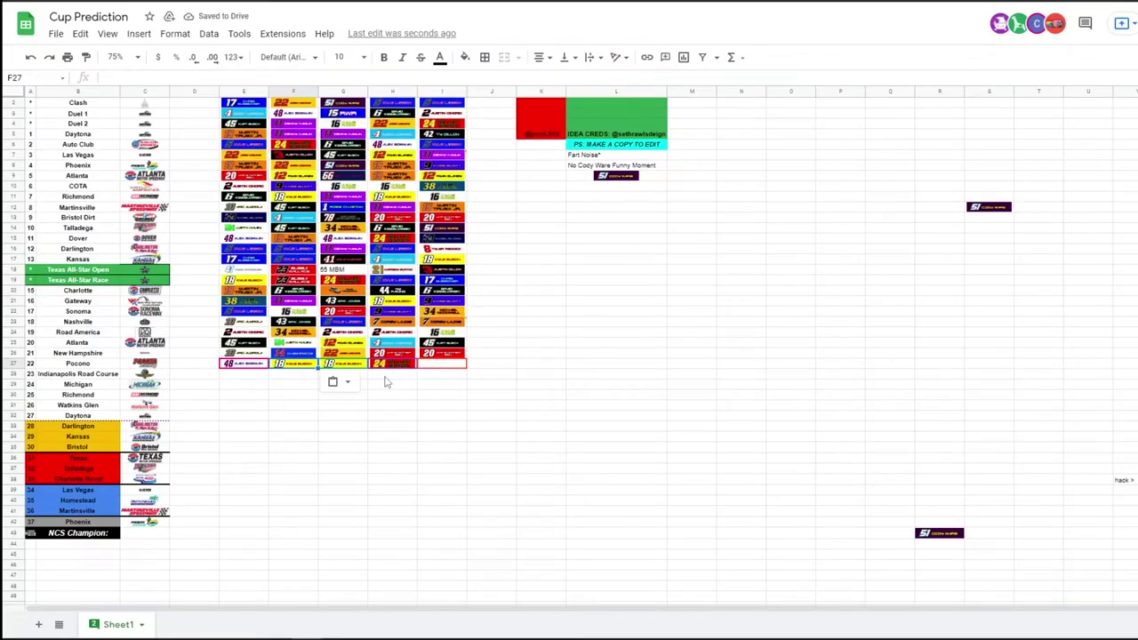
{"action": "scroll", "coordinate": [387, 382], "scroll_direction": "up", "scroll_amount": 1}
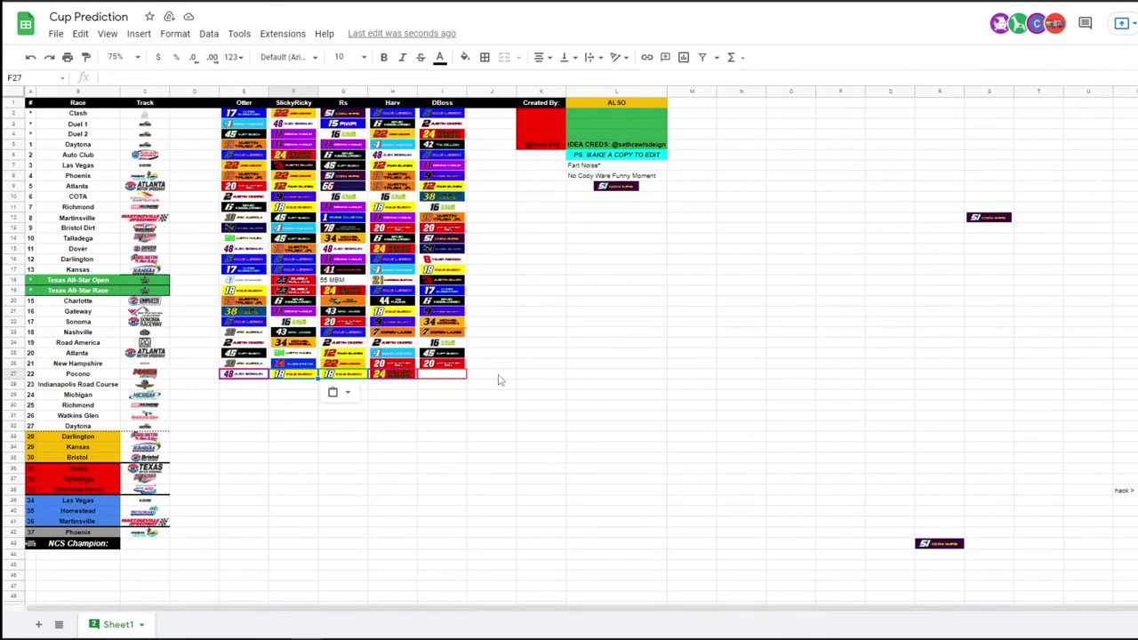
{"action": "key", "text": "Return"}
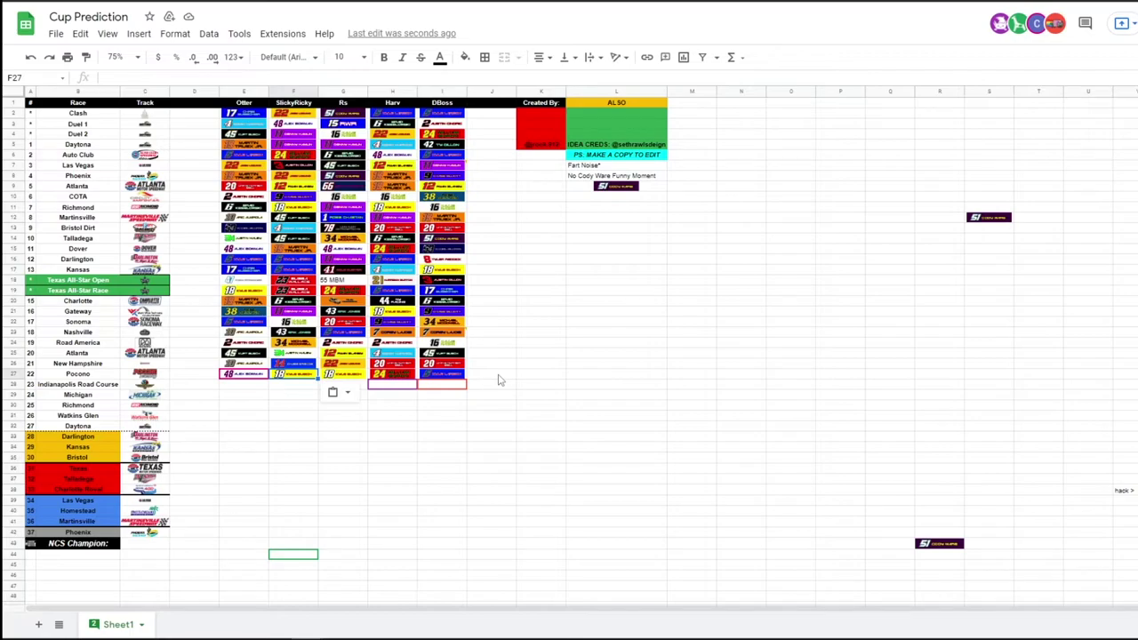
{"action": "left_click", "coordinate": [273, 388]}
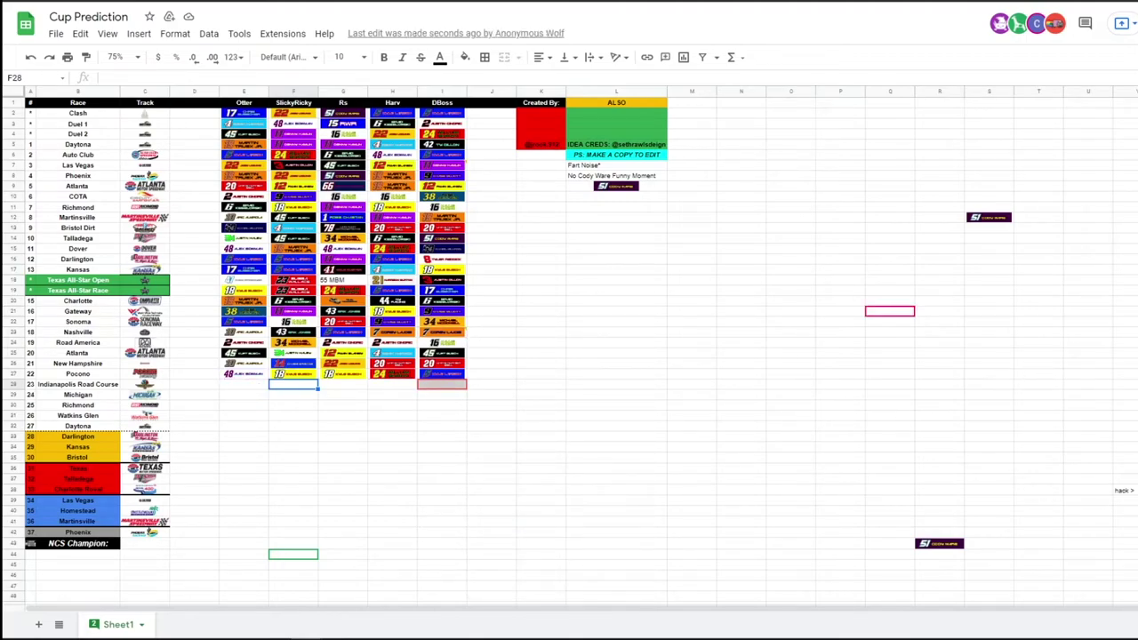
Paste the blue number 14 driver image as SlickyRicky's Indianapolis Road Course pick in F28 and the yellow number 12 image for Michigan in F29
{"action": "key", "text": "ctrl+v"}
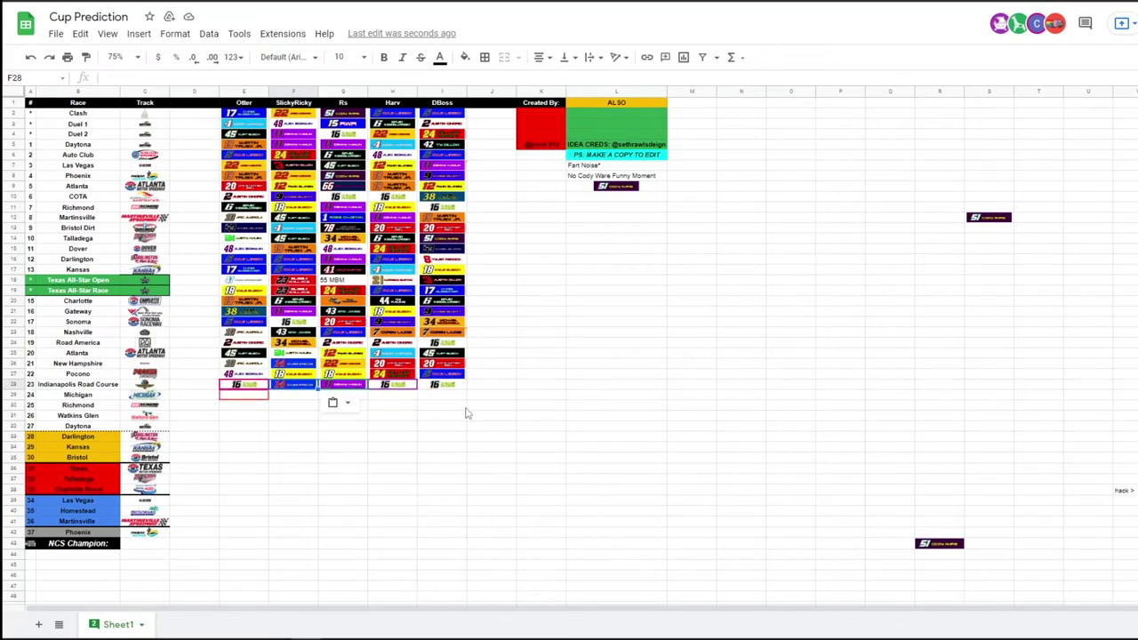
{"action": "left_click", "coordinate": [522, 386]}
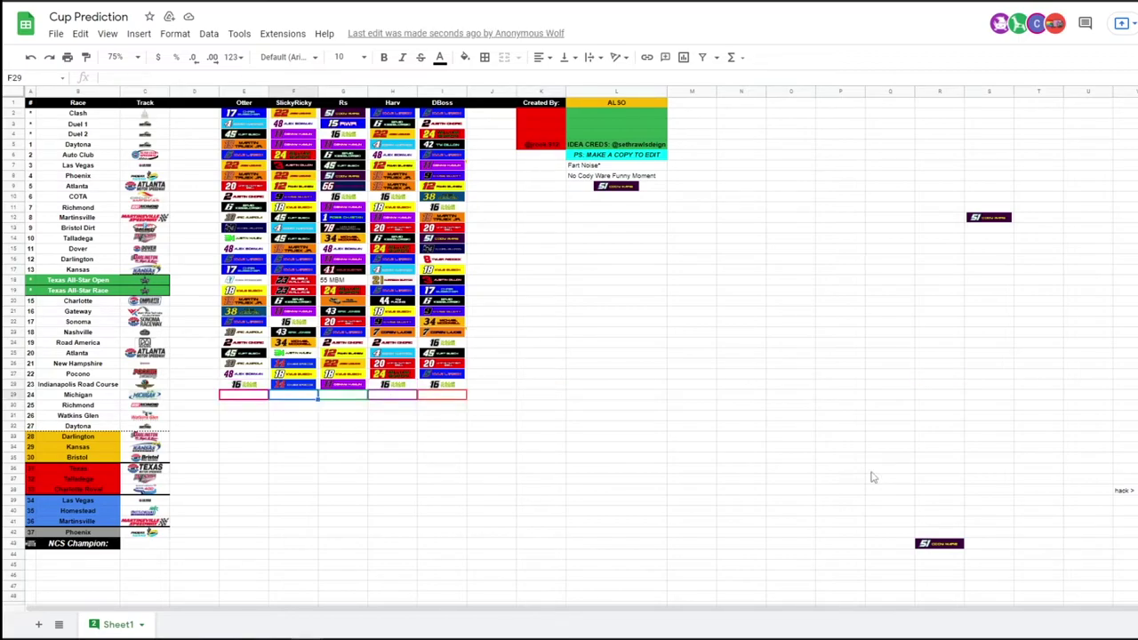
{"action": "key", "text": "ctrl+v"}
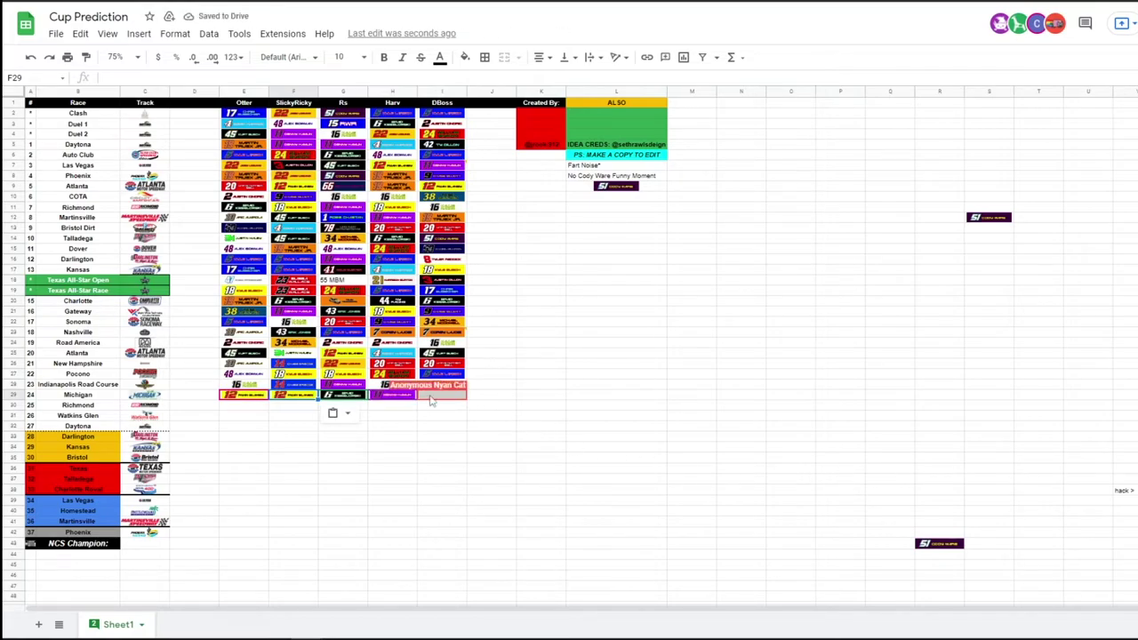
Paste the yellow number 12 driver image as SlickyRicky's Richmond pick in F30 and the number 38 image for Watkins Glen in F31
{"action": "left_click", "coordinate": [284, 413]}
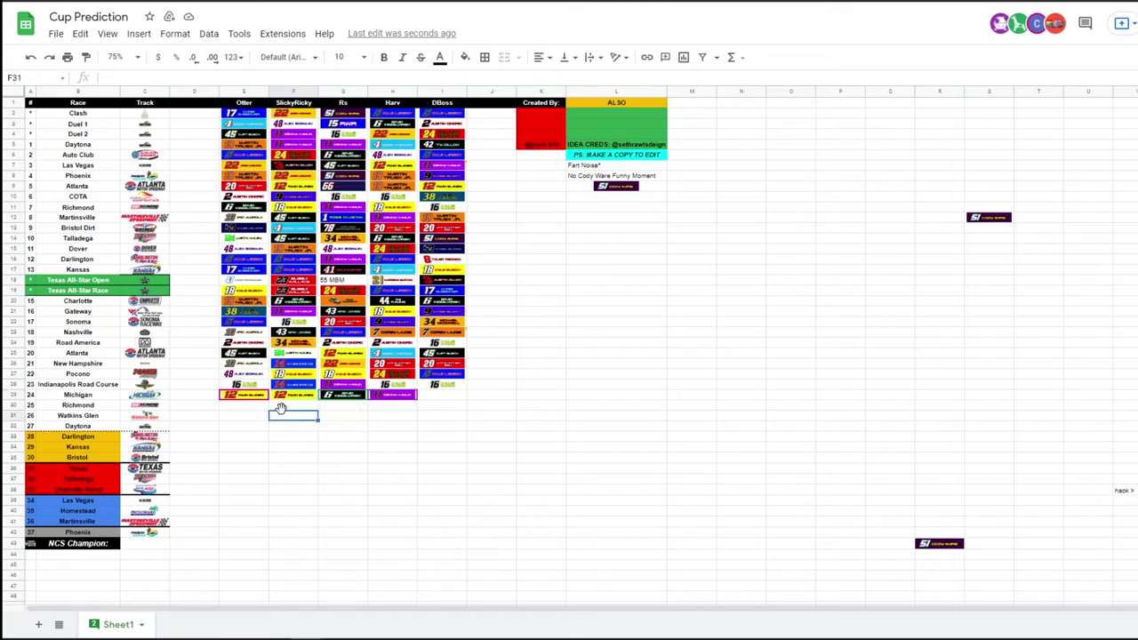
{"action": "key", "text": "Up"}
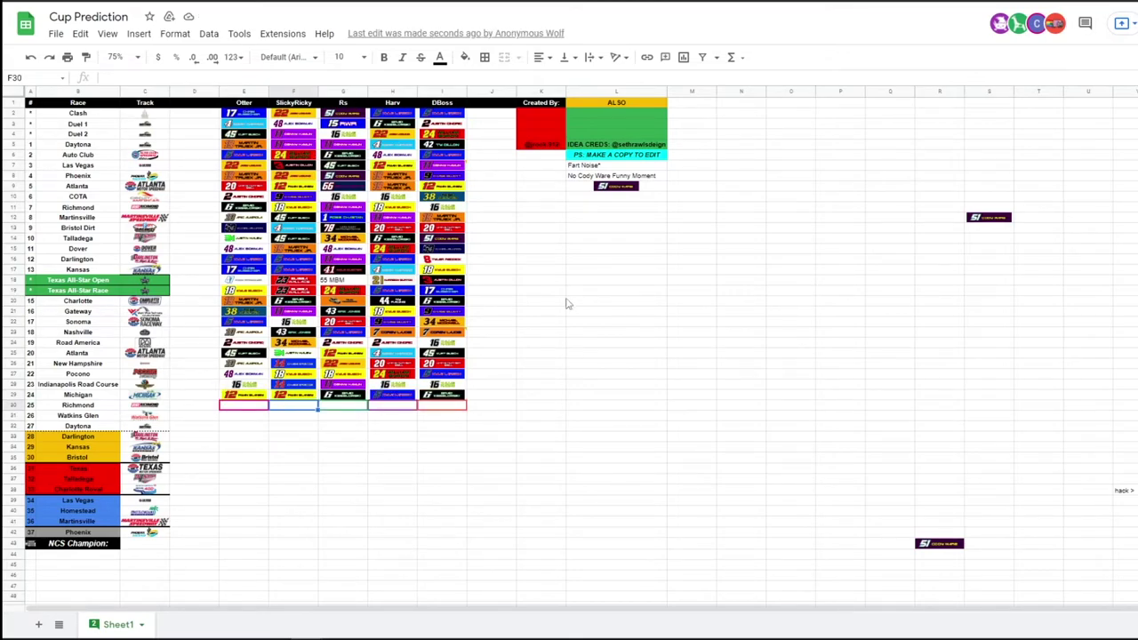
{"action": "key", "text": "ctrl+v"}
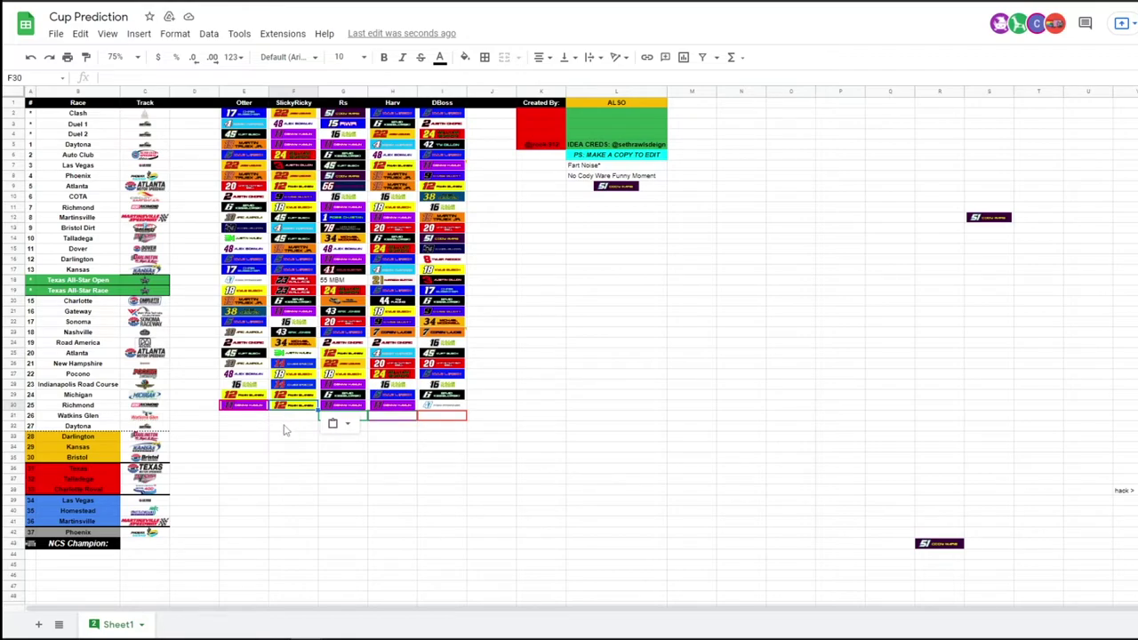
{"action": "left_click", "coordinate": [307, 415]}
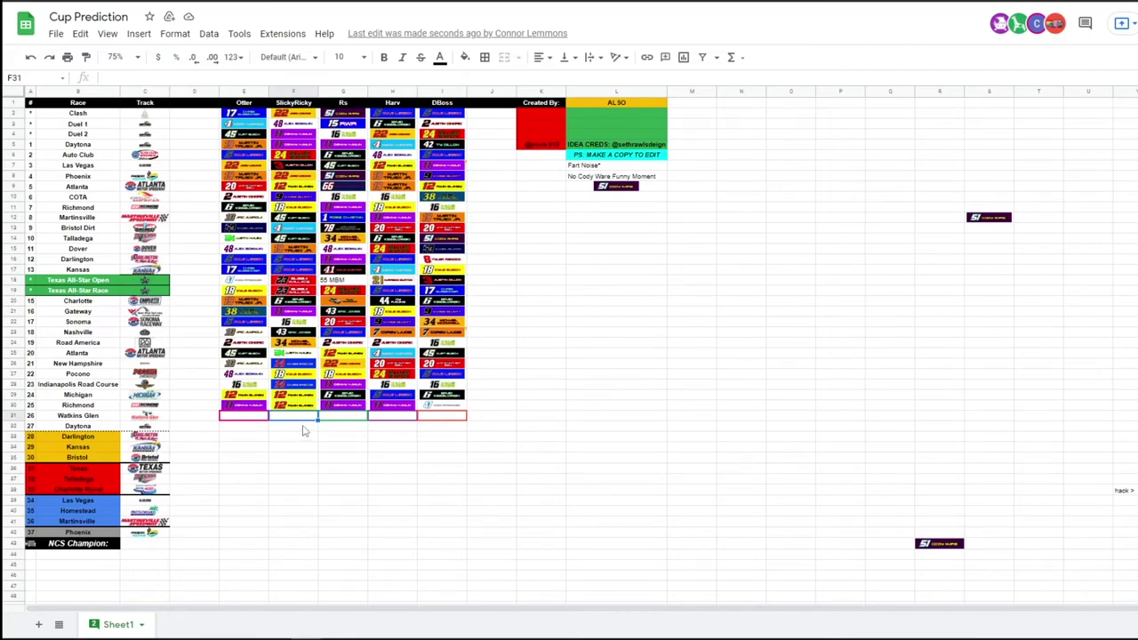
{"action": "key", "text": "ctrl+v"}
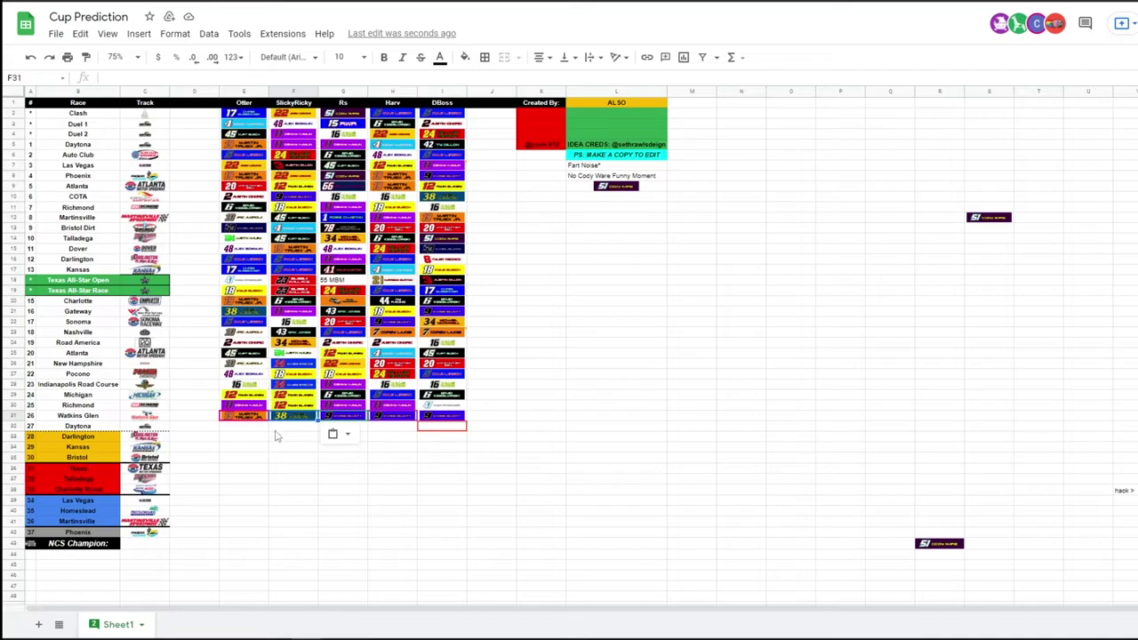
Paste the blue number 15 PWR image as SlickyRicky's Daytona pick in F32
{"action": "key", "text": "Down"}
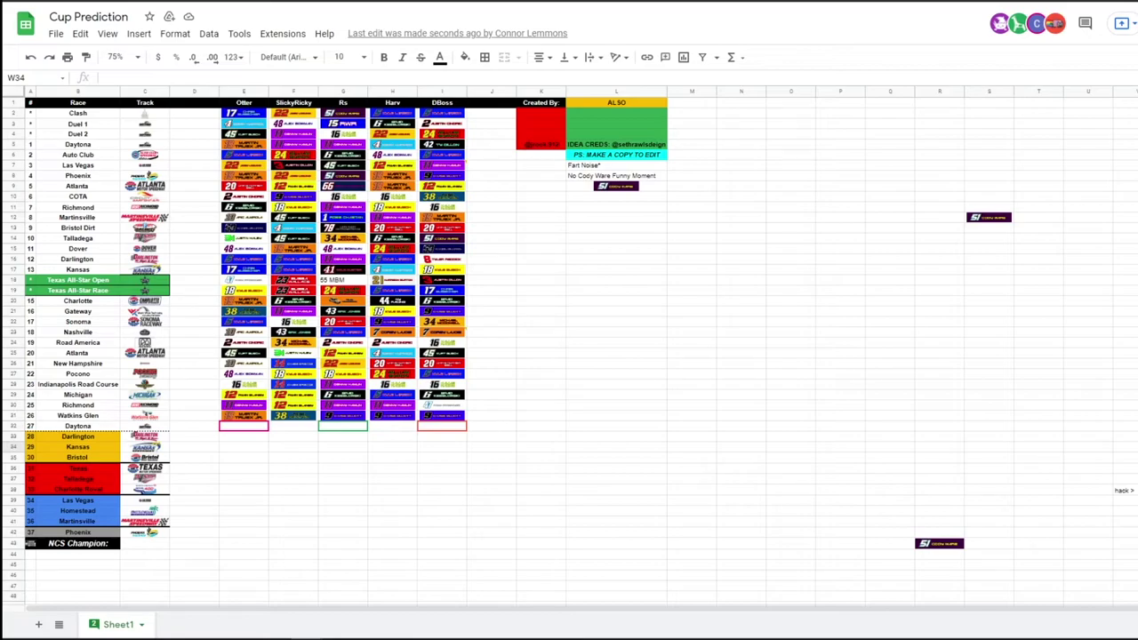
{"action": "left_click", "coordinate": [294, 426]}
{"action": "key", "text": "ctrl+v"}
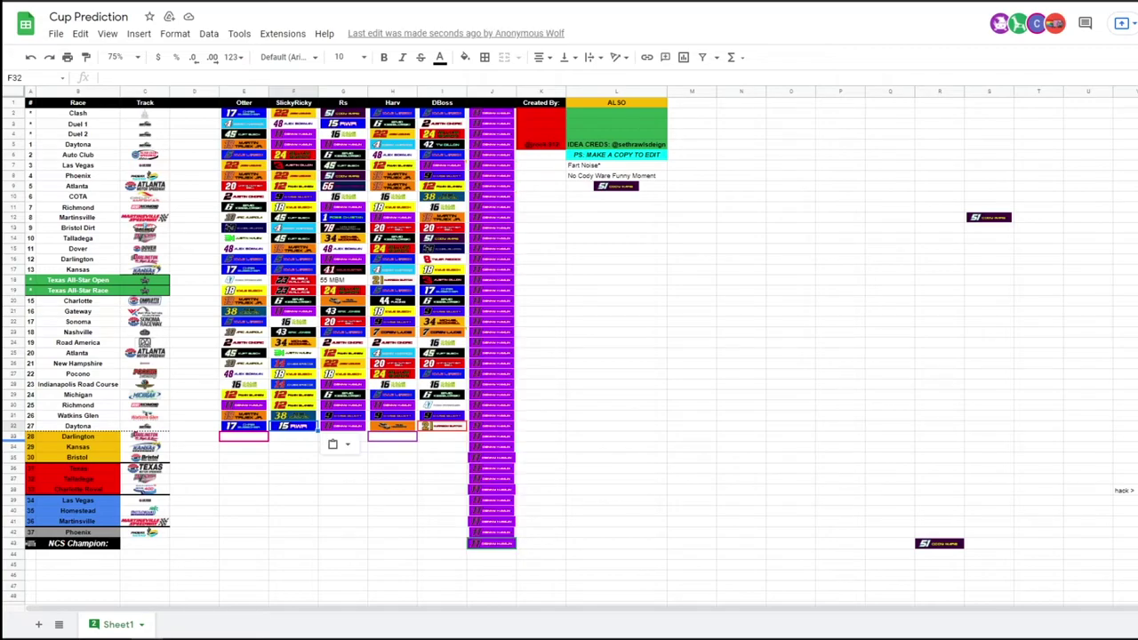
Paste the number 8 driver image as SlickyRicky's Darlington playoff pick in F33
{"action": "mouse_move", "coordinate": [548, 342]}
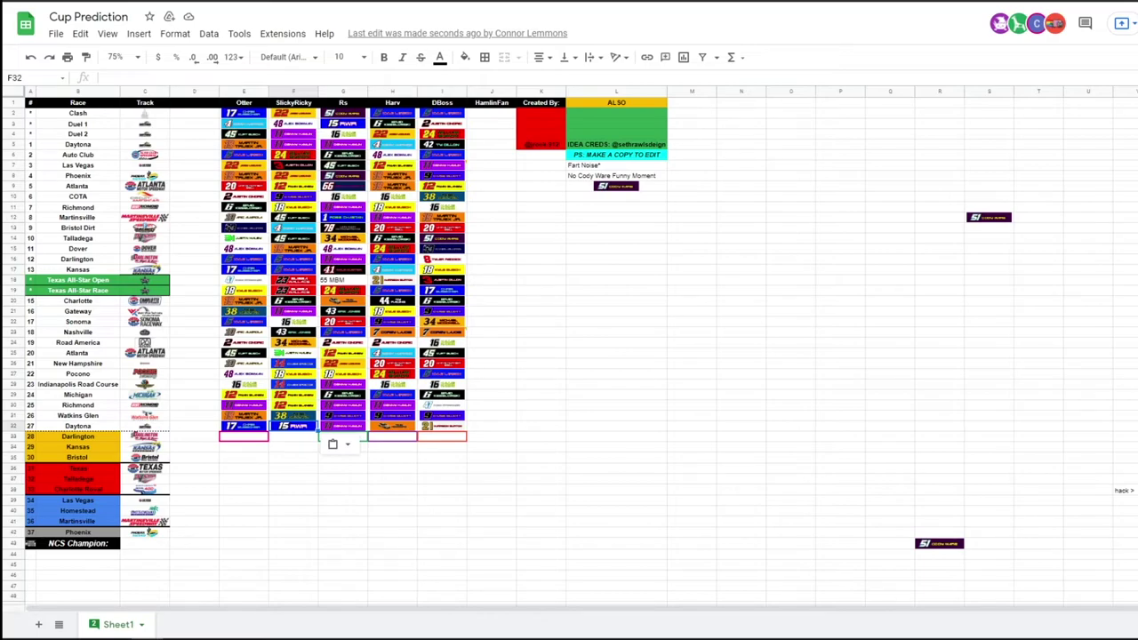
{"action": "left_click", "coordinate": [292, 438]}
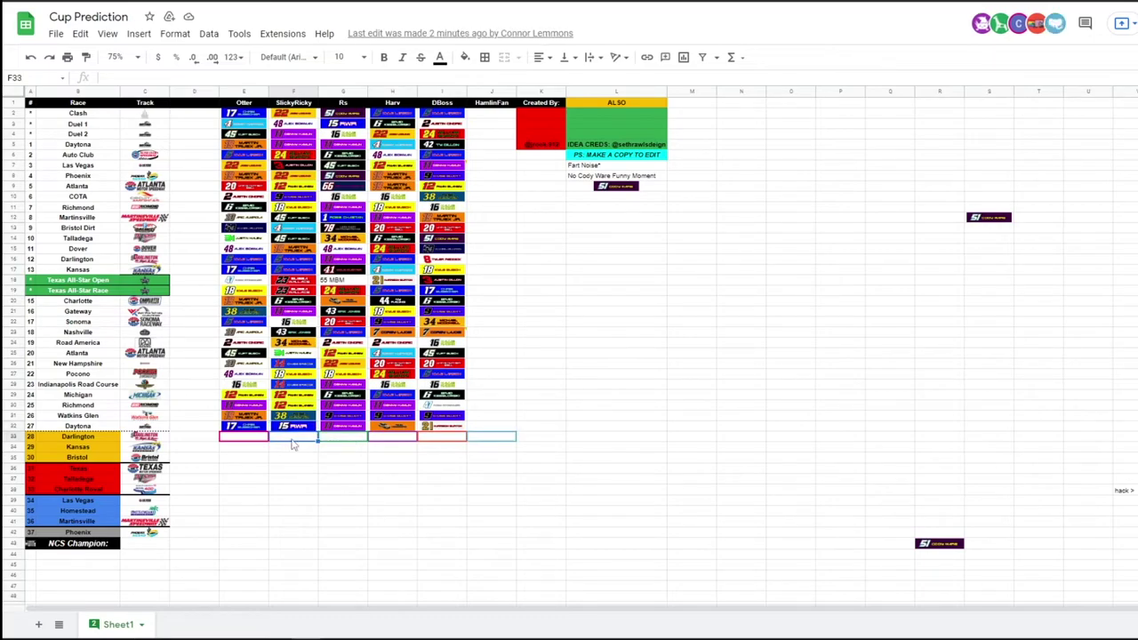
{"action": "key", "text": "ctrl+v"}
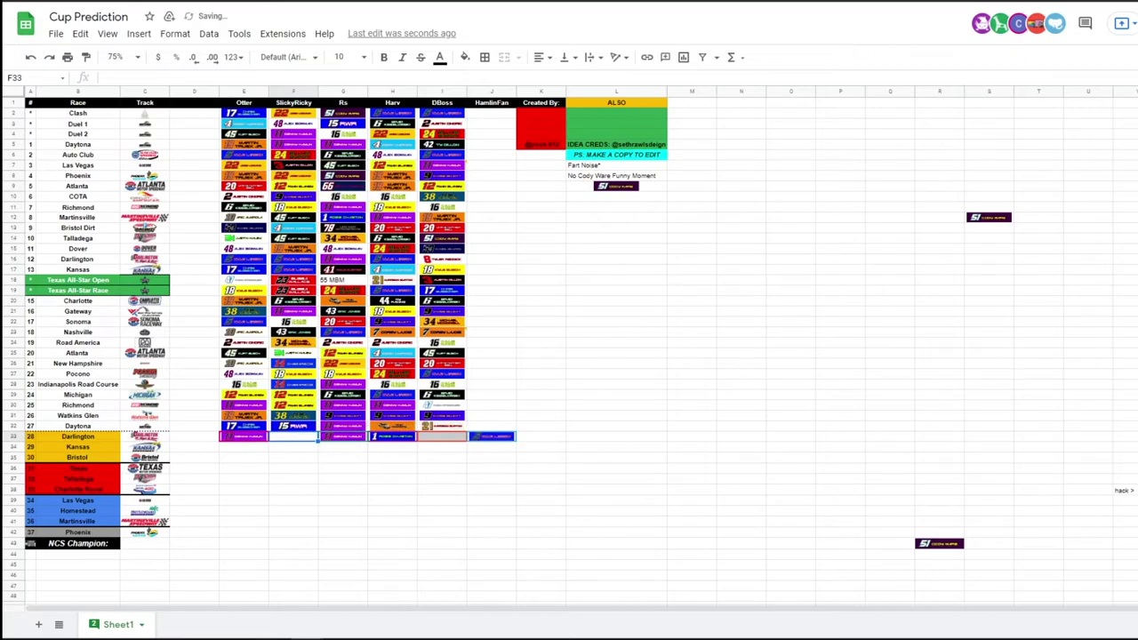
{"action": "left_click", "coordinate": [1136, 343]}
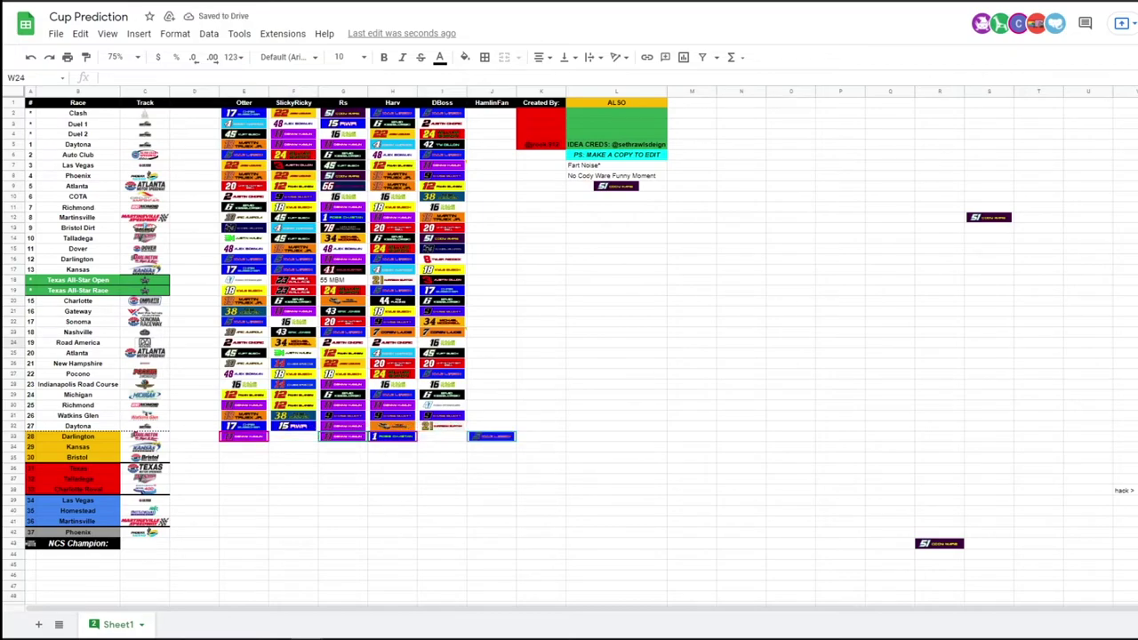
{"action": "left_click", "coordinate": [294, 437]}
{"action": "key", "text": "ctrl+v"}
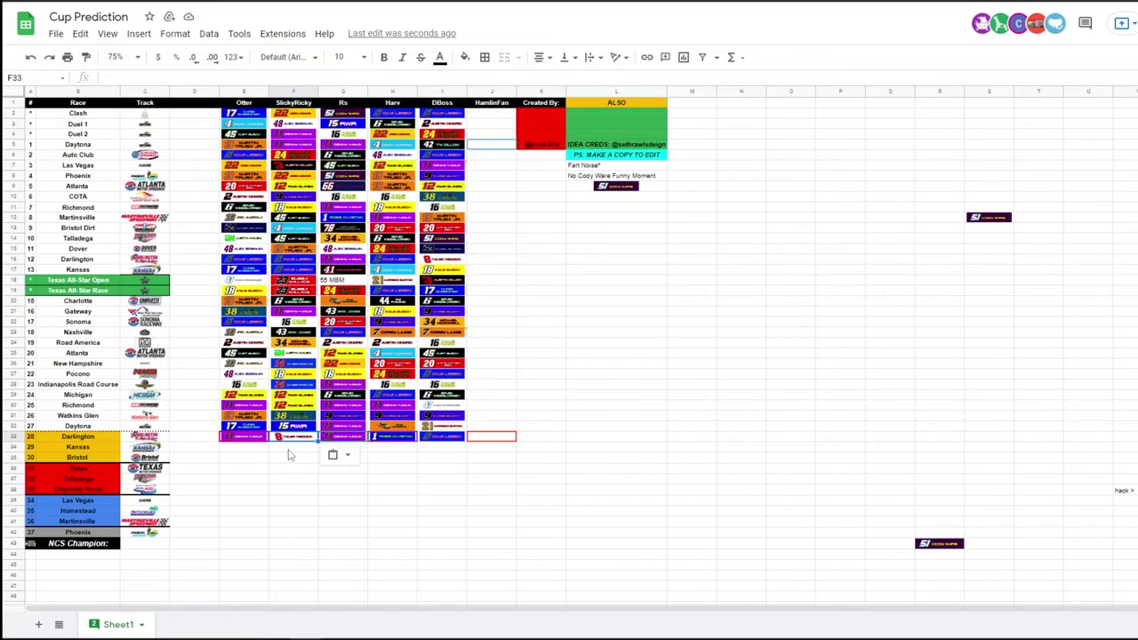
Paste the yellow number 18 driver image as SlickyRicky's Kansas playoff pick in F34 and the black number 45 image for Bristol in F35
{"action": "left_click", "coordinate": [299, 450]}
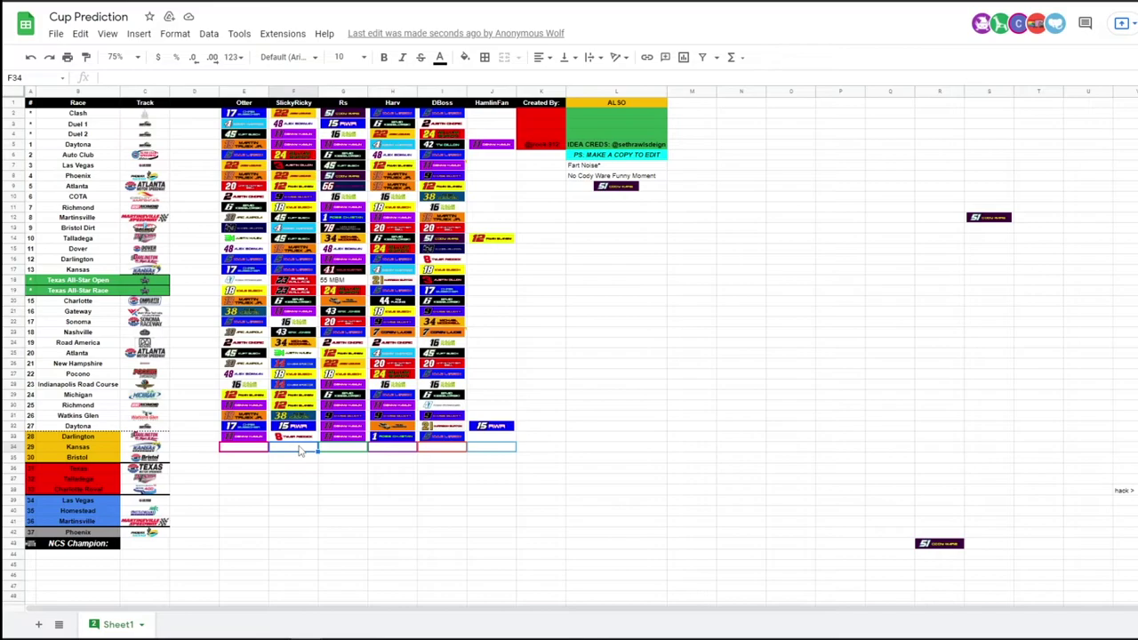
{"action": "key", "text": "ctrl+v"}
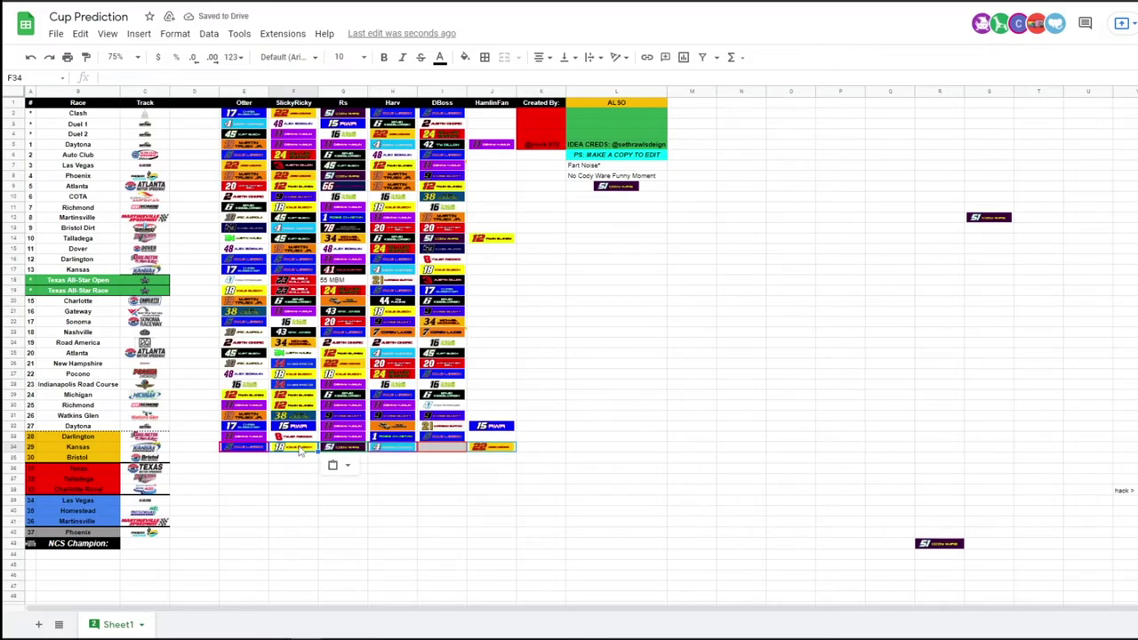
{"action": "left_click", "coordinate": [300, 457]}
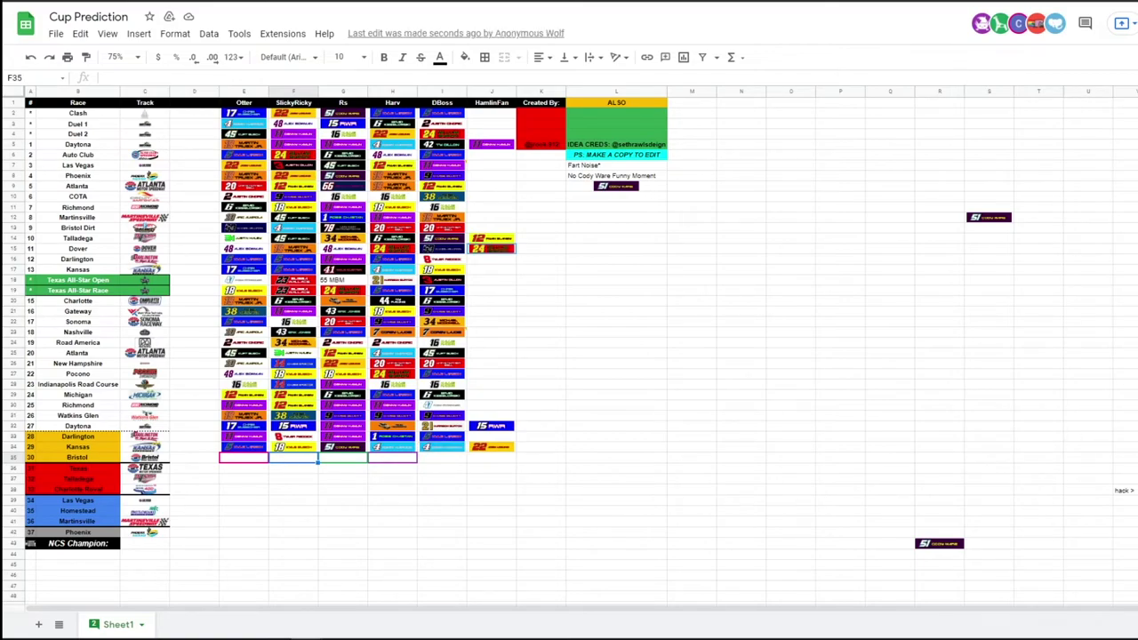
{"action": "left_click", "coordinate": [1137, 468]}
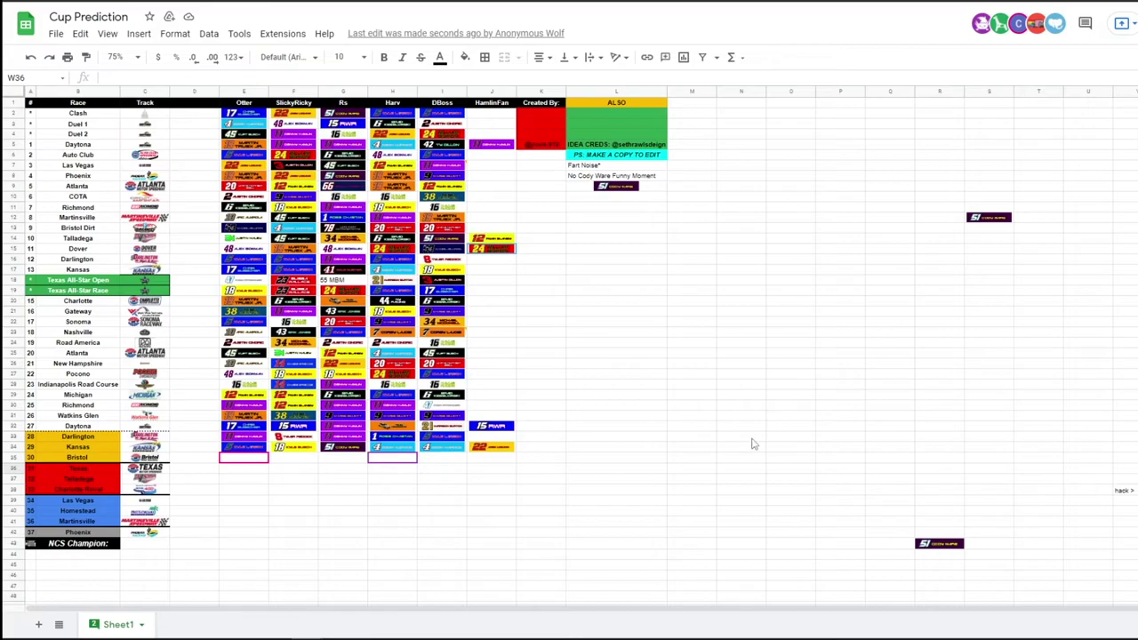
{"action": "left_click", "coordinate": [309, 461]}
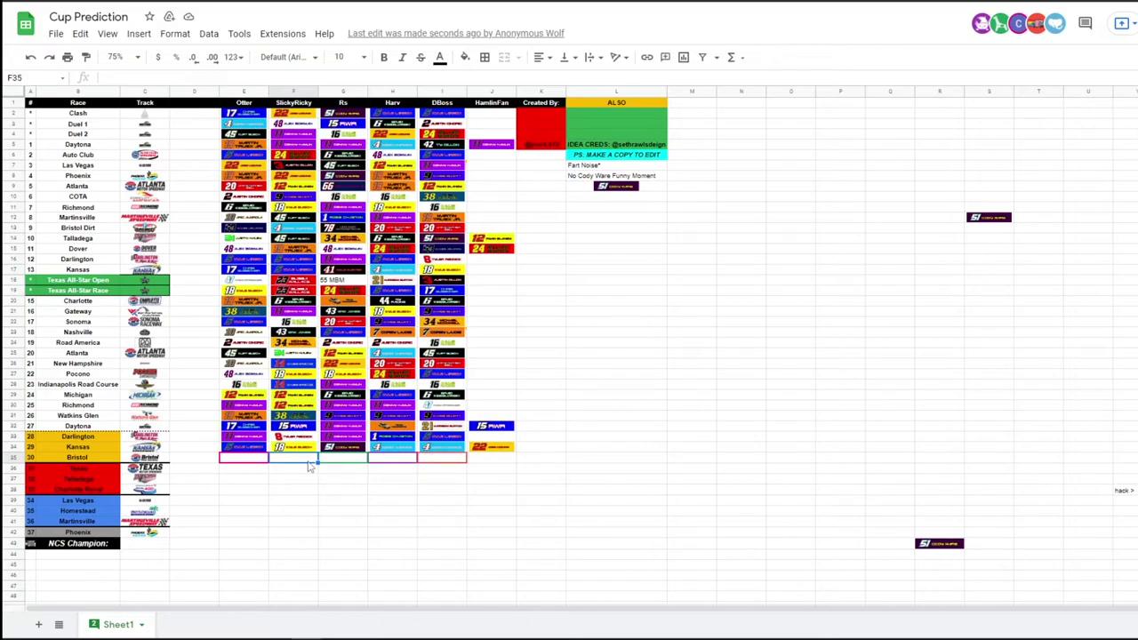
{"action": "key", "text": "ctrl+v"}
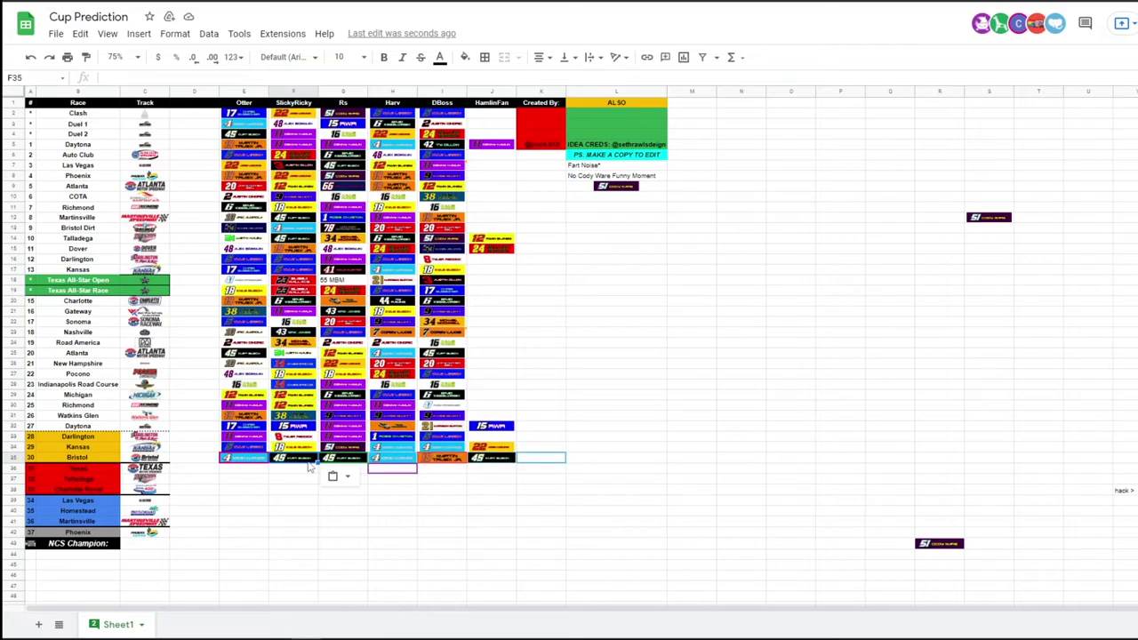
Paste the red number 24 driver image as SlickyRicky's Texas playoff pick in F36 and the blue Kyle Larson image for Talladega in F37
{"action": "left_click", "coordinate": [298, 473]}
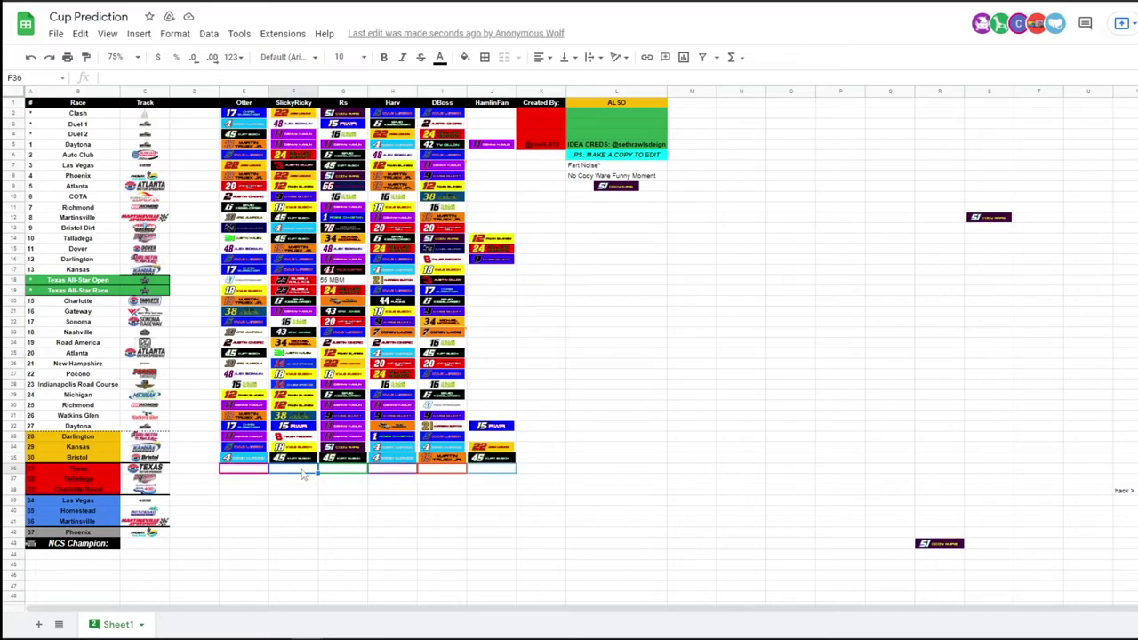
{"action": "key", "text": "ctrl+v"}
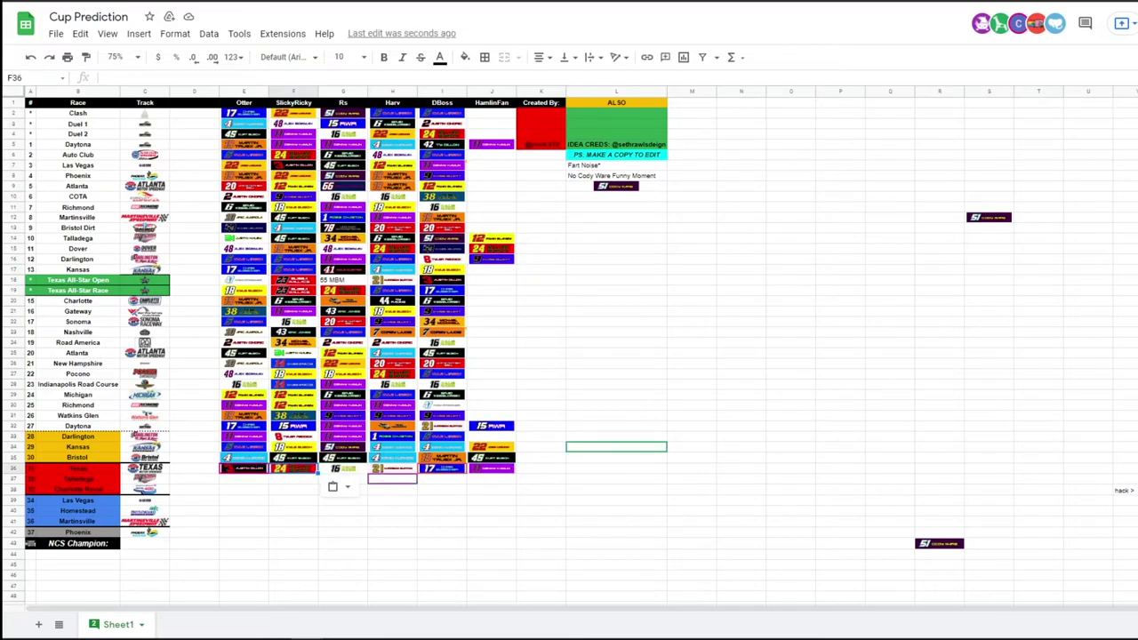
{"action": "left_click", "coordinate": [286, 483]}
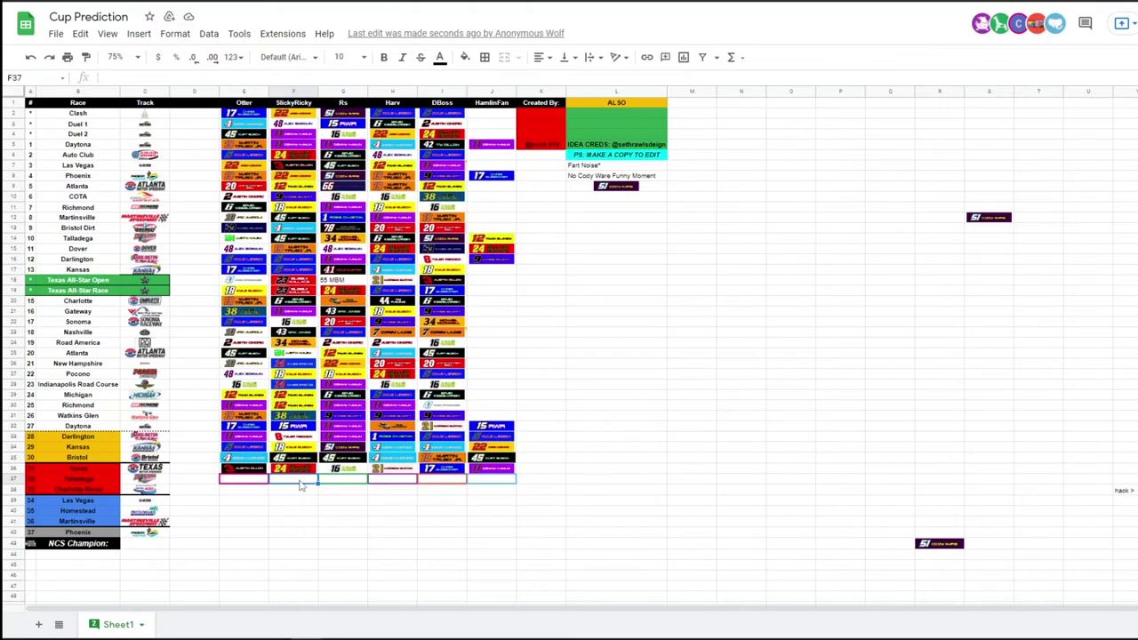
{"action": "key", "text": "ctrl+v"}
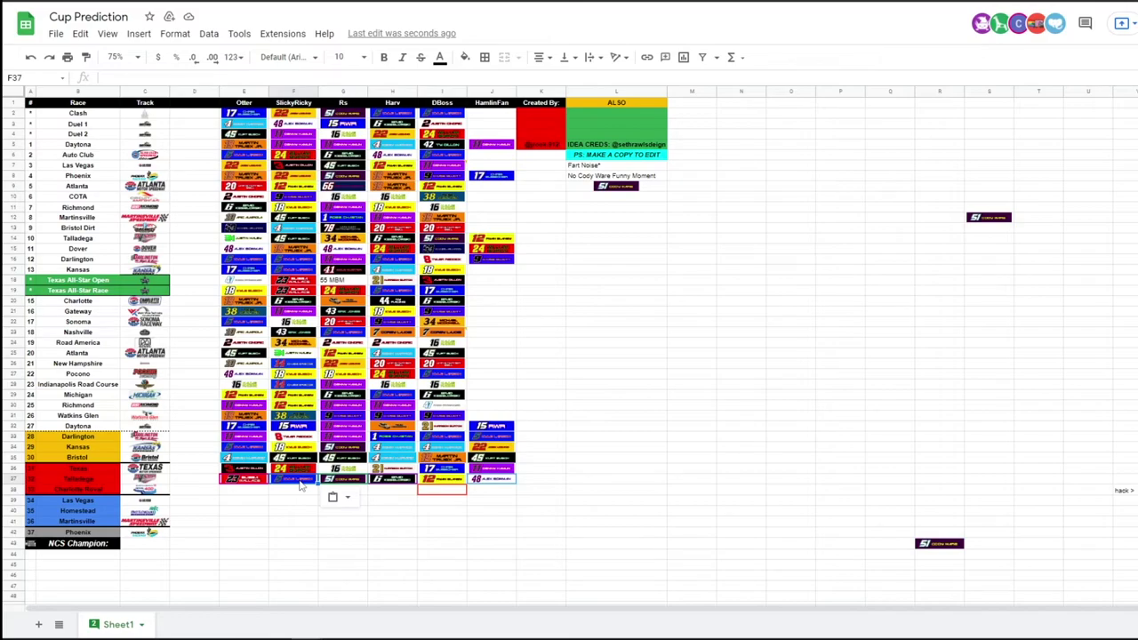
{"action": "left_click", "coordinate": [289, 492]}
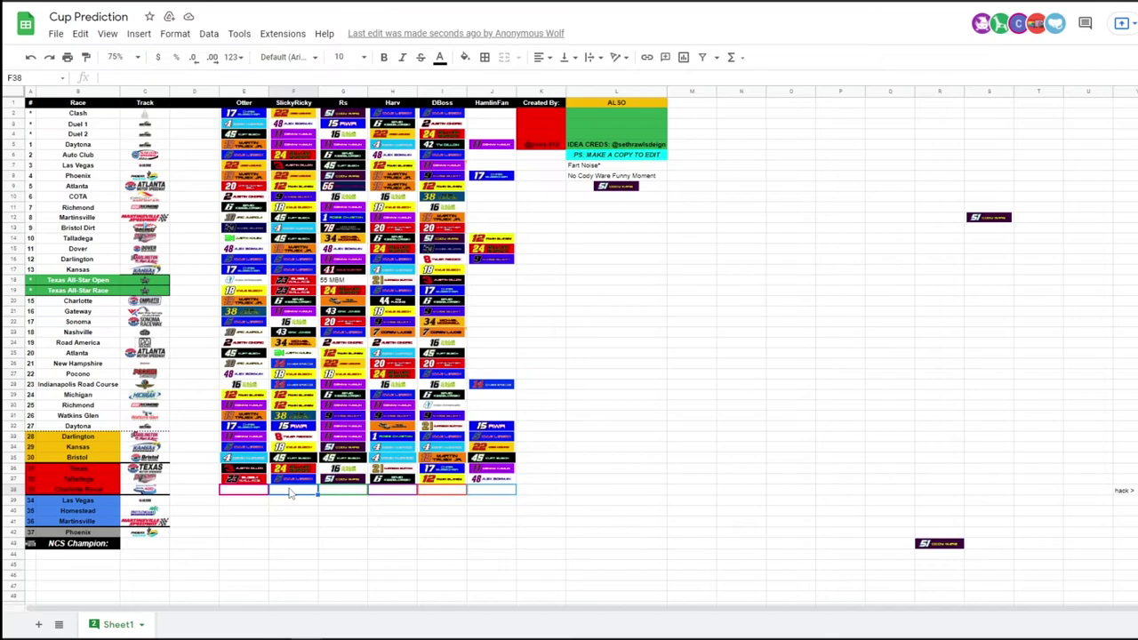
{"action": "key", "text": "ctrl+v"}
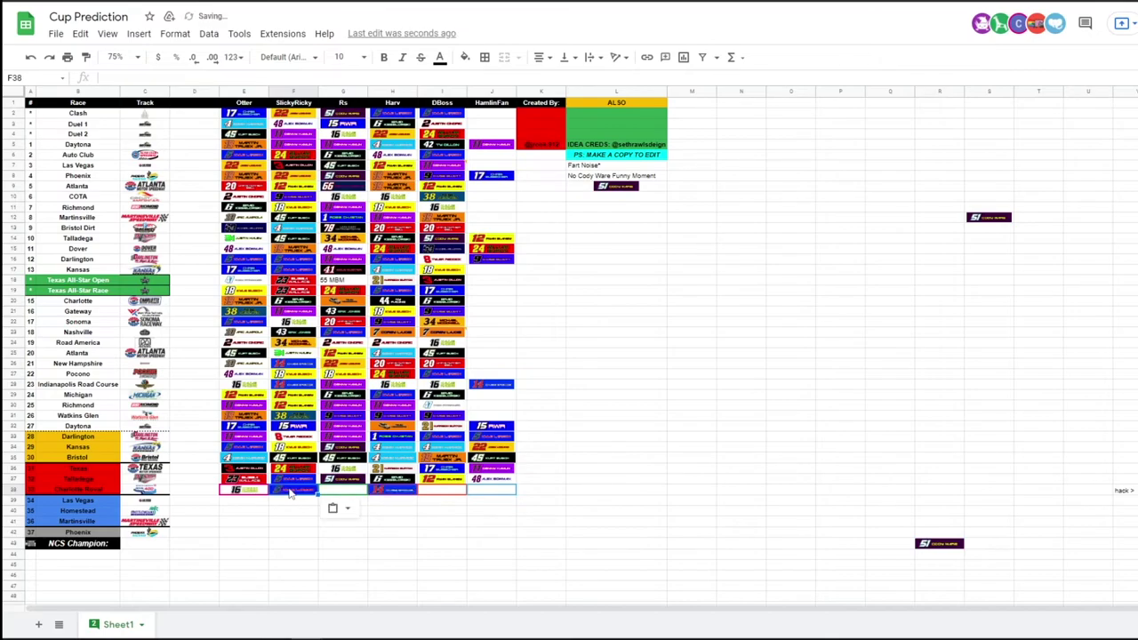
{"action": "key", "text": "ctrl+z"}
Paste the light-blue number 4 driver image as SlickyRicky's Charlotte Roval pick in F38 and the black number 45 image for Las Vegas in F39
{"action": "left_click", "coordinate": [491, 500]}
{"action": "left_click", "coordinate": [294, 490]}
{"action": "key", "text": "ctrl+v"}
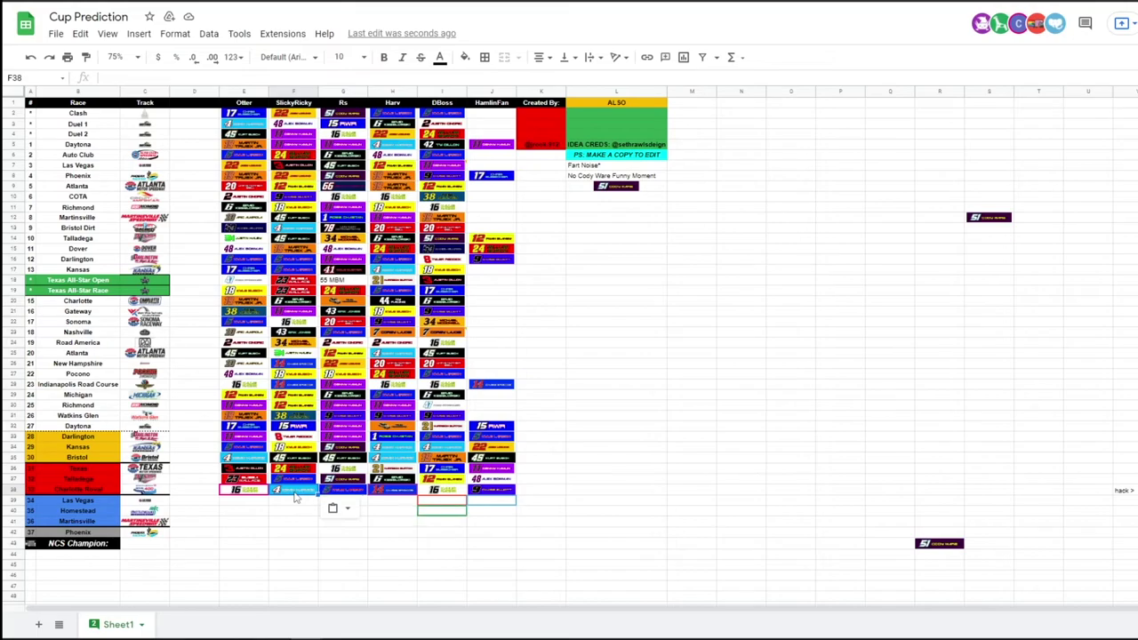
{"action": "left_click", "coordinate": [282, 502]}
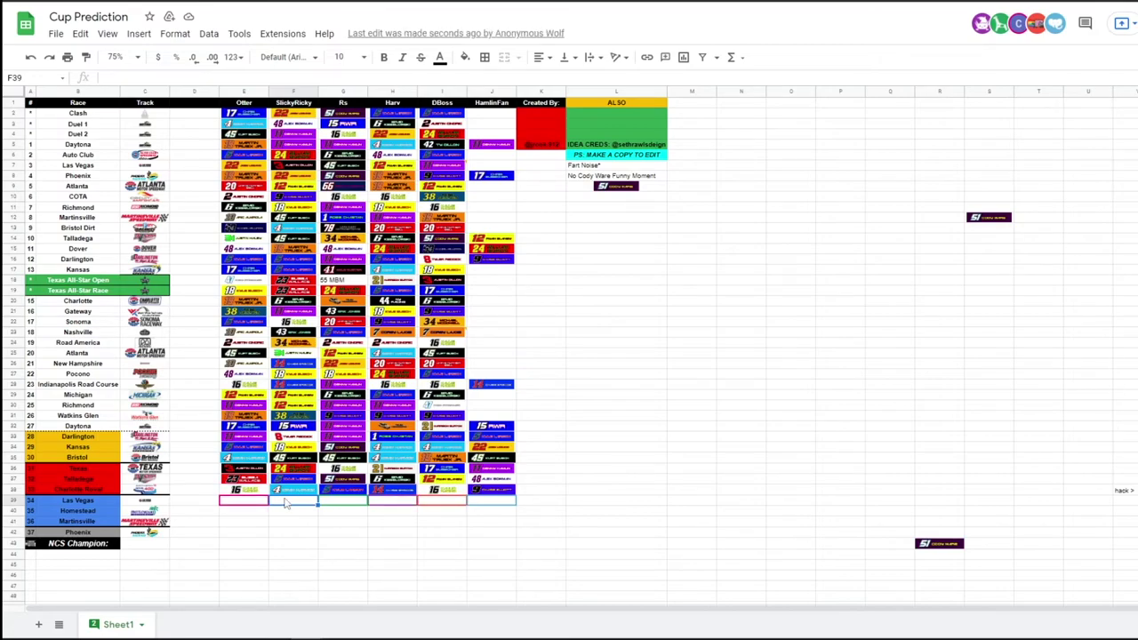
{"action": "key", "text": "ctrl+v"}
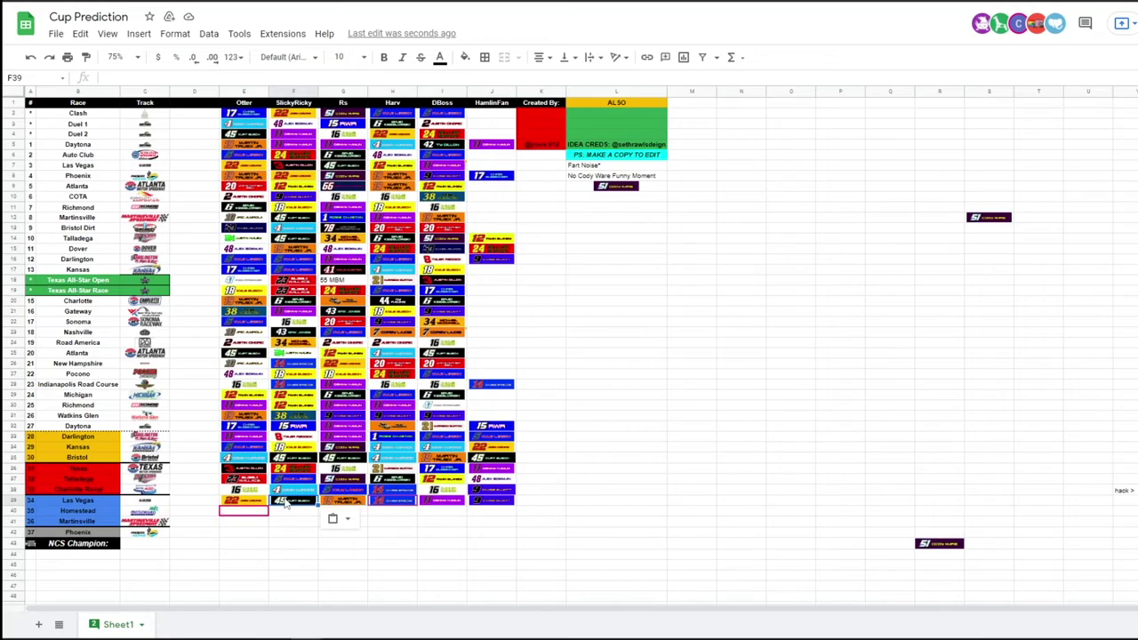
{"action": "left_click", "coordinate": [291, 515]}
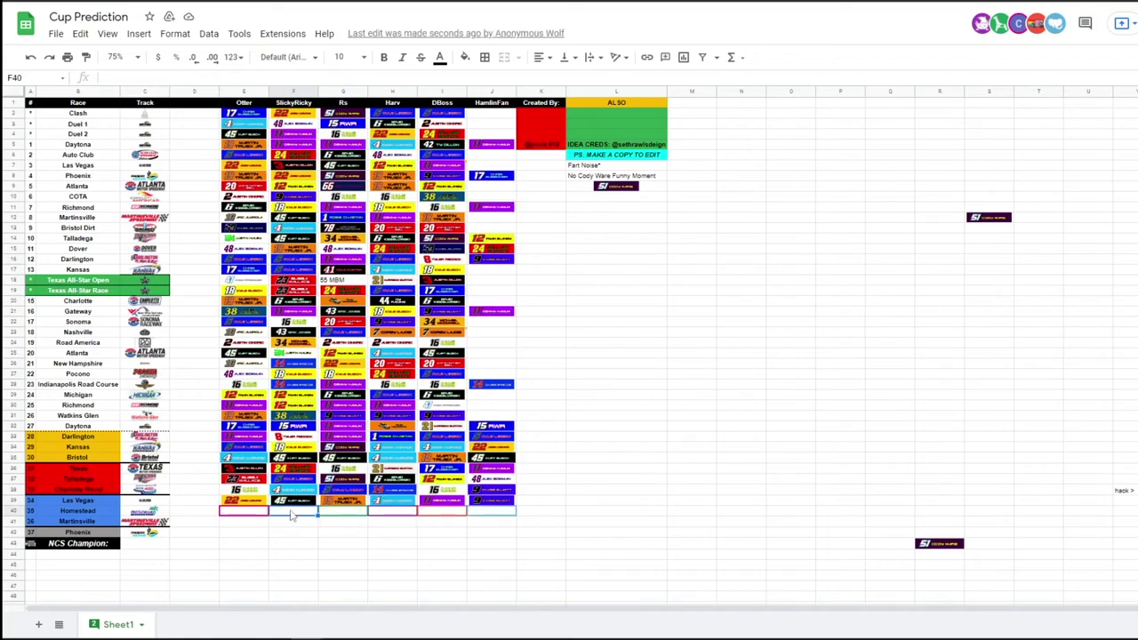
{"action": "key", "text": "ctrl+v"}
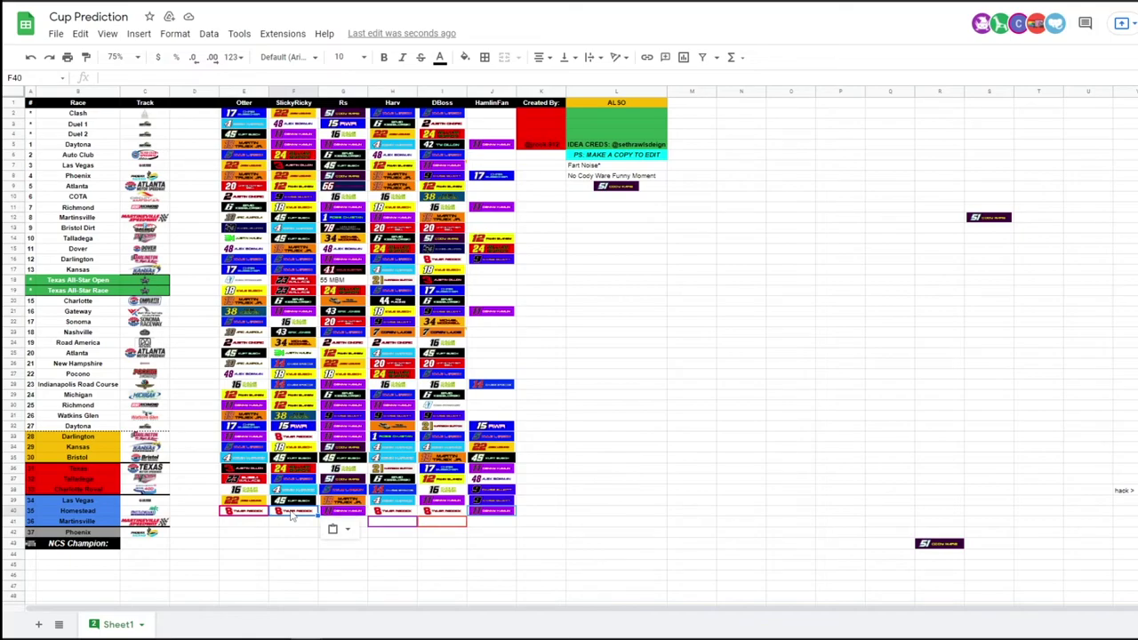
{"action": "left_click", "coordinate": [299, 523]}
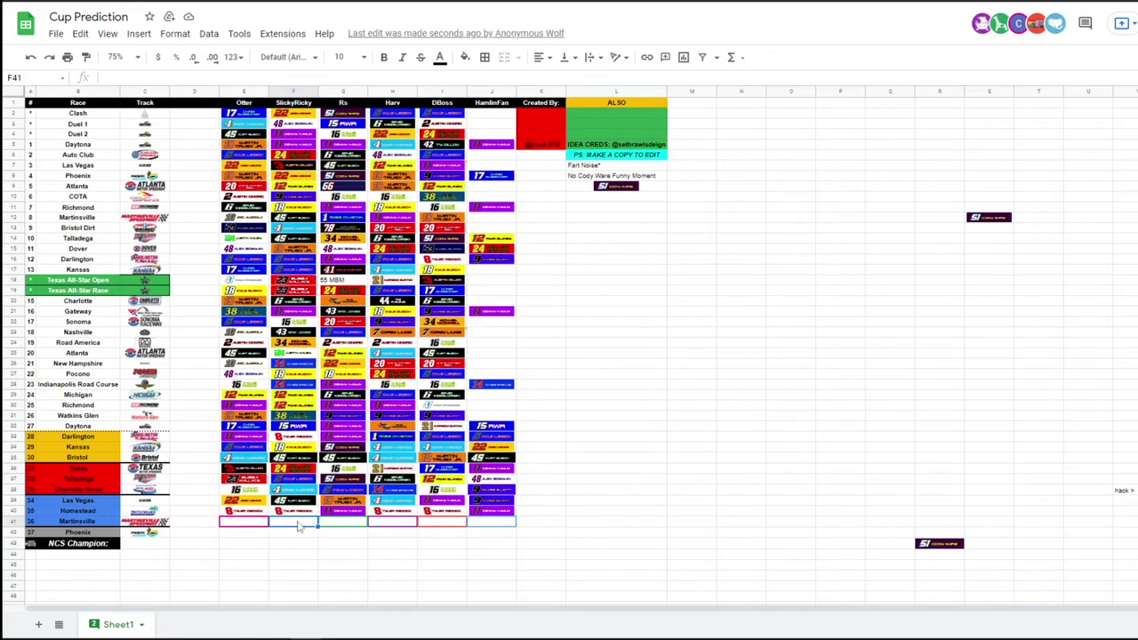
{"action": "key", "text": "ctrl+v"}
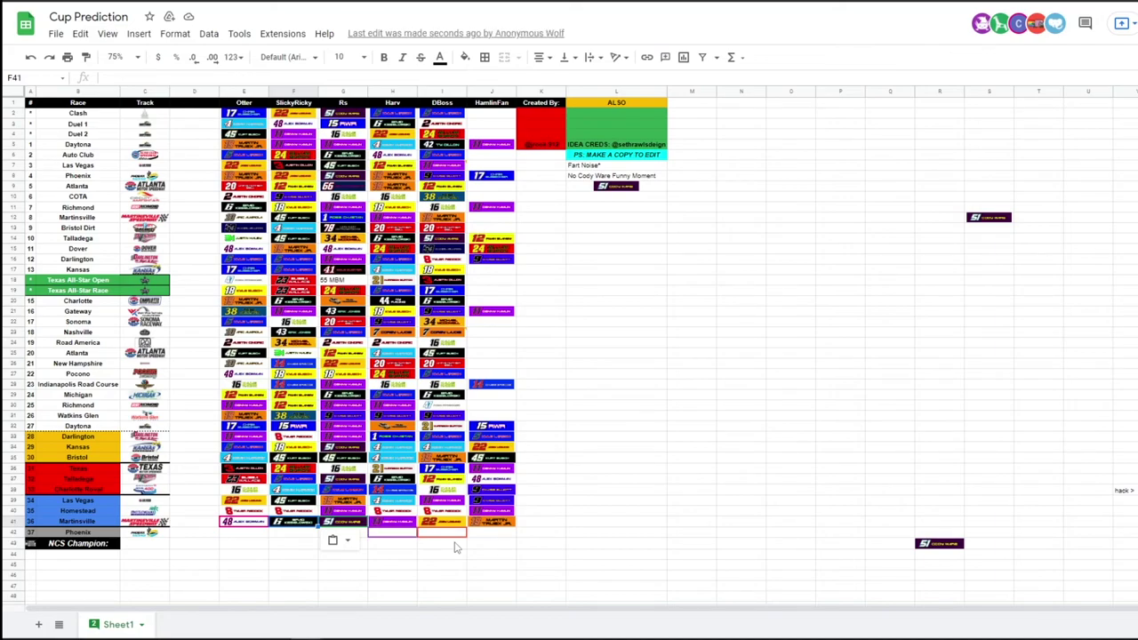
Paste the orange Martin Truex Jr. image as SlickyRicky's Phoenix finale pick in F42 and the black number 45 image as NCS Champion in F43
{"action": "key", "text": "Down"}
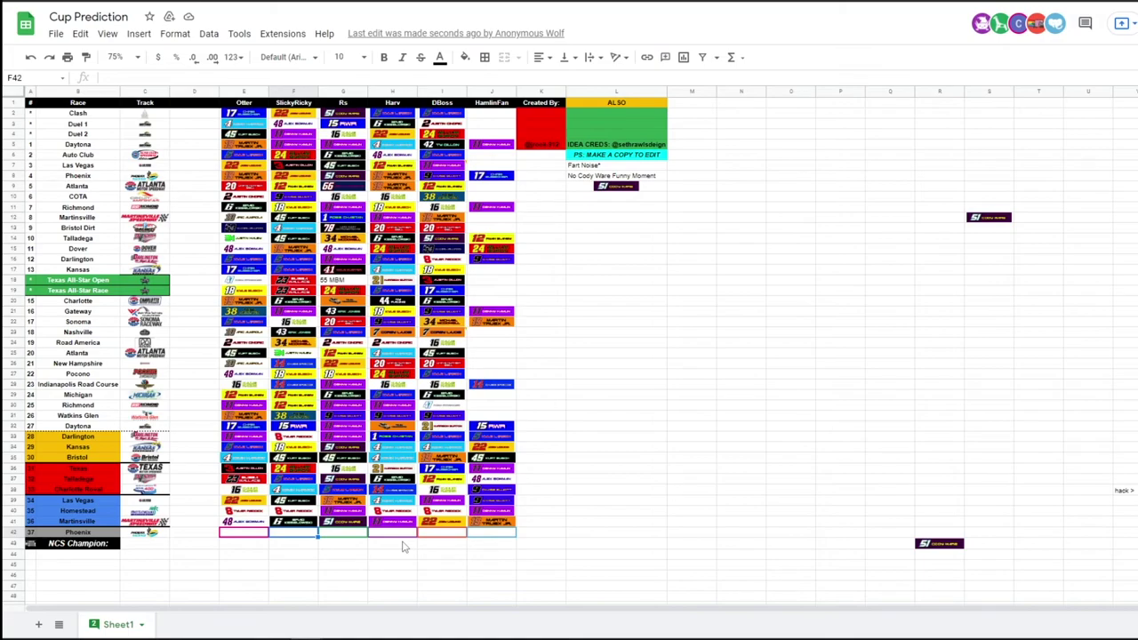
{"action": "key", "text": "ctrl+v"}
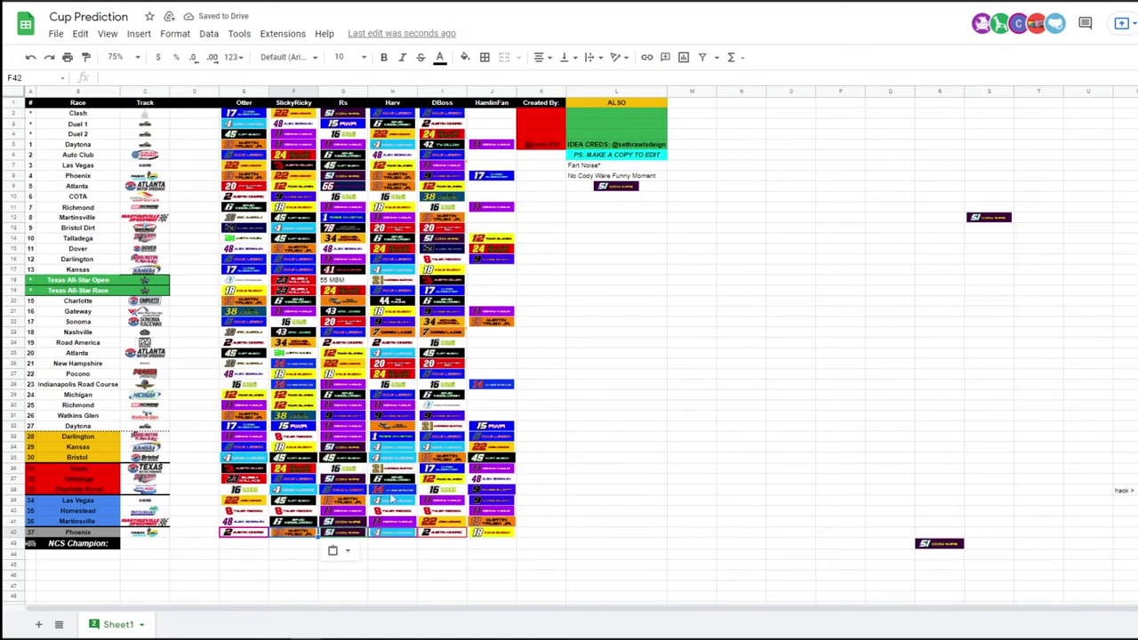
{"action": "left_click", "coordinate": [296, 545]}
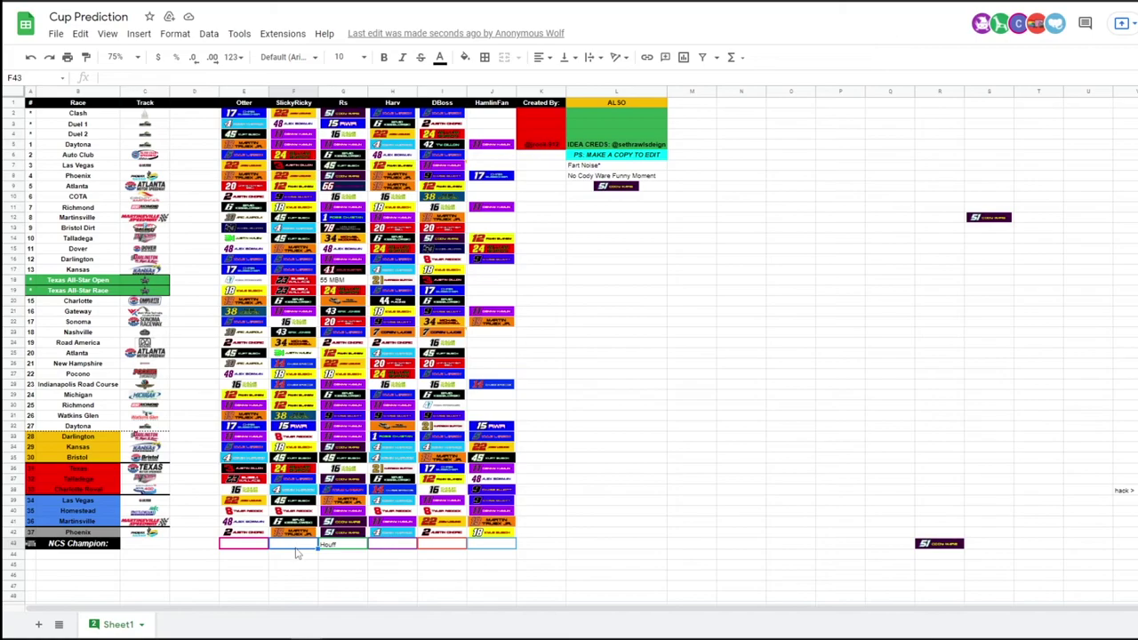
{"action": "key", "text": "ctrl+v"}
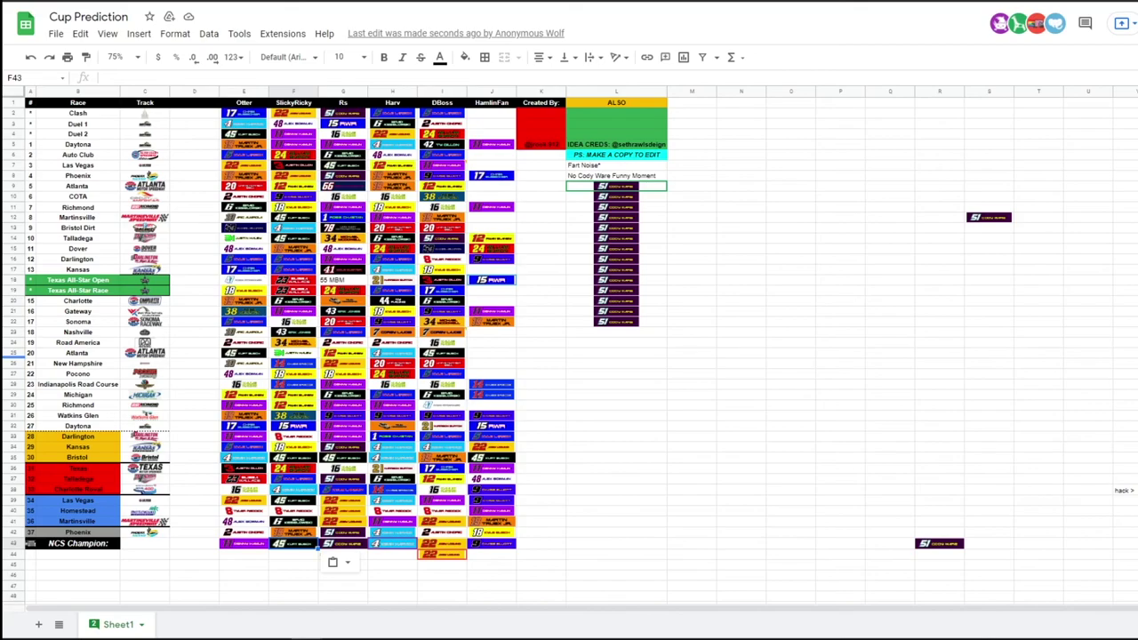
{"action": "left_click", "coordinate": [194, 185]}
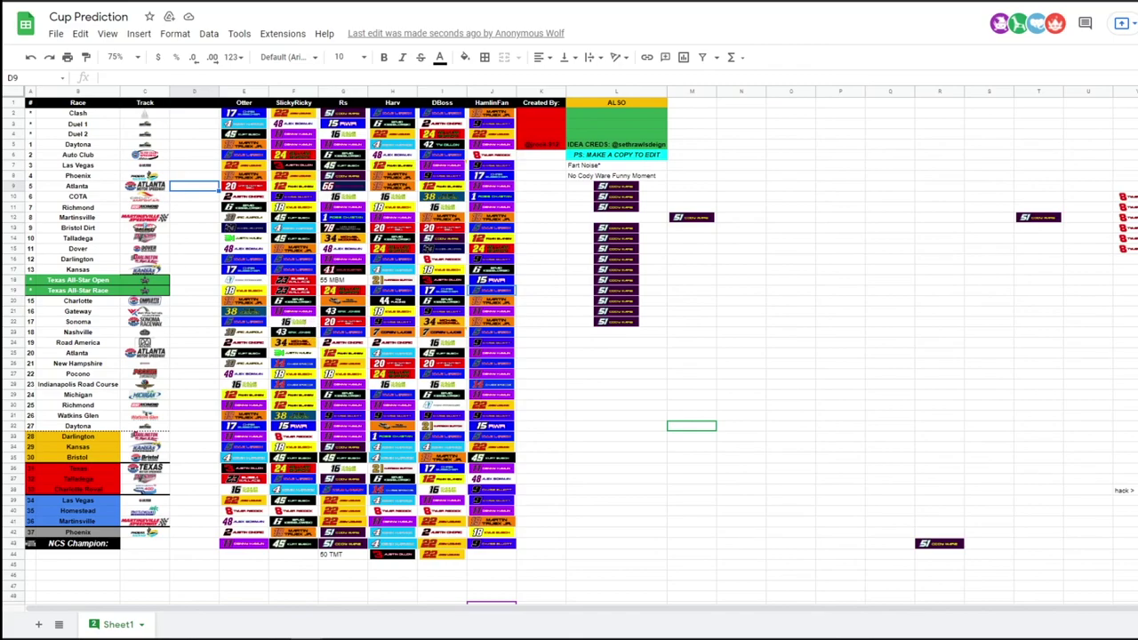
{"action": "left_click", "coordinate": [541, 311]}
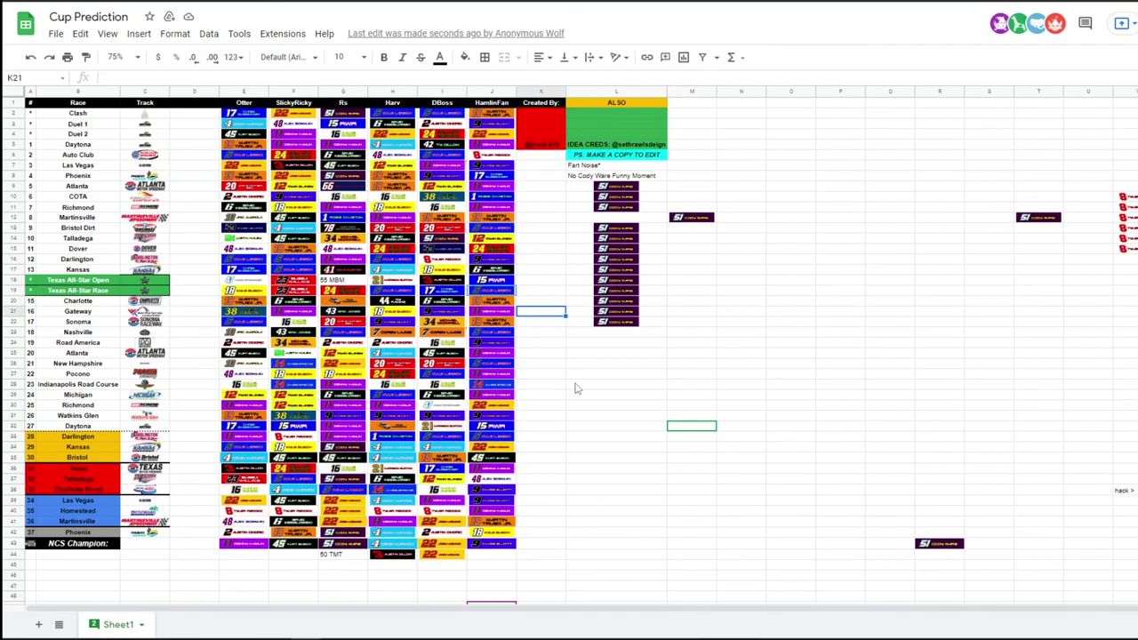